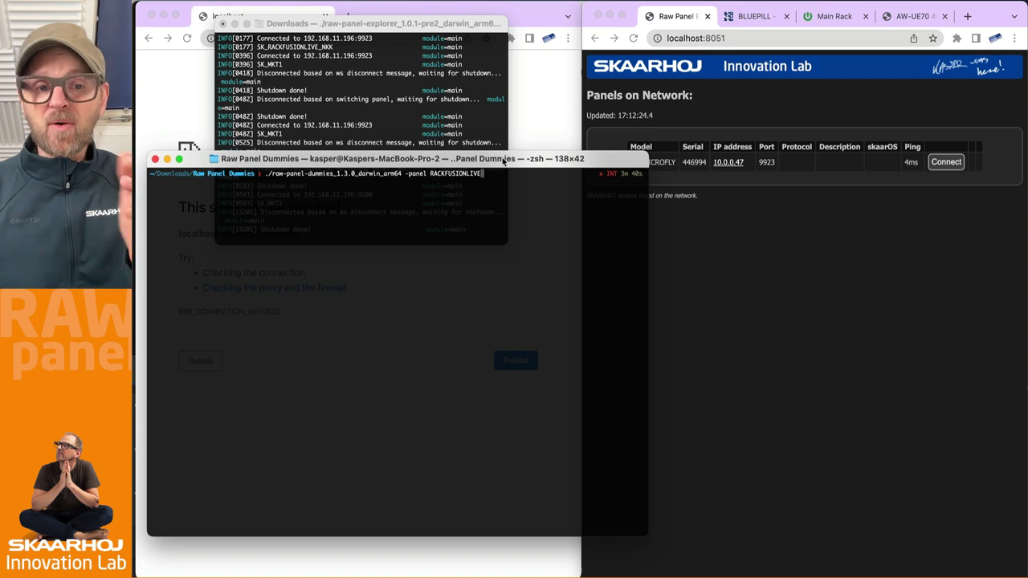
Step: Run raw-panel-dummies with the RACKFUSIONLIVE panel and move its emulation page into the other browser window, replacing the unreachable localhost page
drag(518, 163, 526, 214)
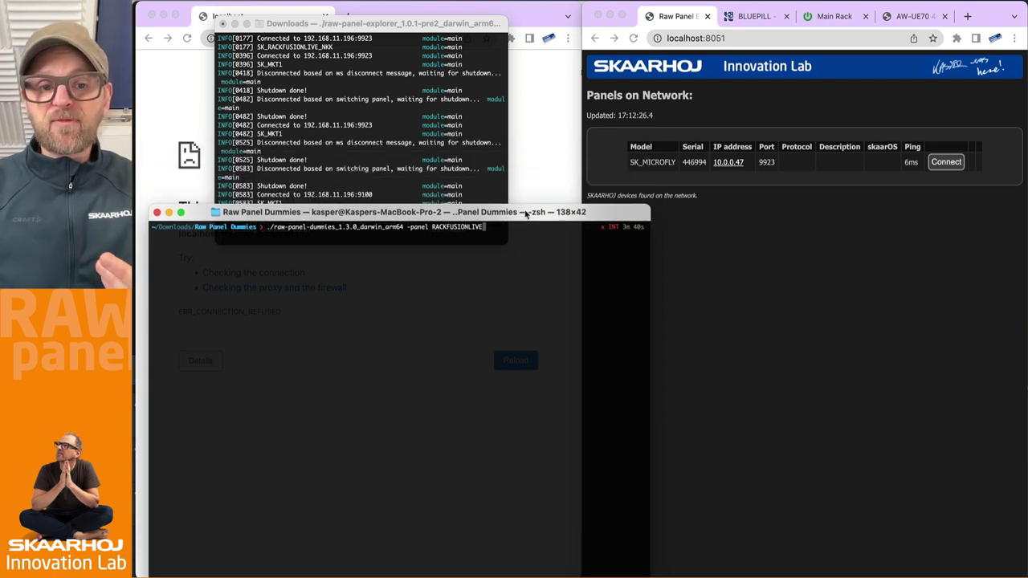
key(Return)
click(527, 169)
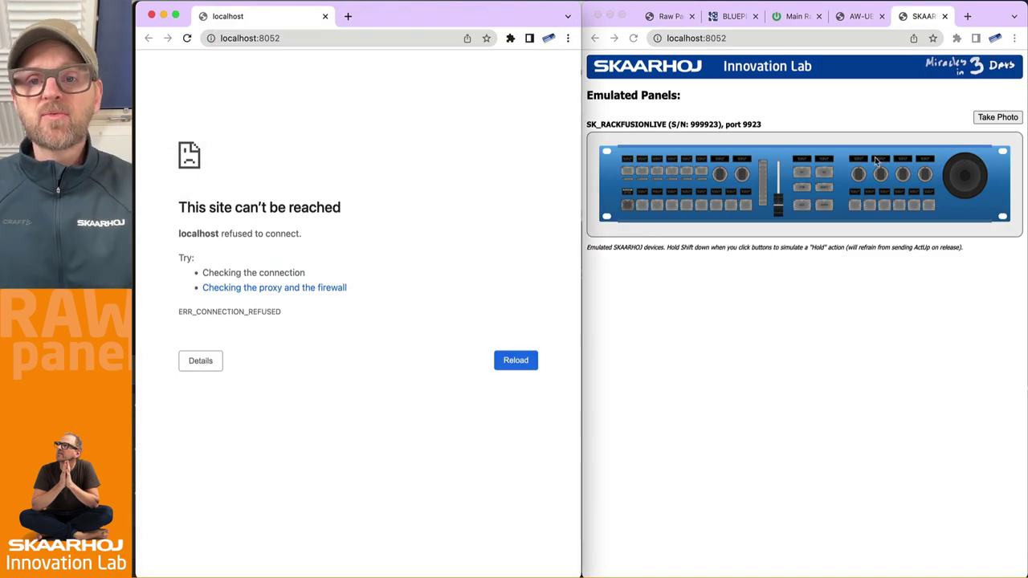
drag(924, 16, 367, 18)
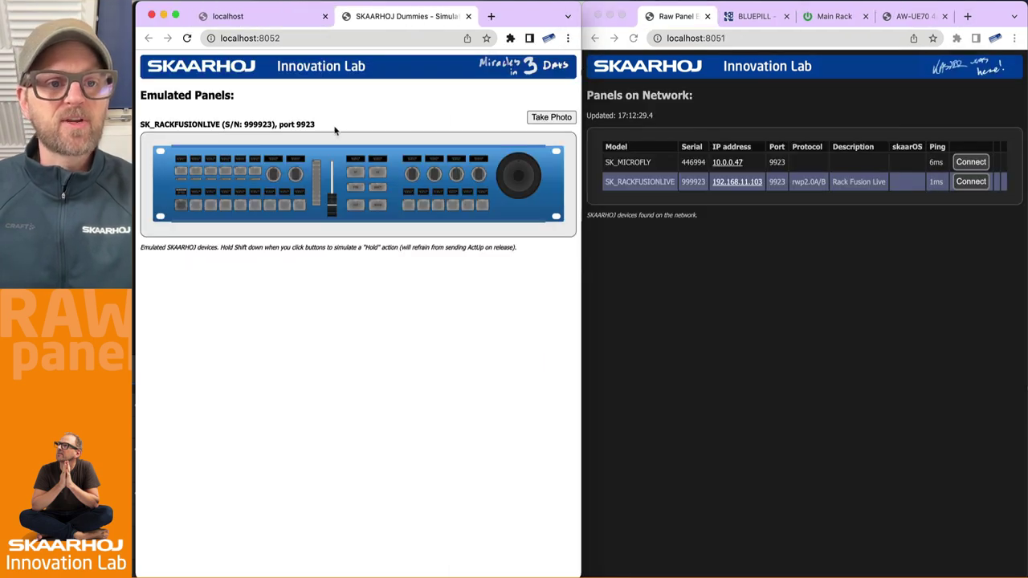
click(325, 16)
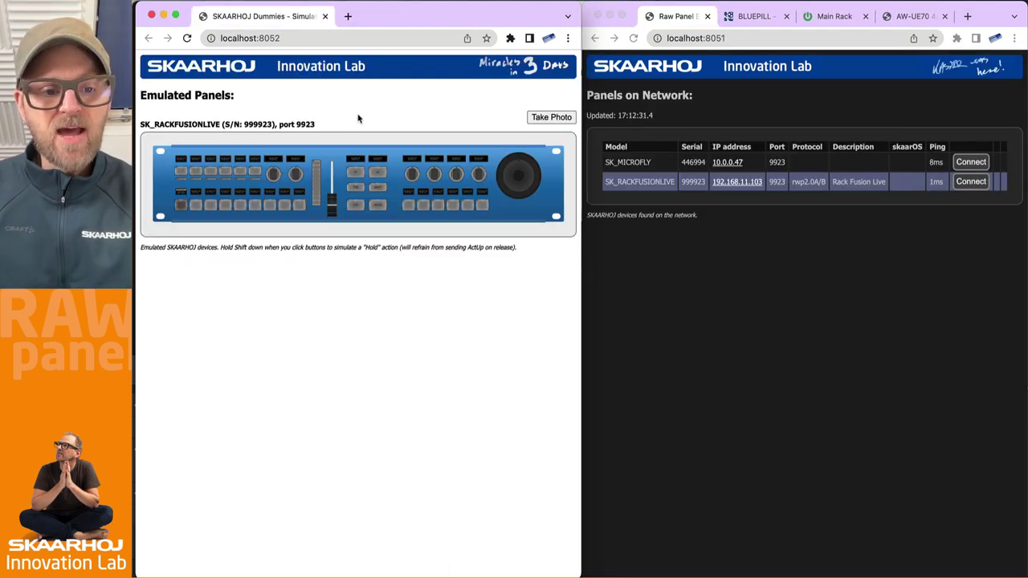
Step: Take a photo of the emulated panel, inspect its displays up close, and return to the simulation page
click(552, 119)
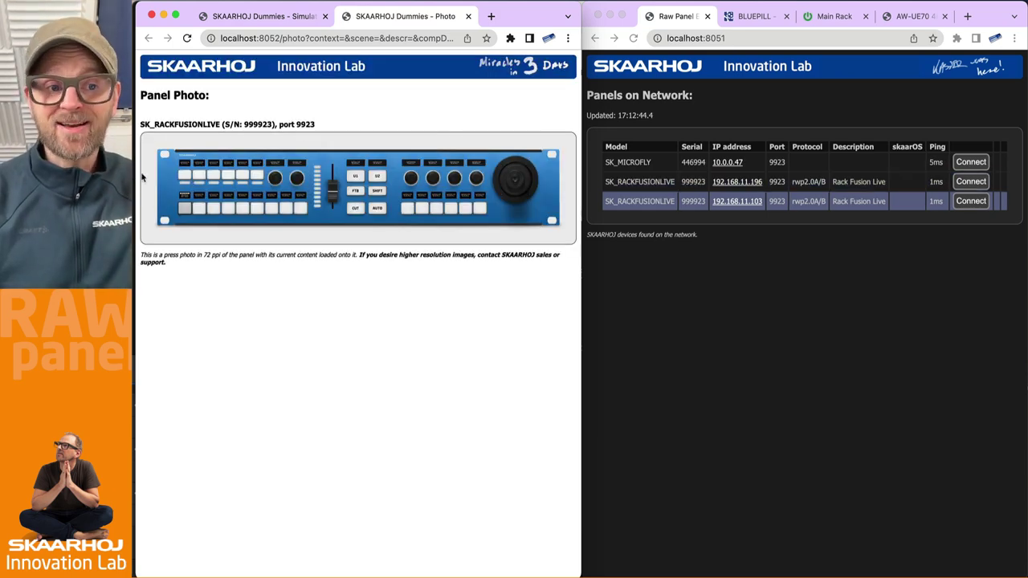
scroll(142, 177, up, 5)
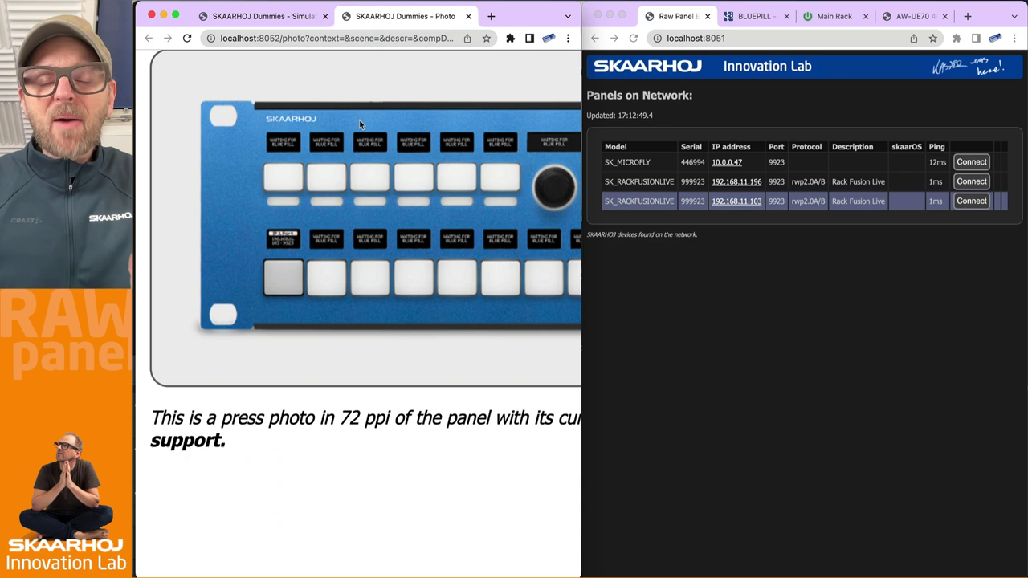
scroll(360, 120, down, 5)
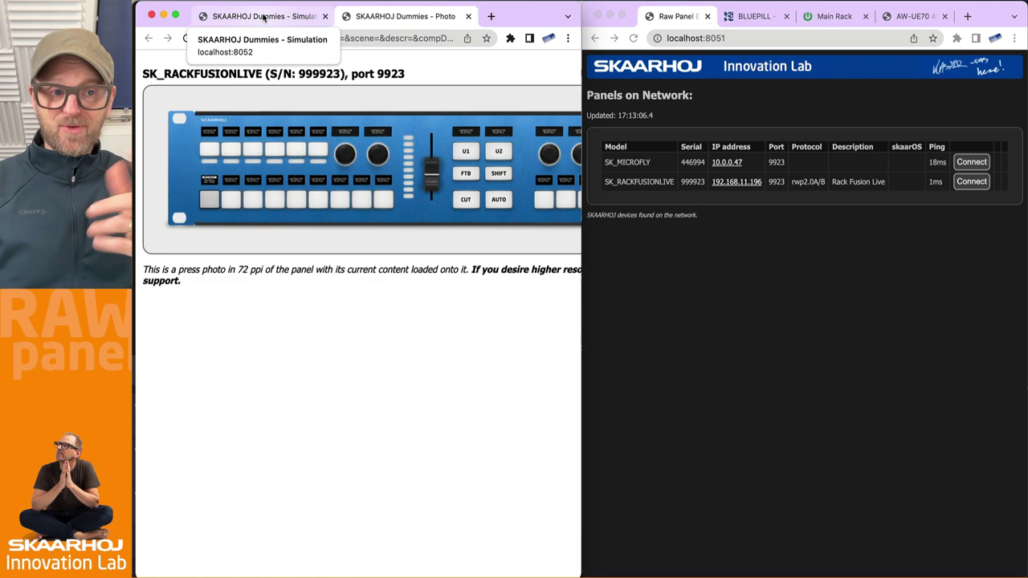
click(264, 18)
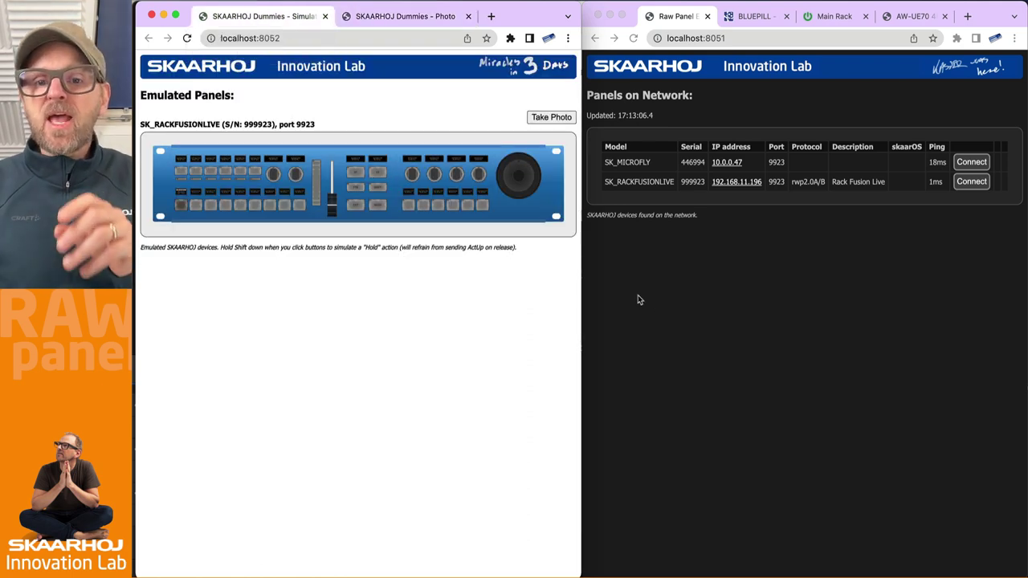
Step: Switch to Reactor in a widened browser window, search the discovered devices for "atem", and add the ATEM Mini at 192.168.10.70
click(759, 22)
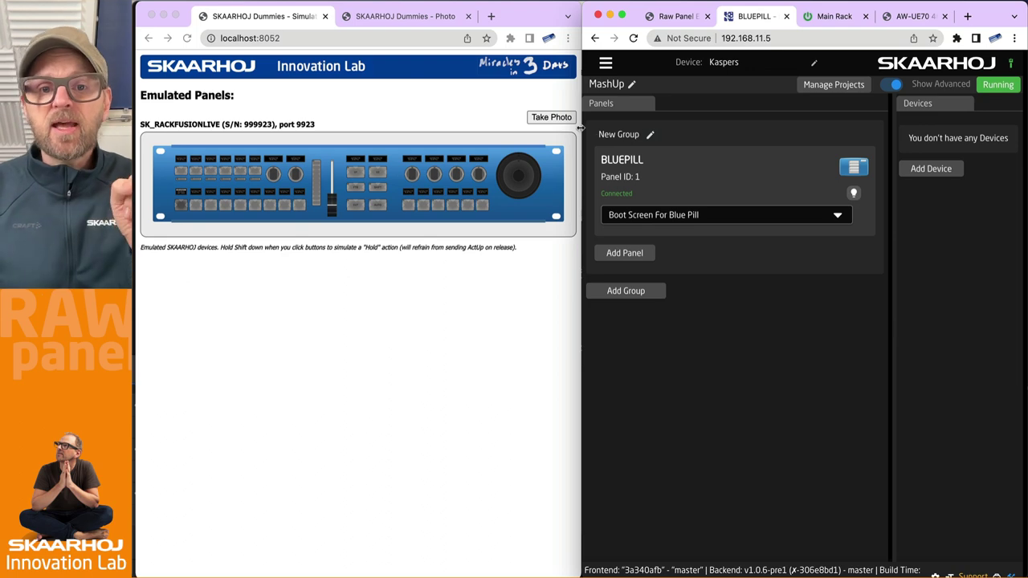
drag(580, 131, 199, 145)
click(814, 167)
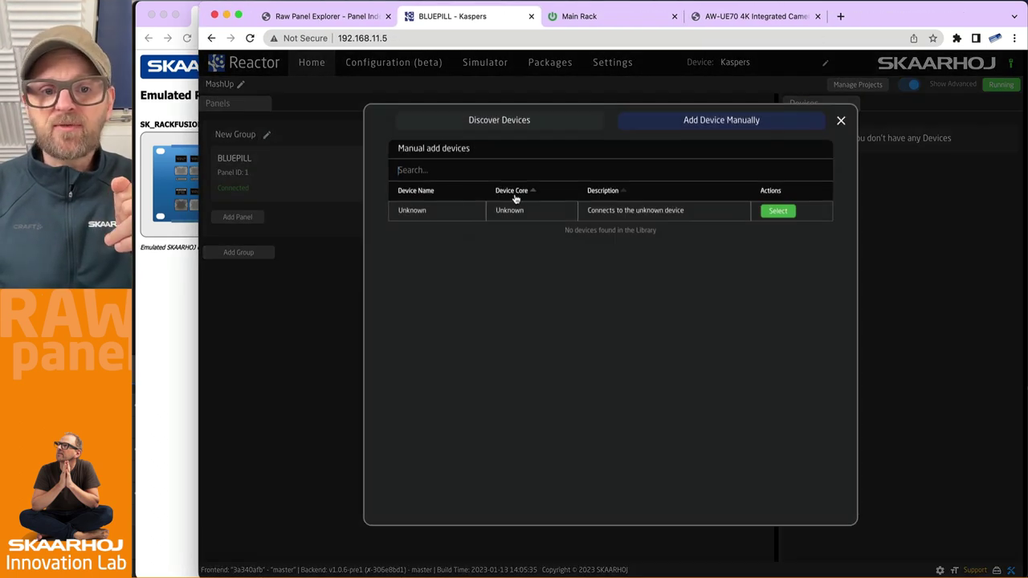
click(513, 120)
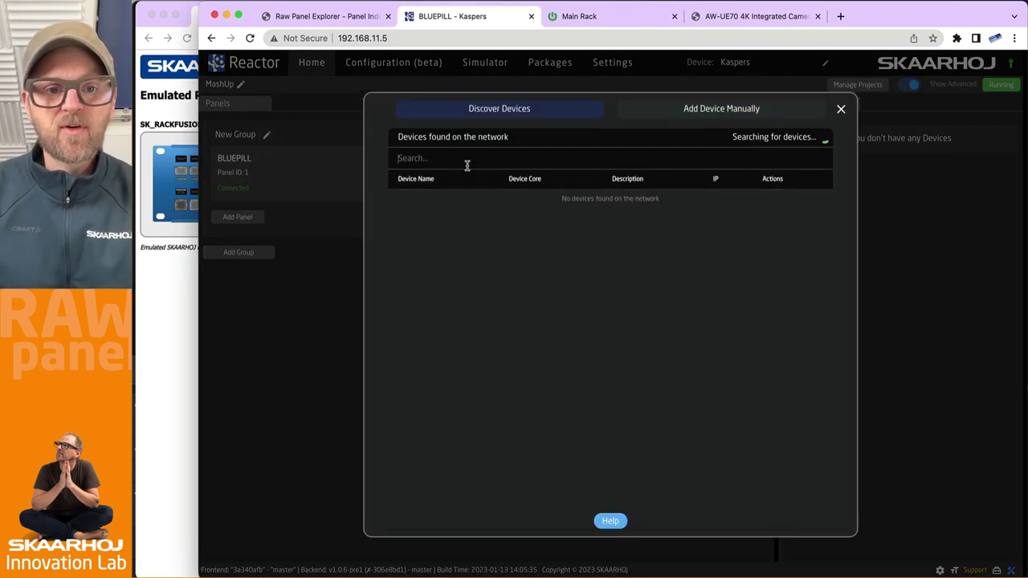
click(447, 163)
text(atem)
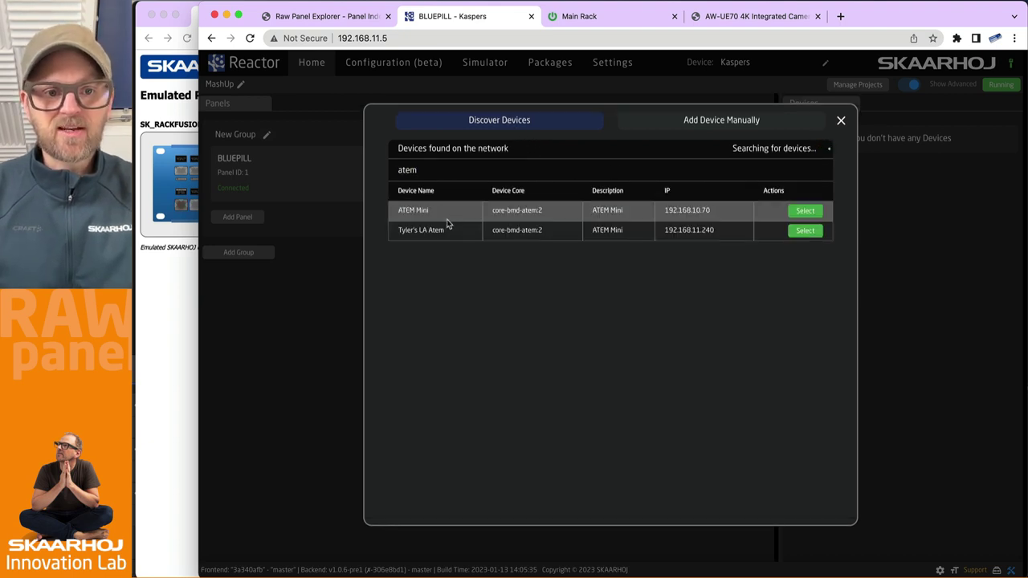
click(806, 211)
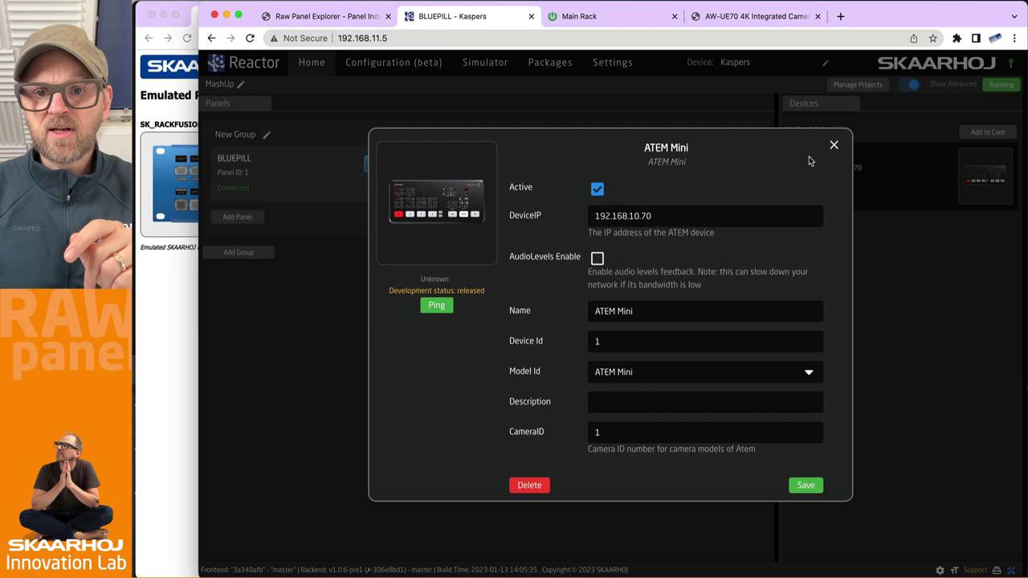
click(805, 485)
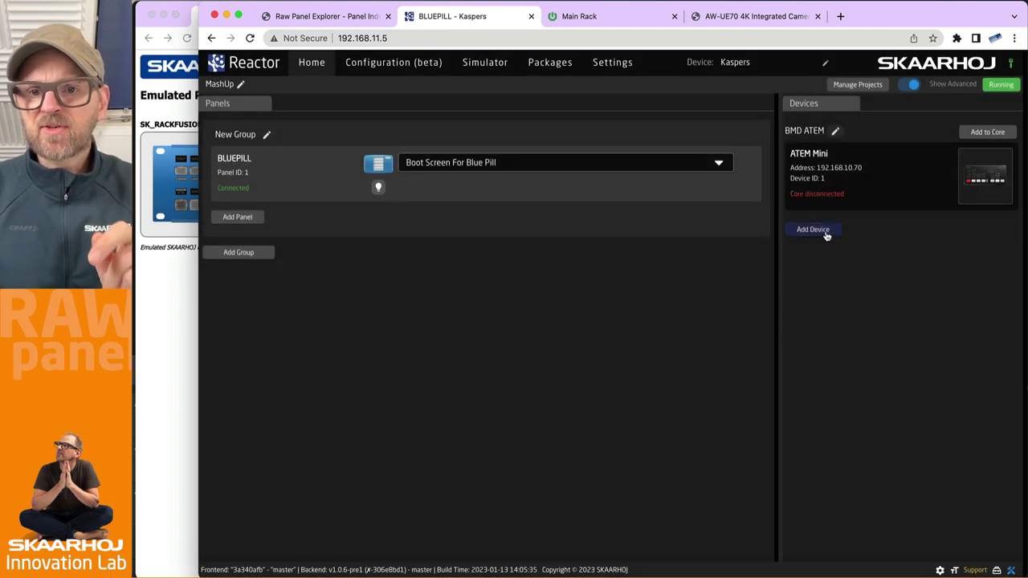
Step: Manually add a Panasonic AW-UE70 camera as a device, filtering the device library by "pana"
click(819, 233)
click(716, 122)
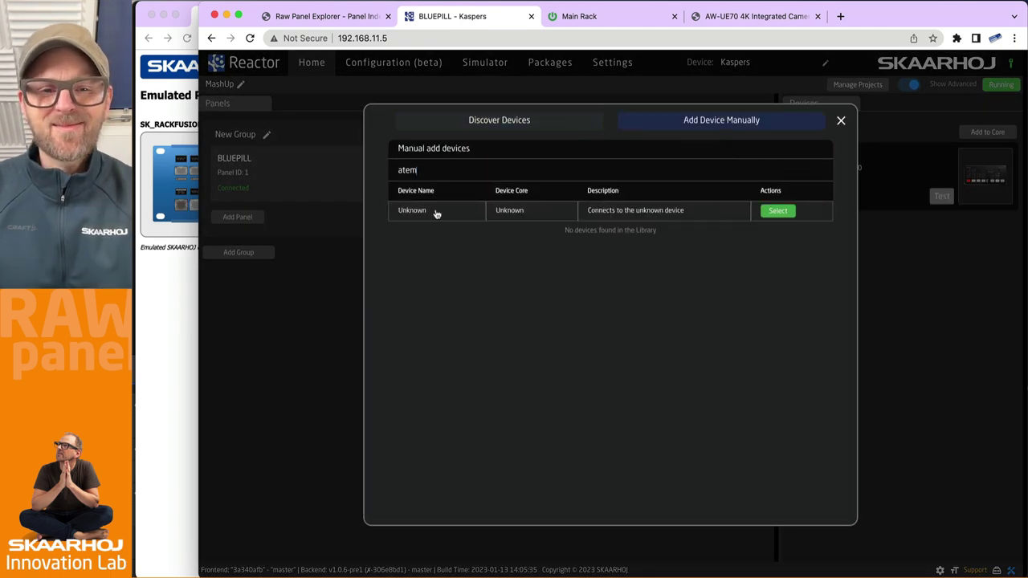
key(BackSpace)
key(BackSpace)
key(BackSpace)
key(BackSpace)
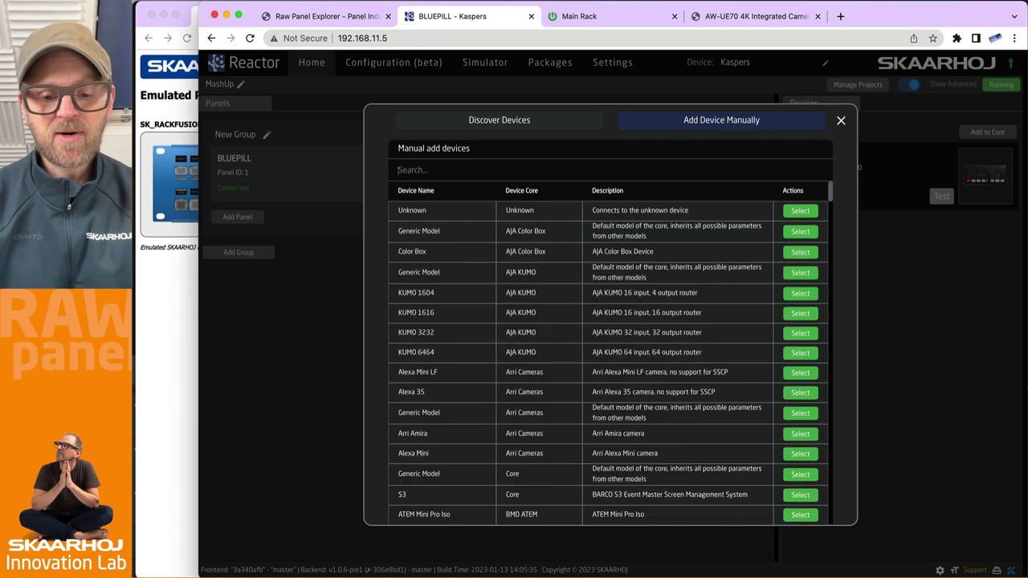
text(pana)
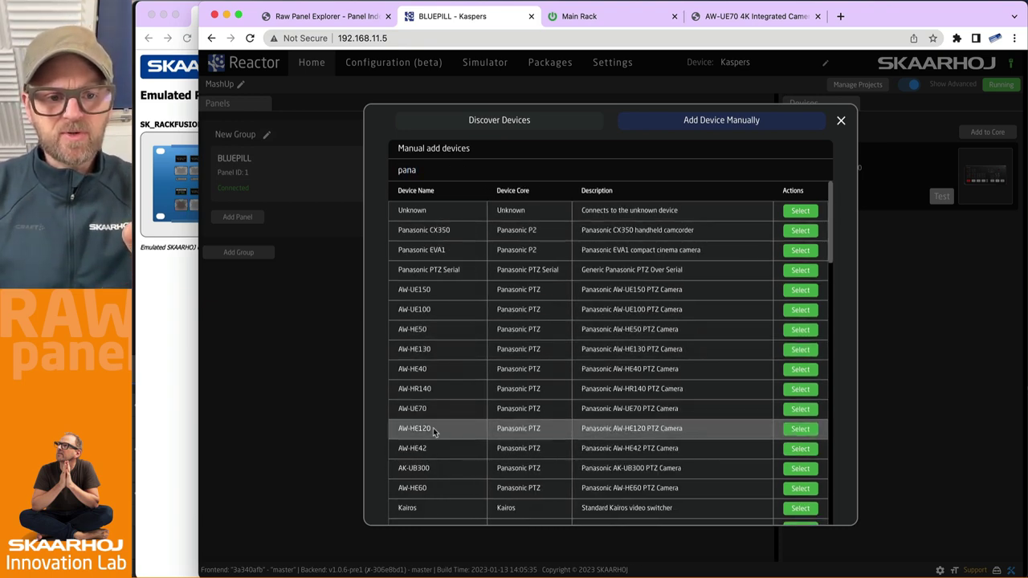
click(800, 409)
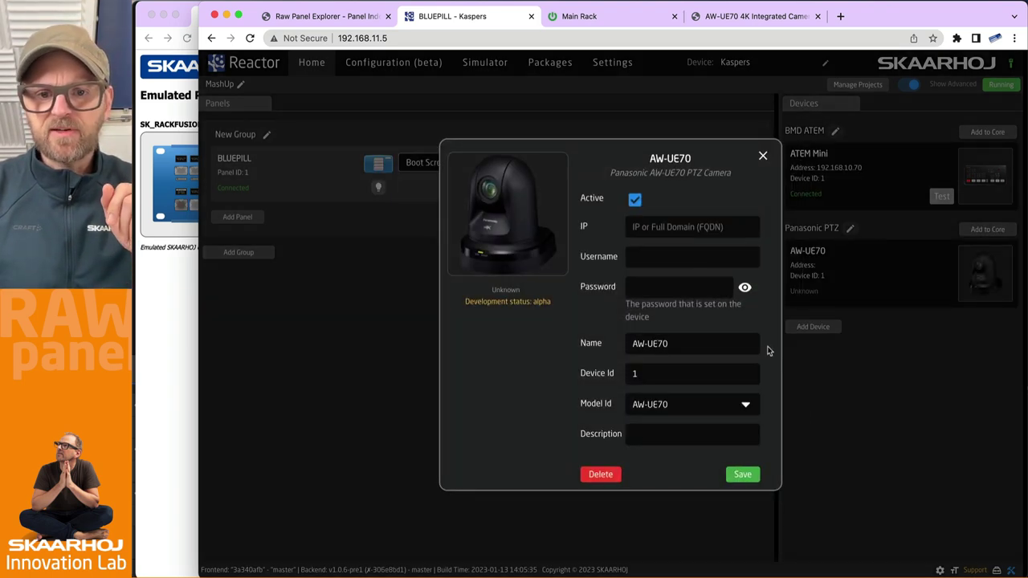
Step: Set the AW-UE70 camera's IP to 192.168.10.249 and save the device
click(687, 225)
text(192.1)
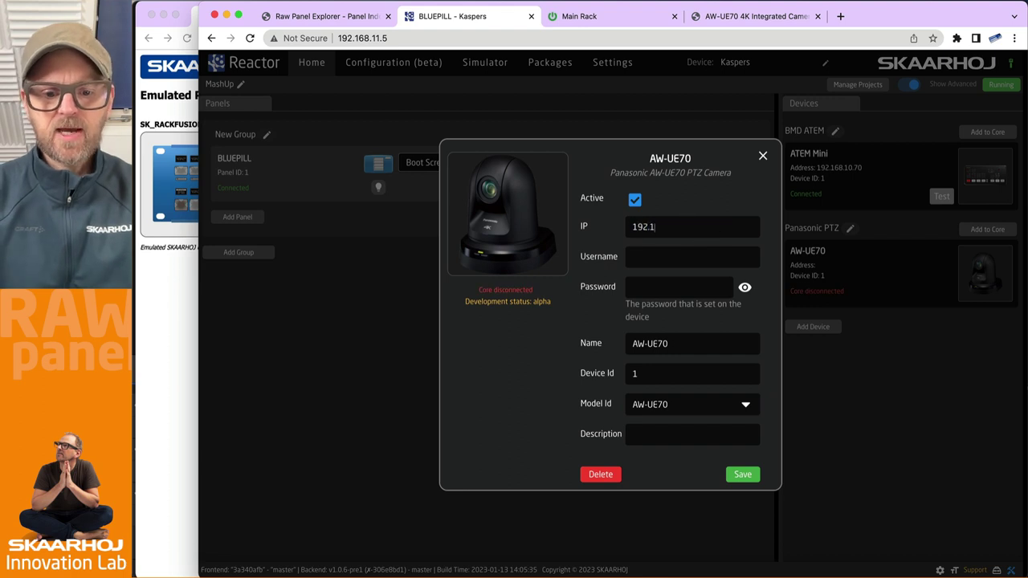
text(68.10.2)
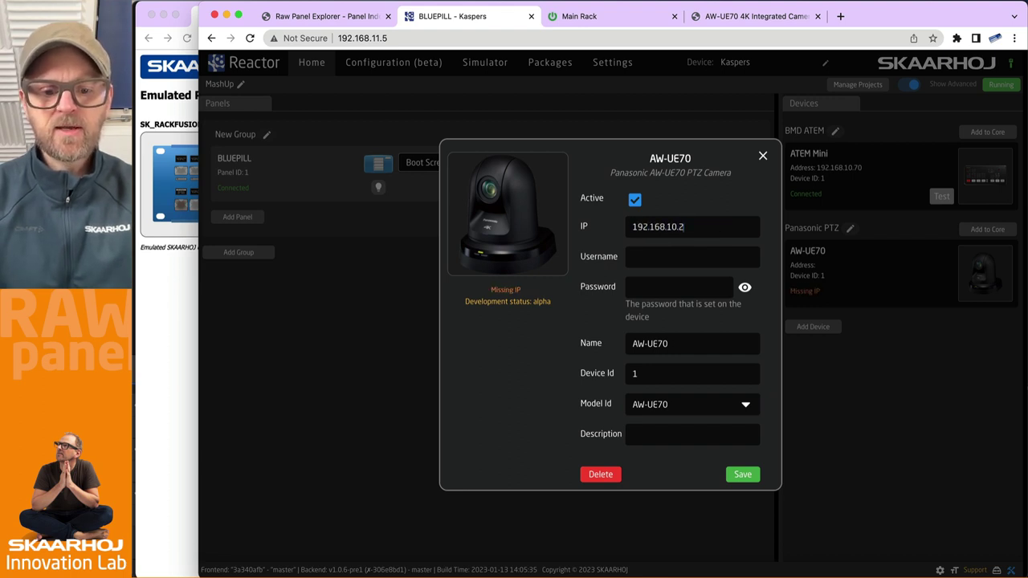
text(49)
click(742, 475)
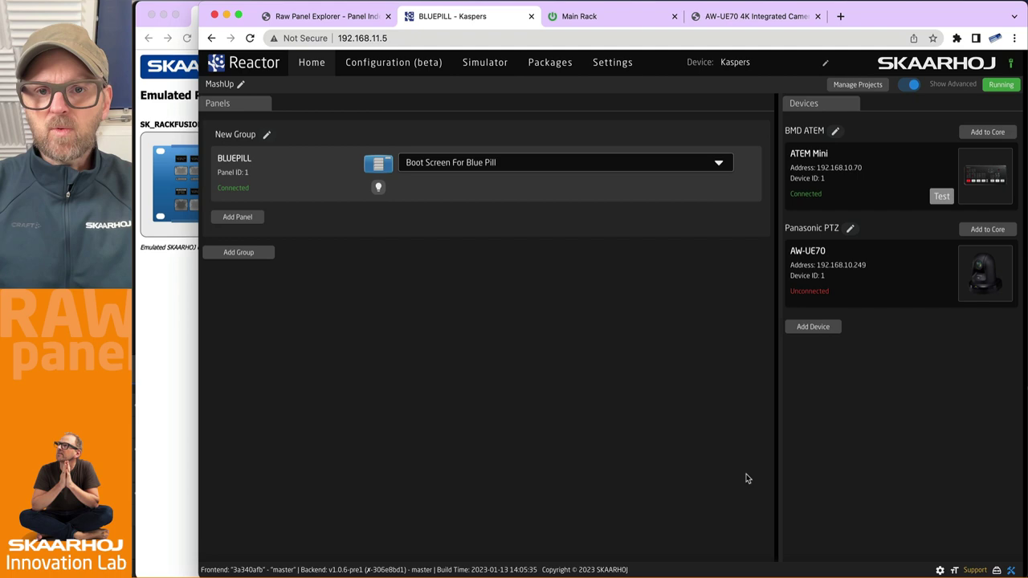
Step: View the AW-UE70's live image on its own web page, then return to Reactor
click(755, 16)
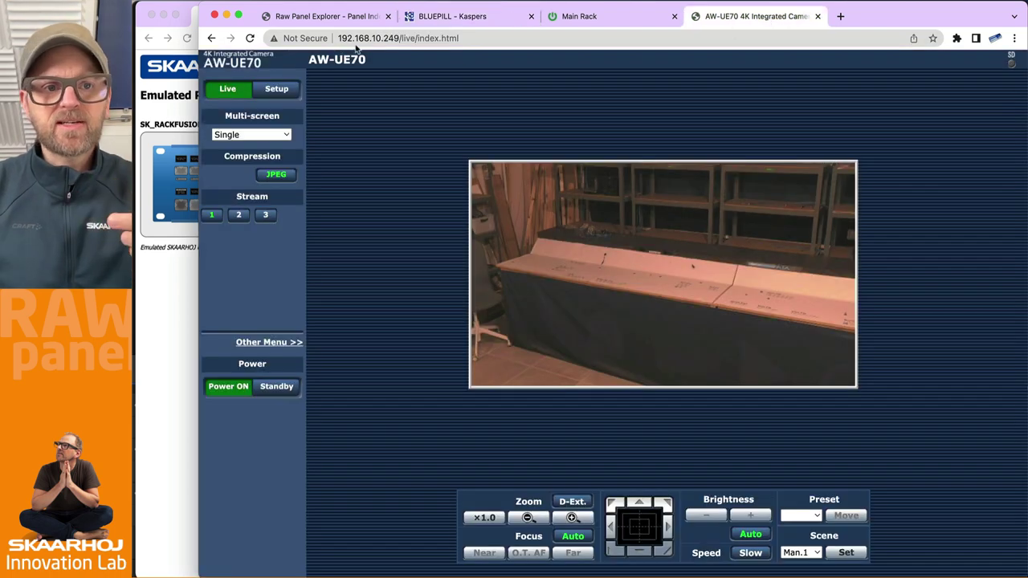
click(593, 18)
click(427, 20)
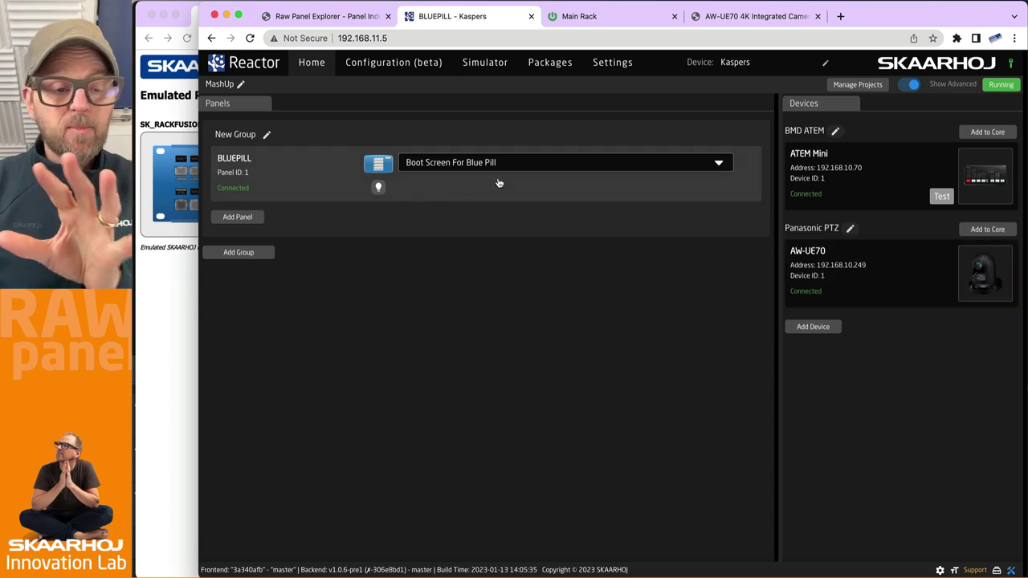
Step: Add the discovered Rack Fusion Live panel to New Group and assign the AW-UE70 to its Camera Selector
click(249, 215)
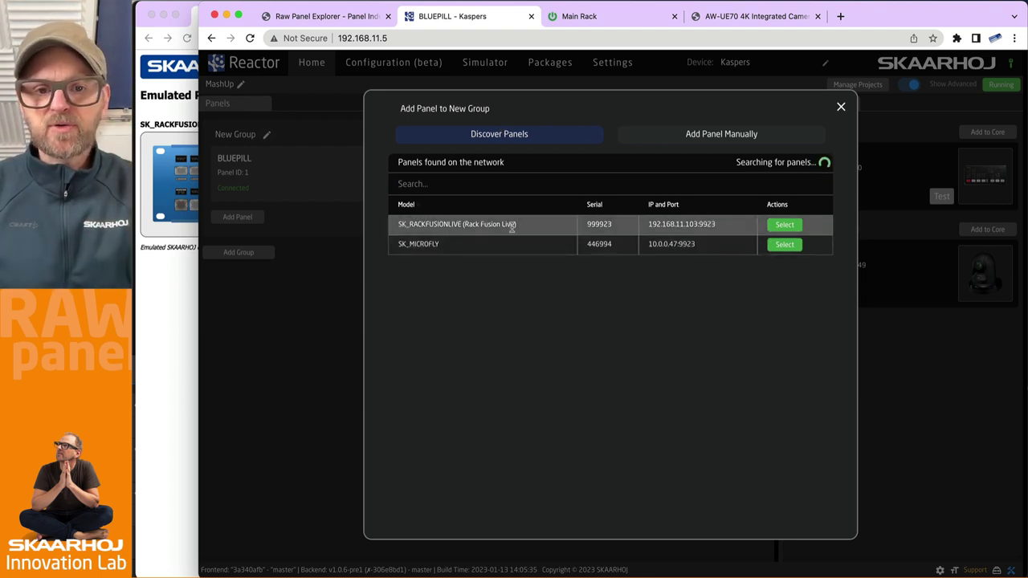
double_click(606, 227)
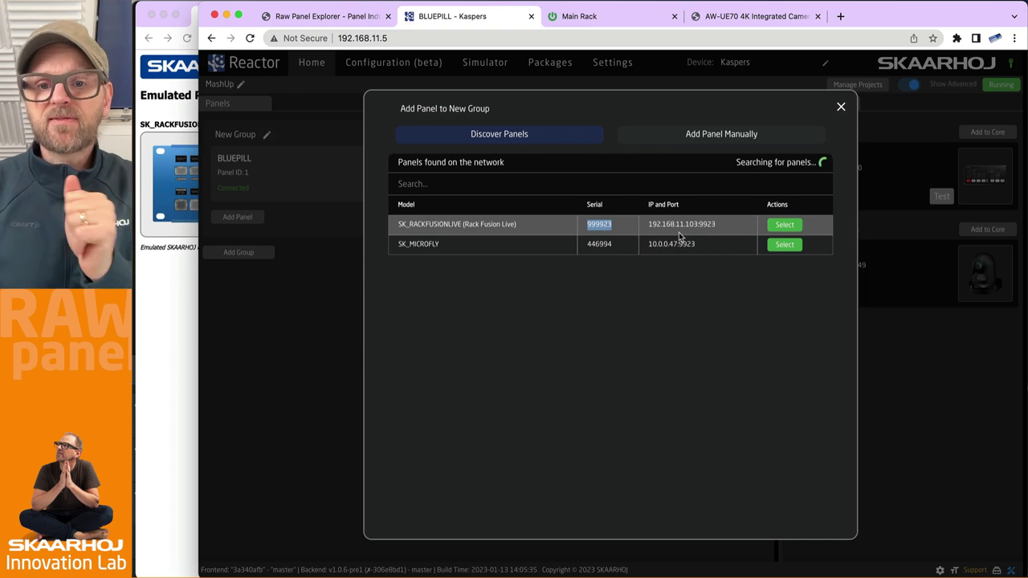
click(779, 229)
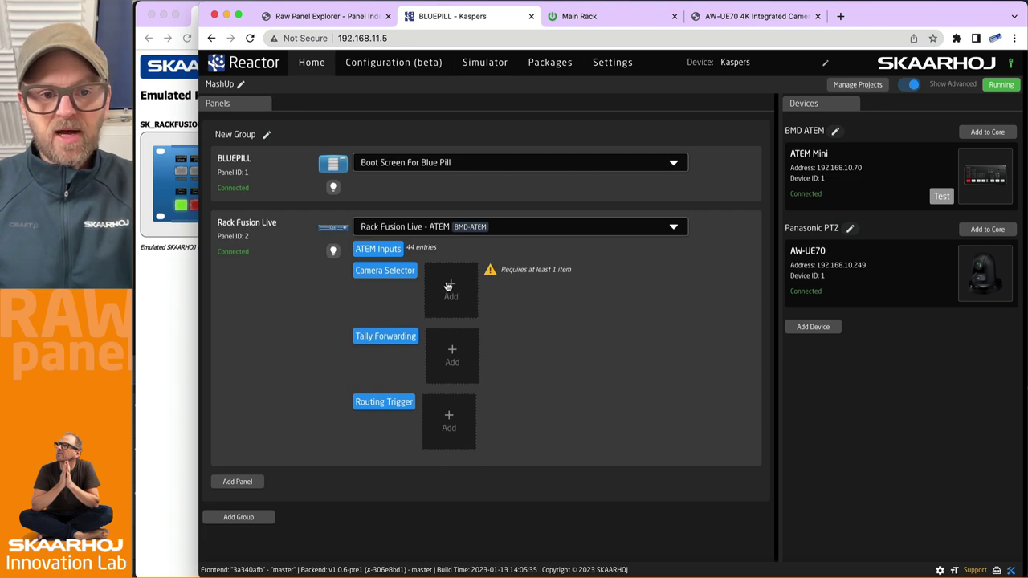
click(449, 287)
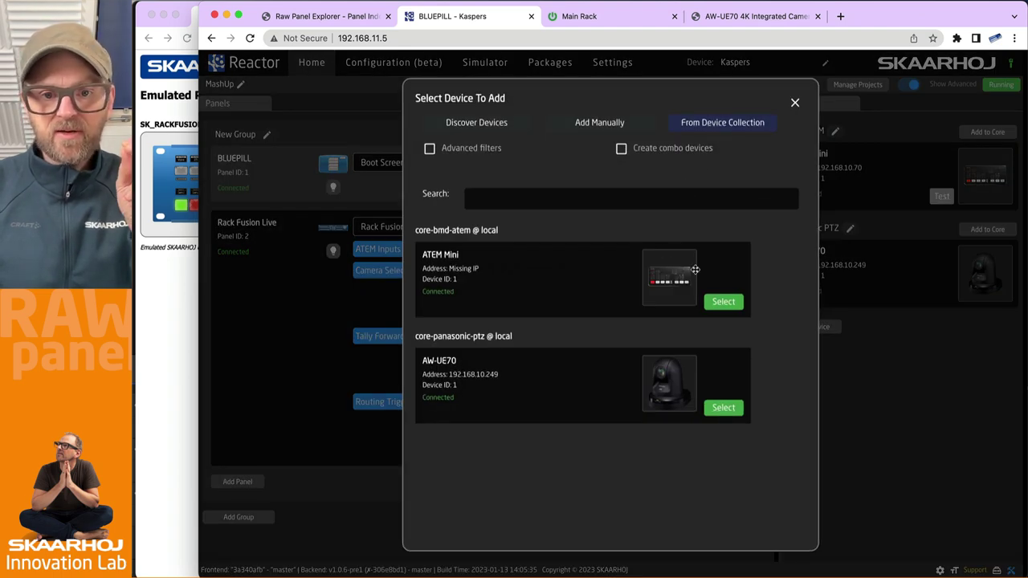
click(727, 409)
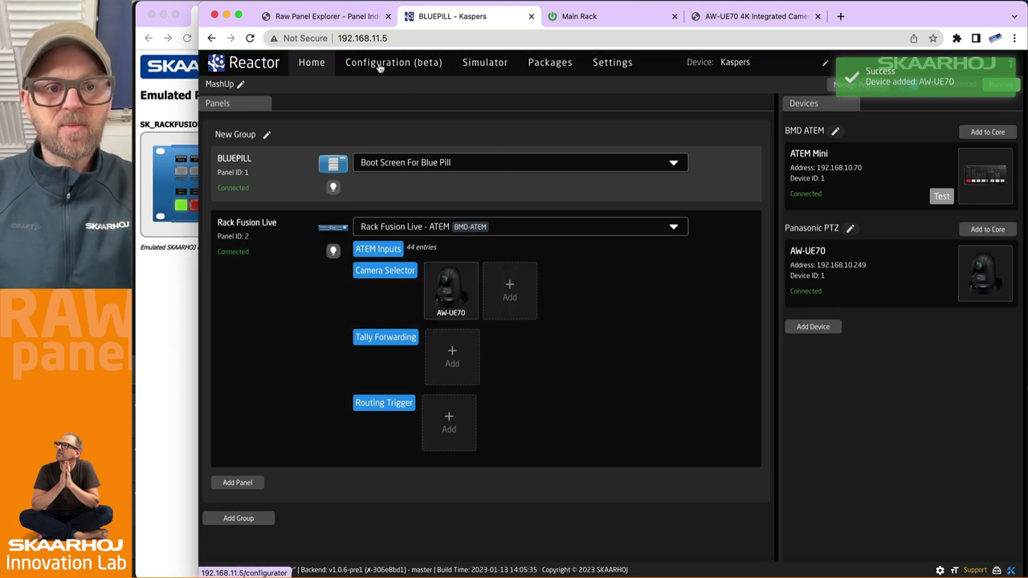
Step: Open the Rack Fusion Live panel in the Simulator, select Cam1, and cycle the camera buttons to the presets
click(384, 66)
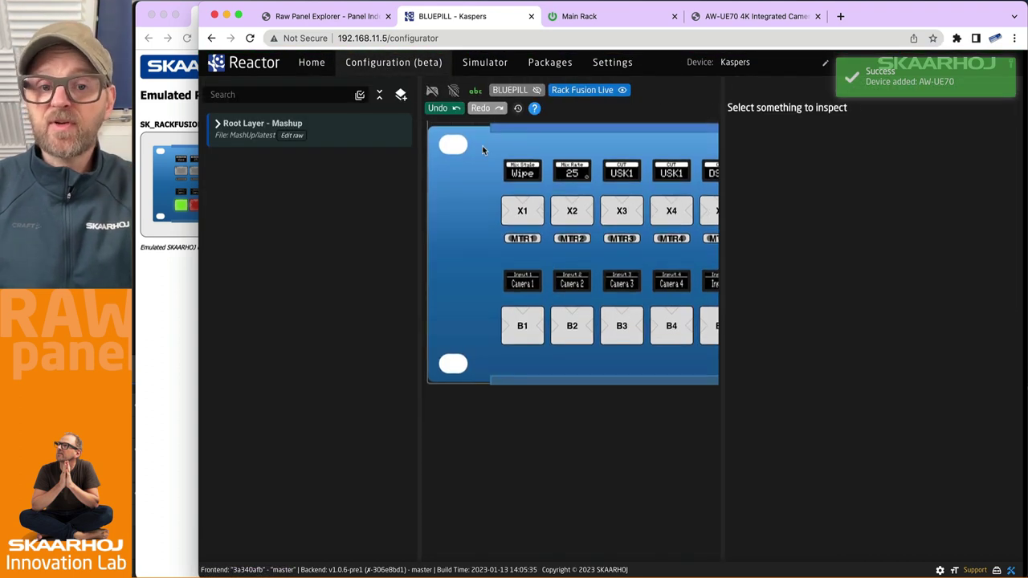
click(472, 63)
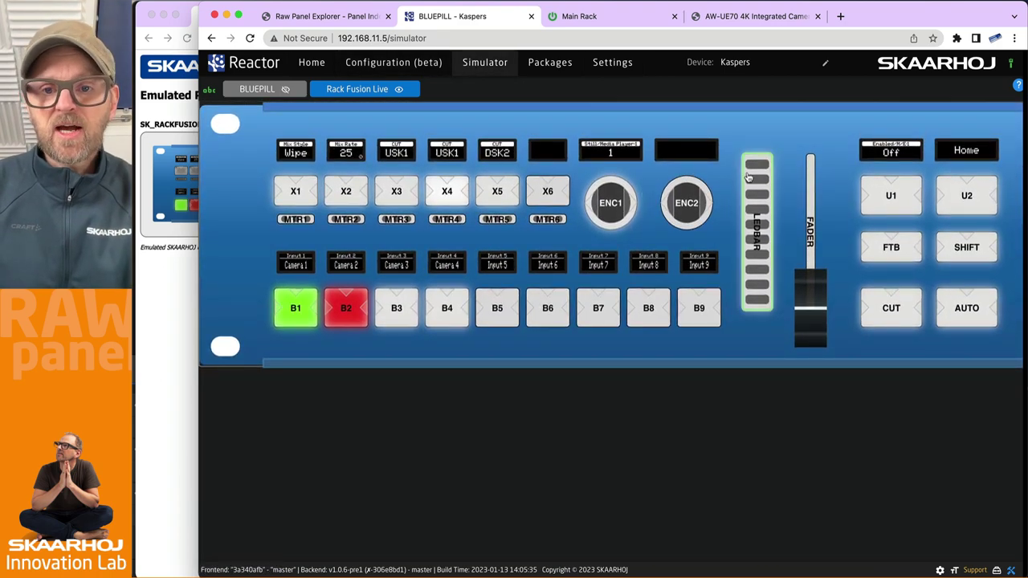
drag(814, 139, 391, 158)
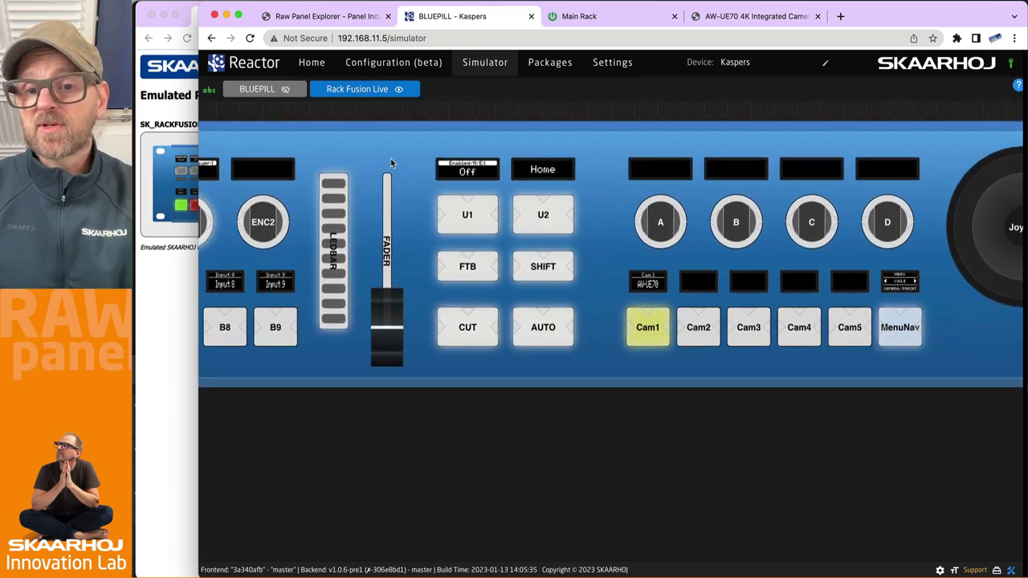
click(648, 335)
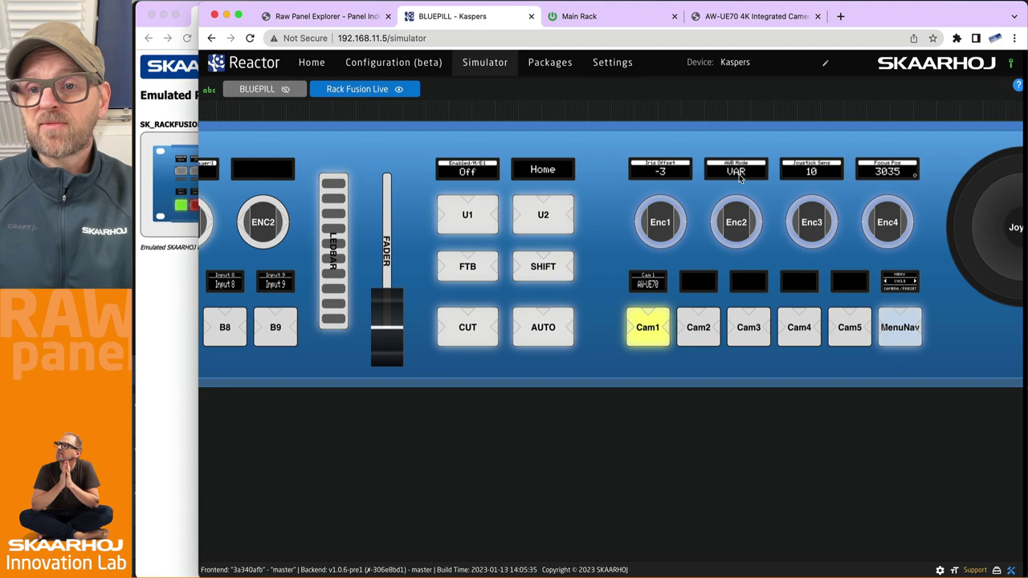
click(901, 341)
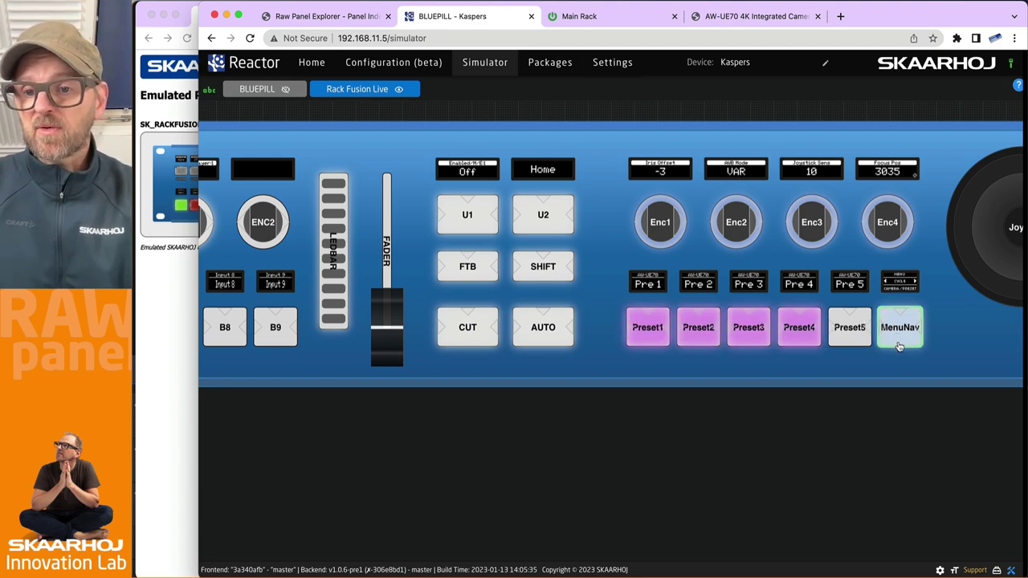
Step: Compare the emulated panel on the SKAARHOJ Dummies page with the Reactor simulator
click(172, 305)
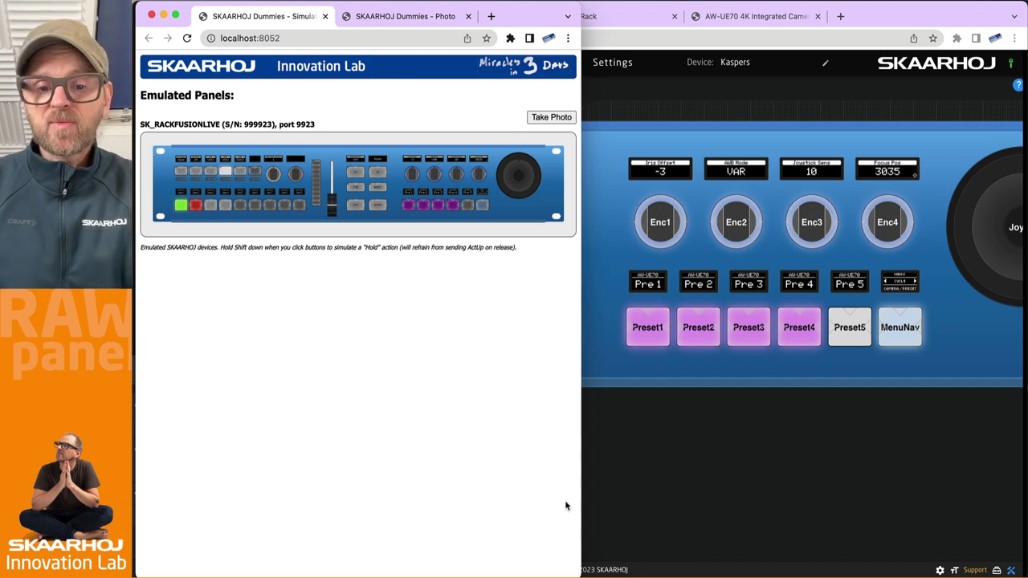
click(666, 13)
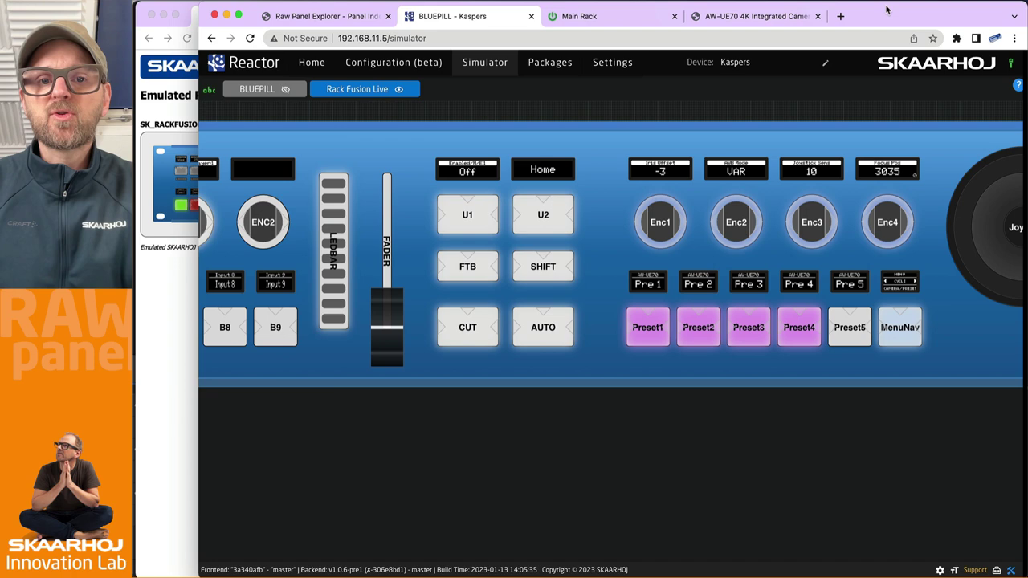
Step: Narrow the Reactor window so it sits beside the Dummies page, and cycle the simulated panel's camera menu with MenuNav
drag(197, 498, 580, 480)
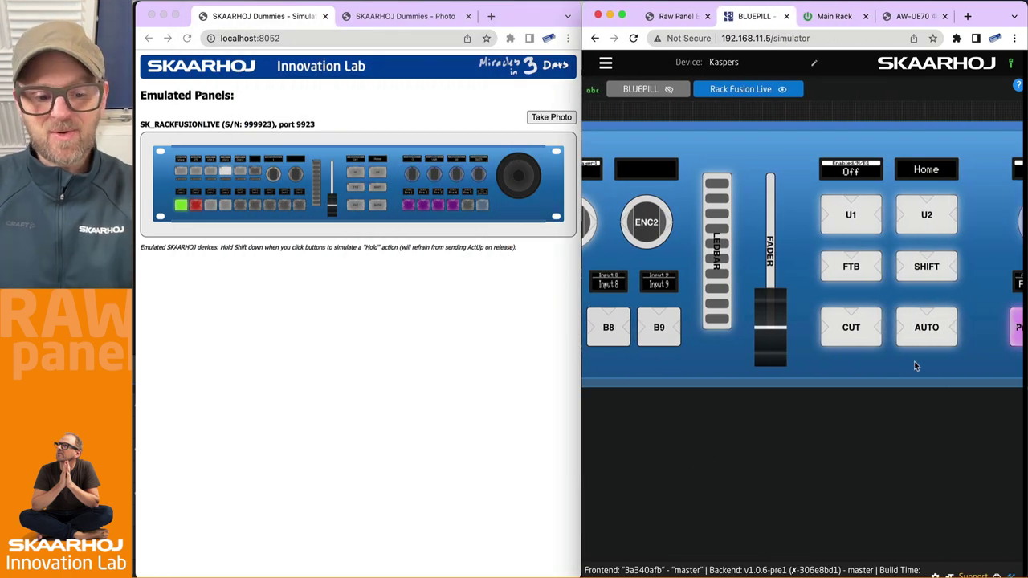
drag(914, 362, 621, 384)
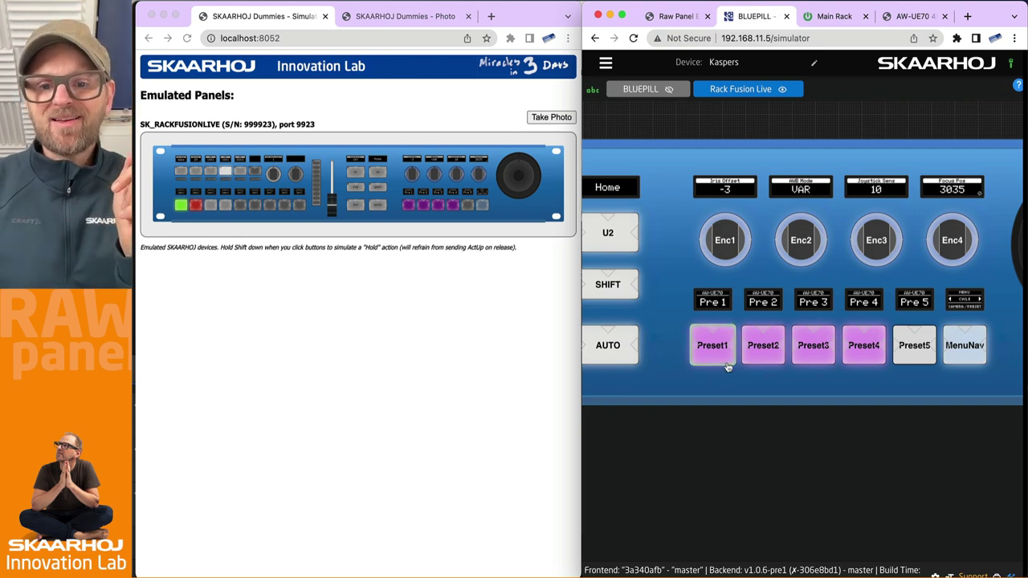
click(964, 350)
click(965, 354)
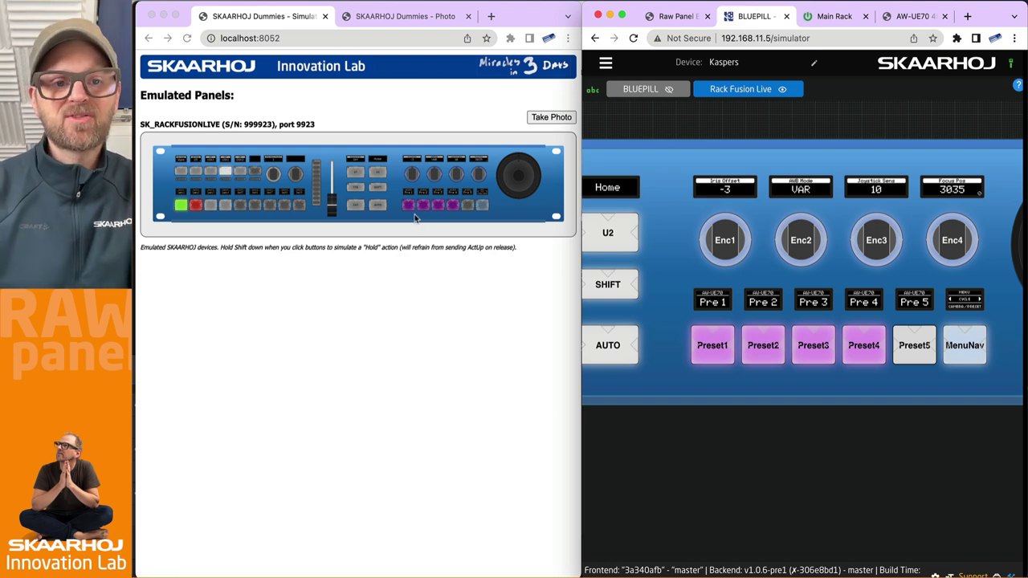
Step: Examine the emulated Rack Fusion Live panel up close on the Dummies page, from the input buttons to the presets and joystick
click(351, 108)
scroll(188, 205, up, 5)
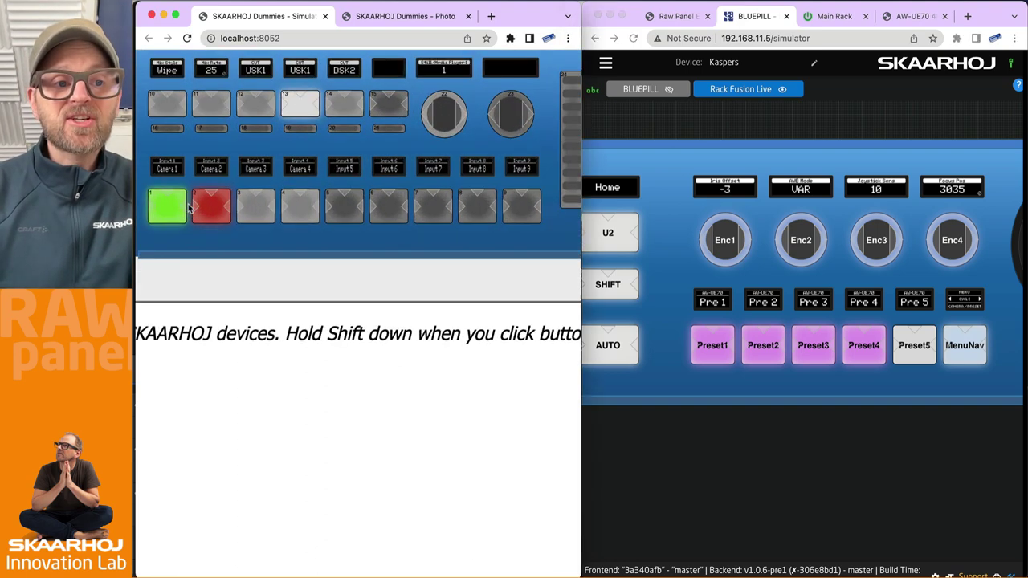
scroll(188, 205, right, 5)
scroll(188, 209, left, 5)
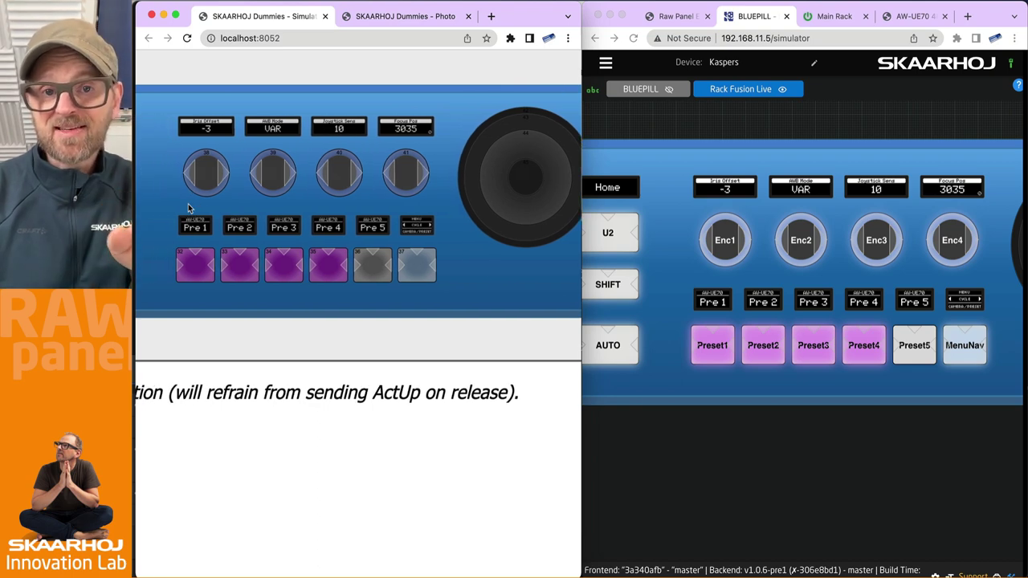
scroll(188, 209, left, 10)
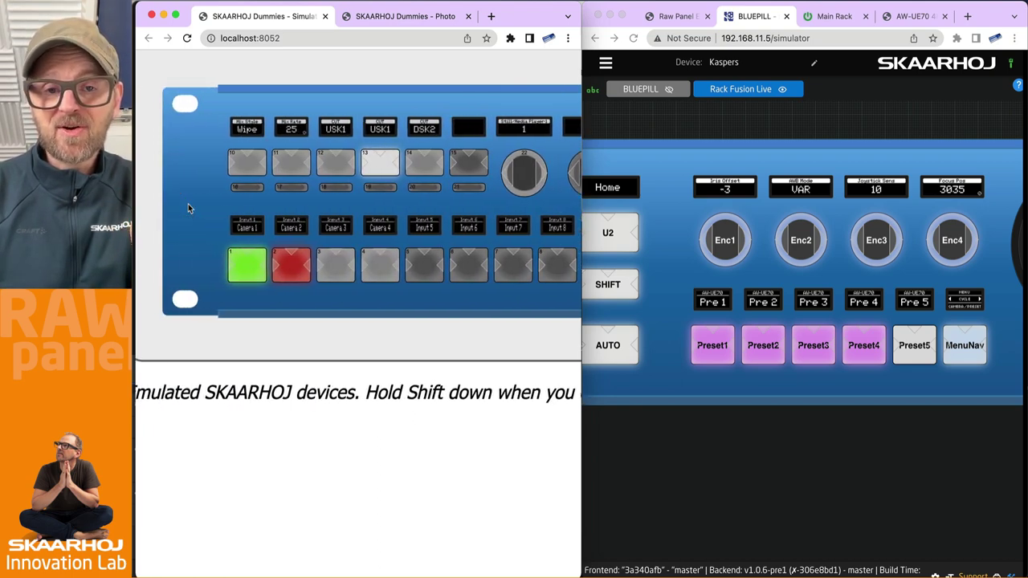
scroll(188, 203, right, 10)
scroll(188, 204, down, 5)
scroll(245, 173, up, 2)
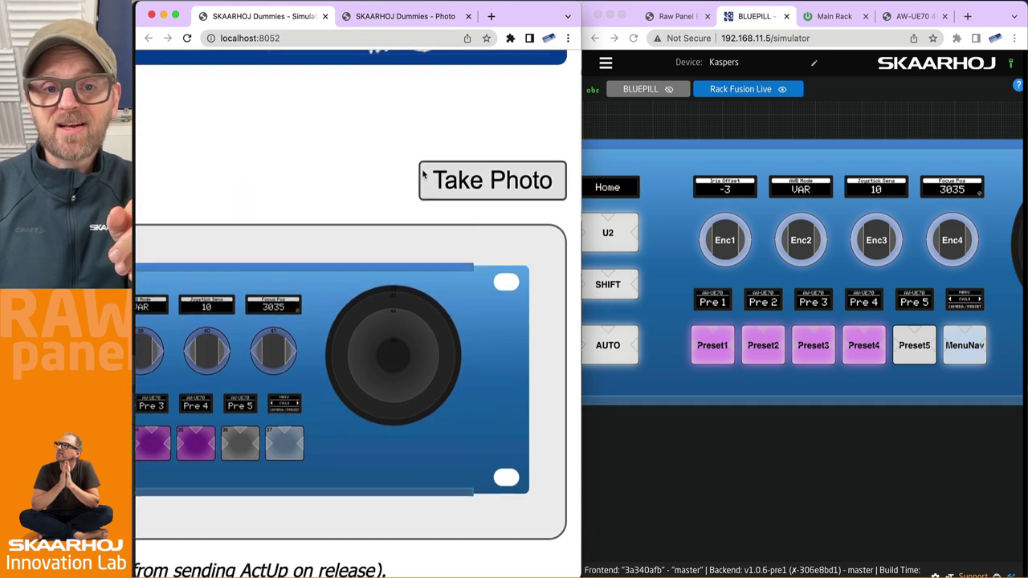
Step: Take a photo of the emulated Rack Fusion Live panel and inspect the rendered buttons and displays up close
click(432, 177)
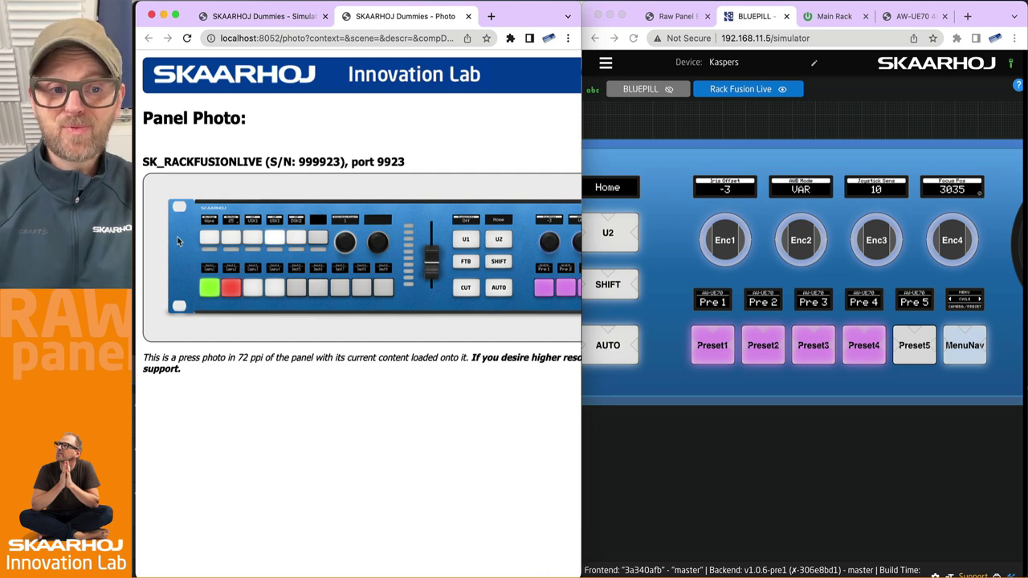
scroll(177, 237, up, 5)
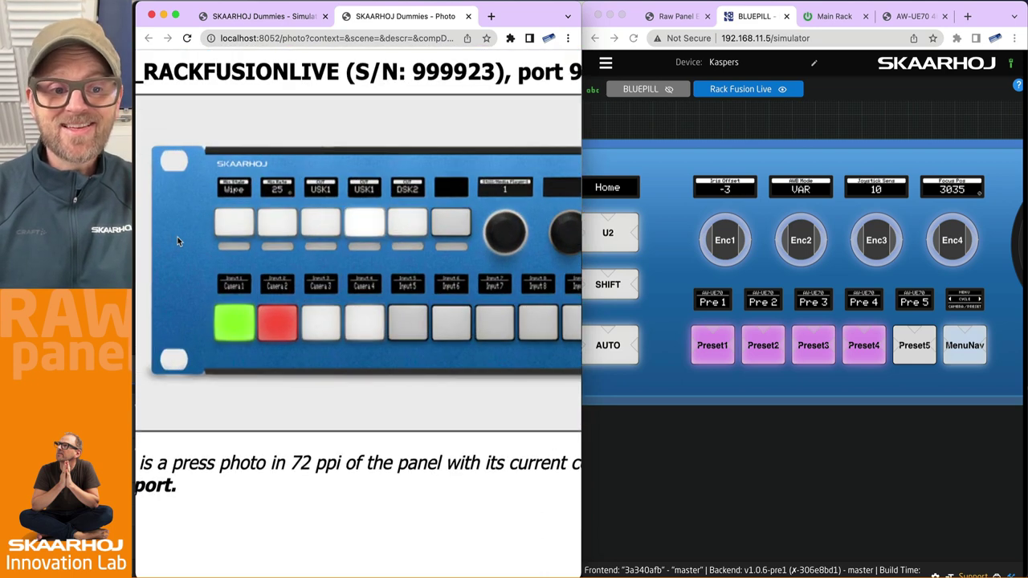
right_click(177, 237)
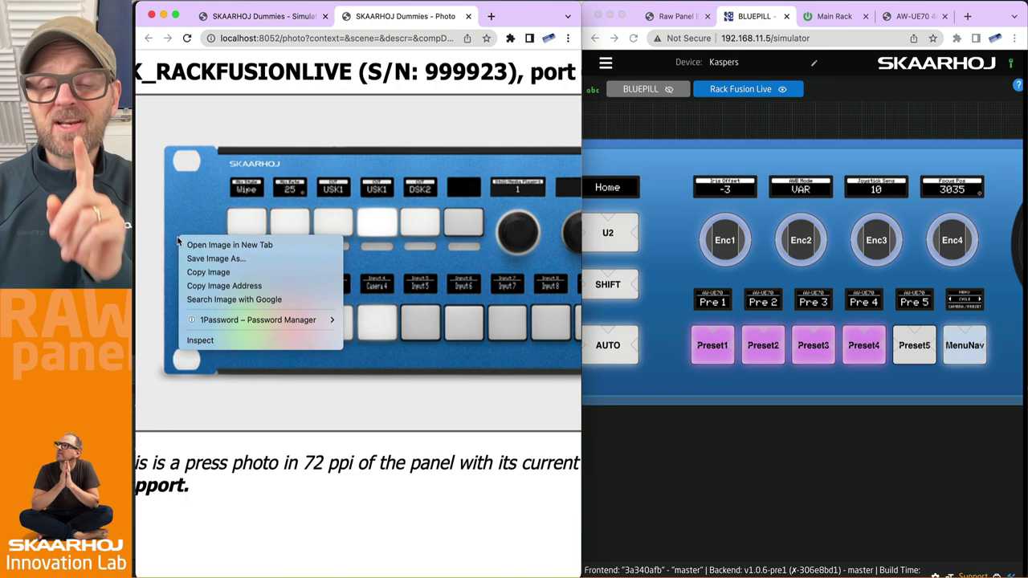
click(182, 212)
scroll(182, 212, right, 1)
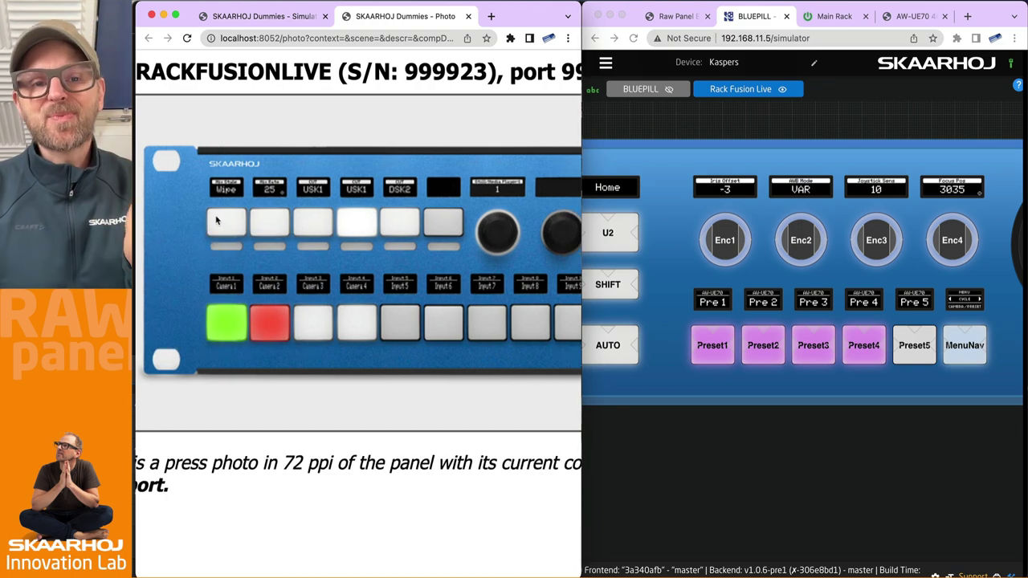
scroll(216, 220, down, 5)
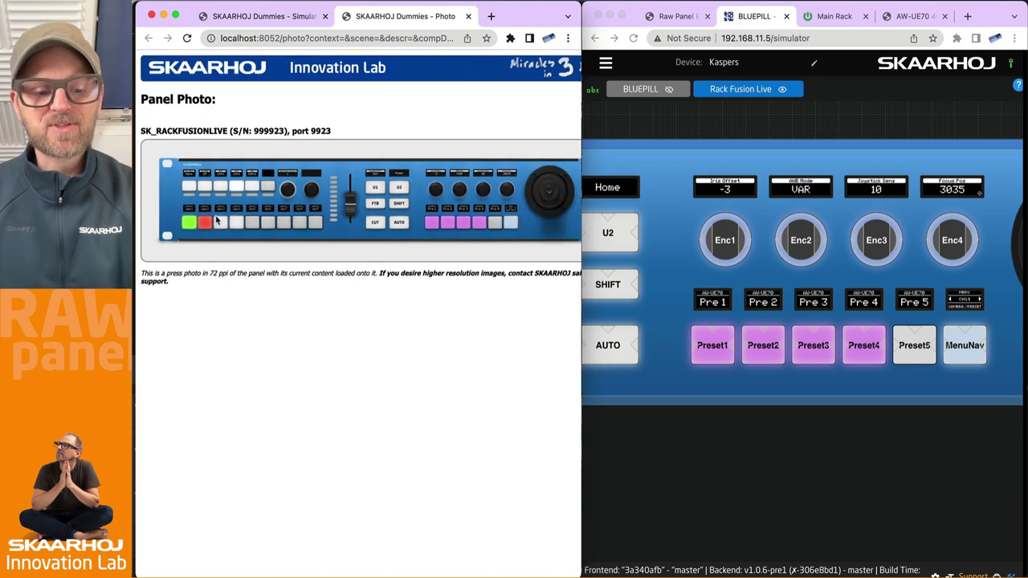
Step: Switch to Terminal and run ./raw-panel-dummies_1.3.0_darwin_arm64 -panel RACKFUSIONLIVE -photoshoot
key(super+Tab)
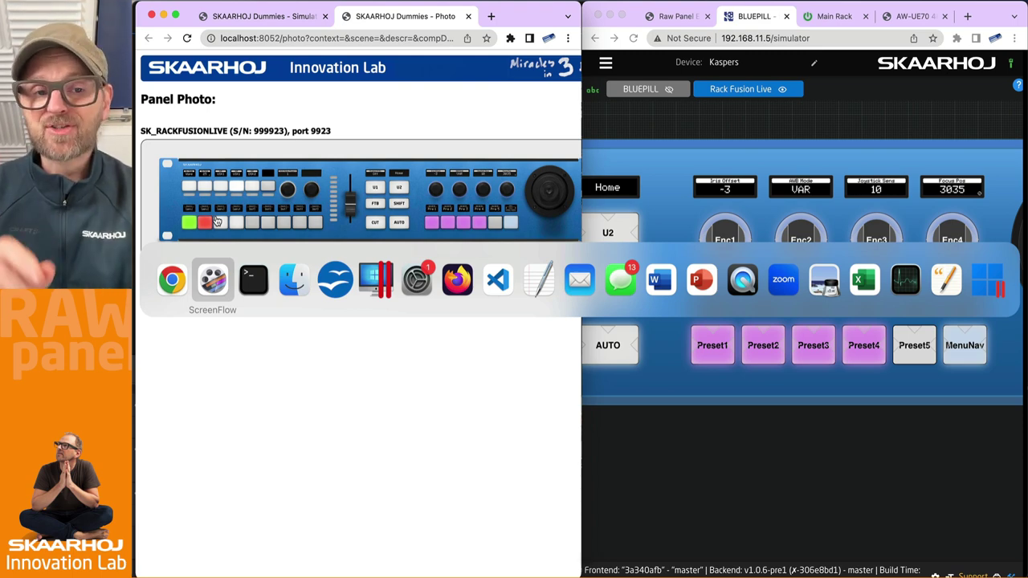
key(super+Tab)
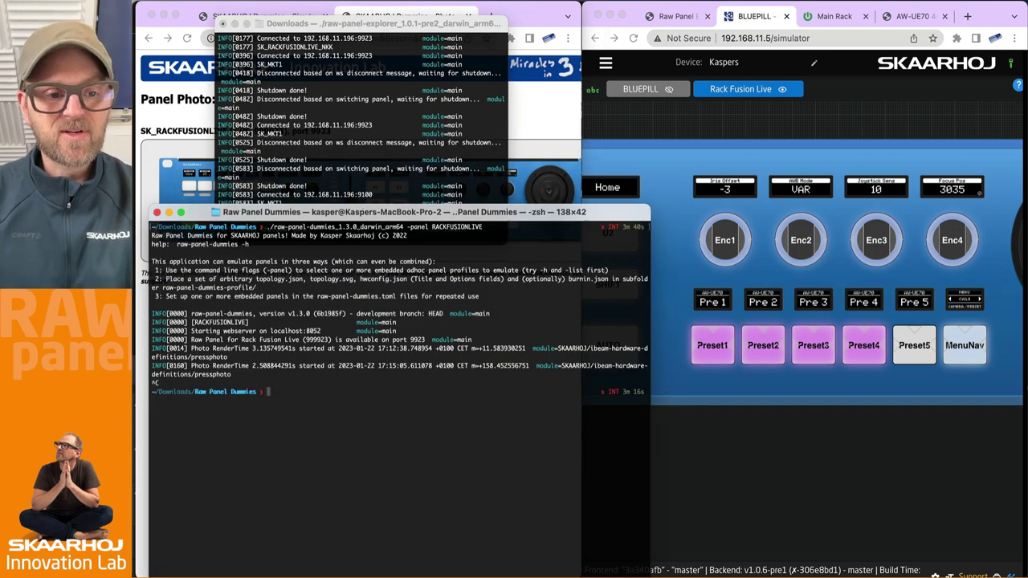
key(Up)
text(-)
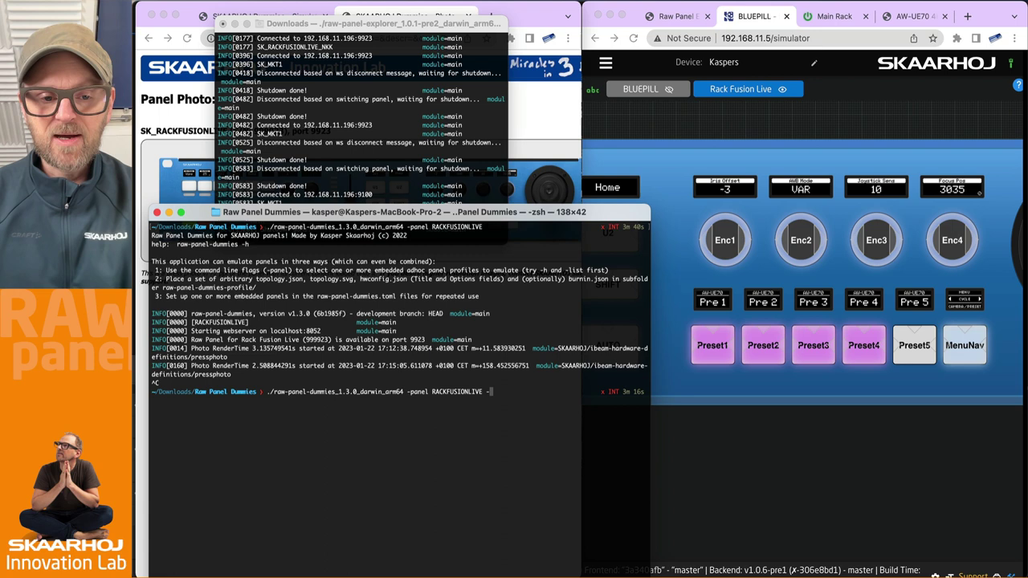
text(photos)
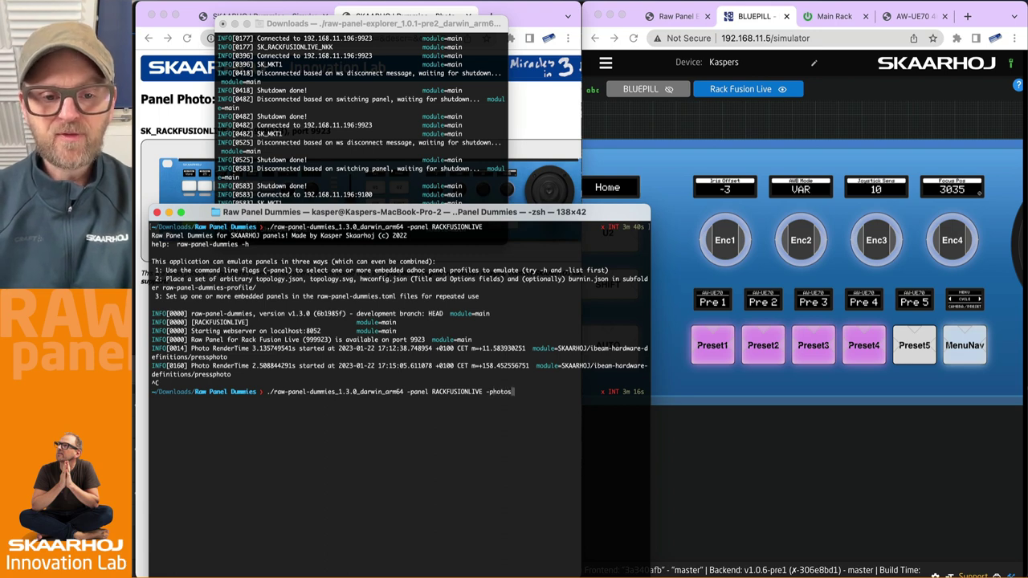
text(hoot)
key(Return)
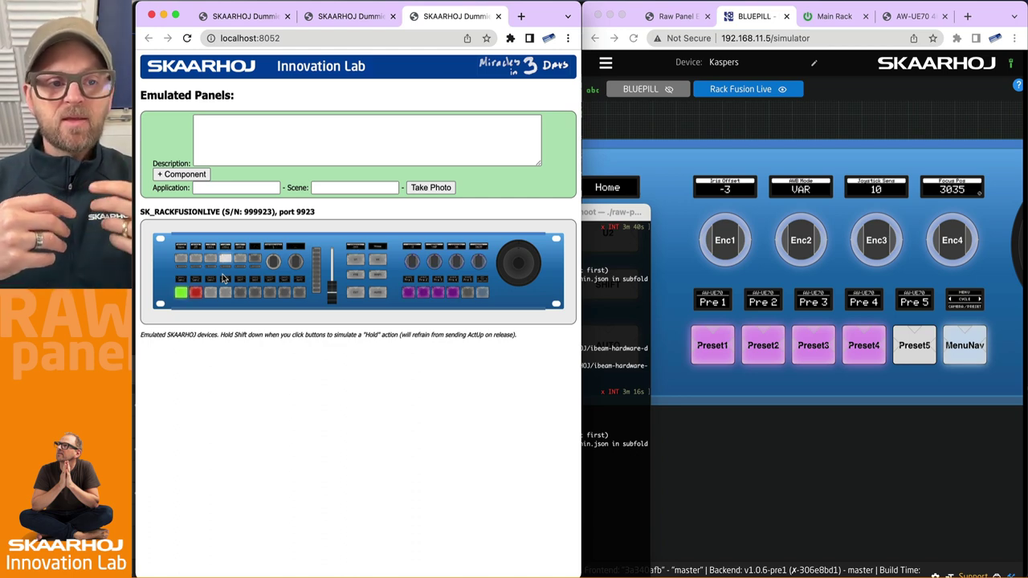
Step: Enter the photo description "This is the main view on the Rack Fusion LIve"
click(311, 129)
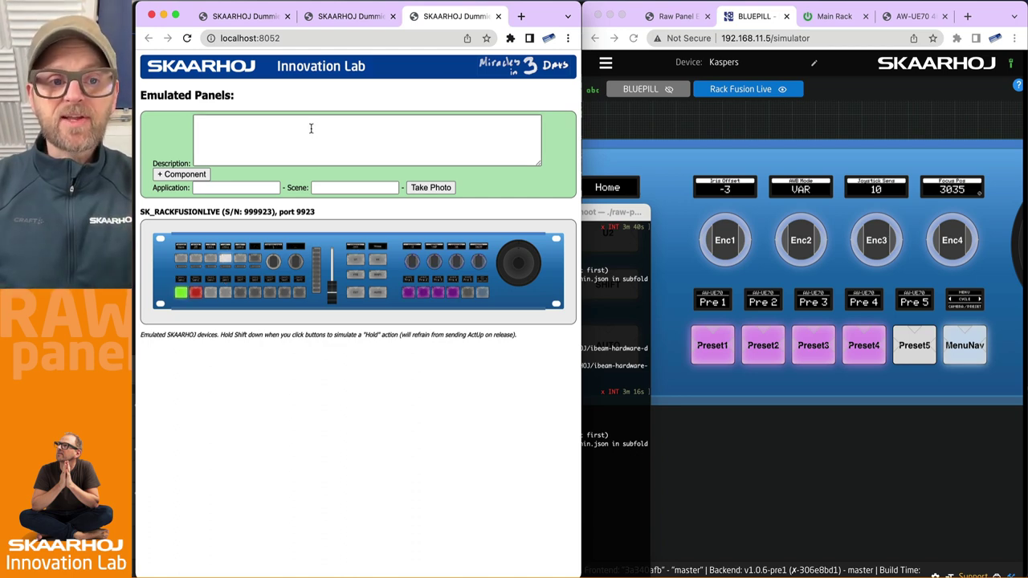
text(This is)
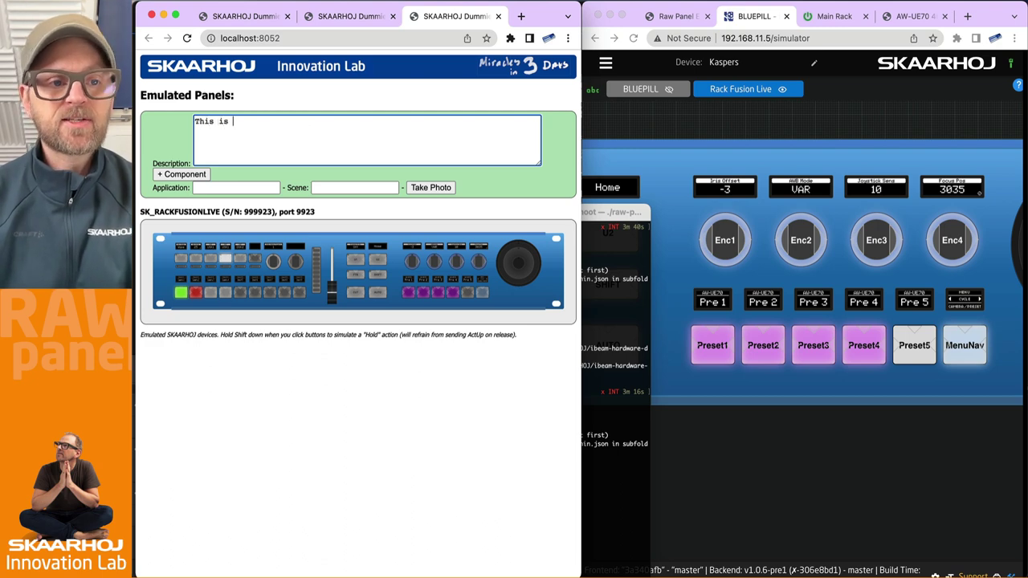
text( the main view )
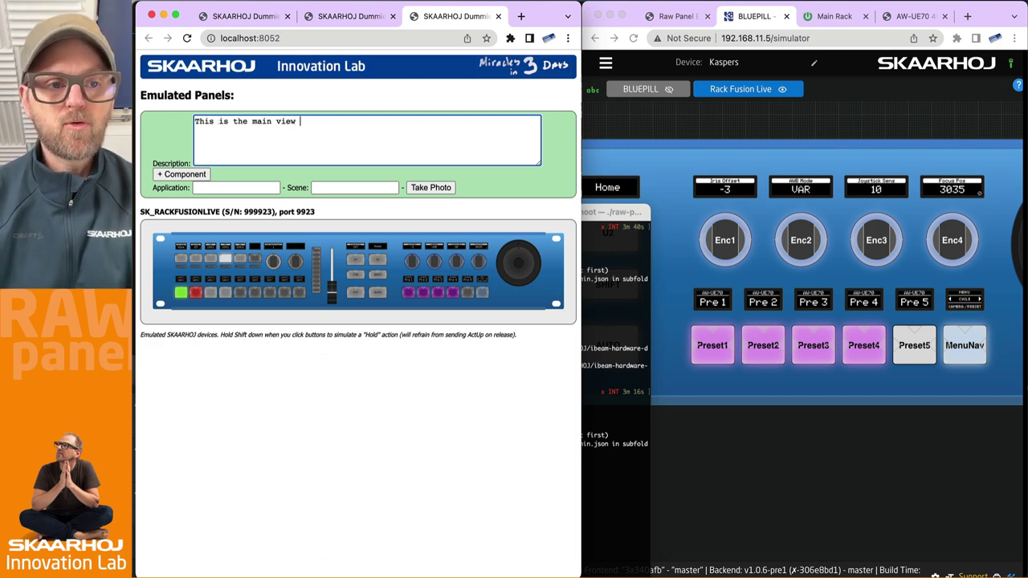
text(on the Rack Fusion LIve)
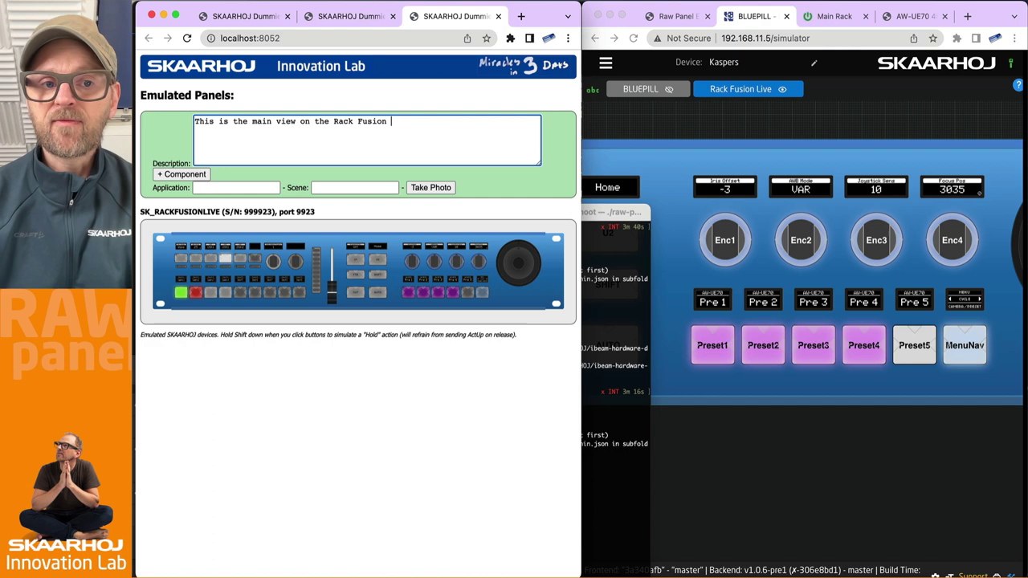
Step: Set the application to ATEMAndPanaPTZ and the scene to Preset, and take the panel photo
click(255, 188)
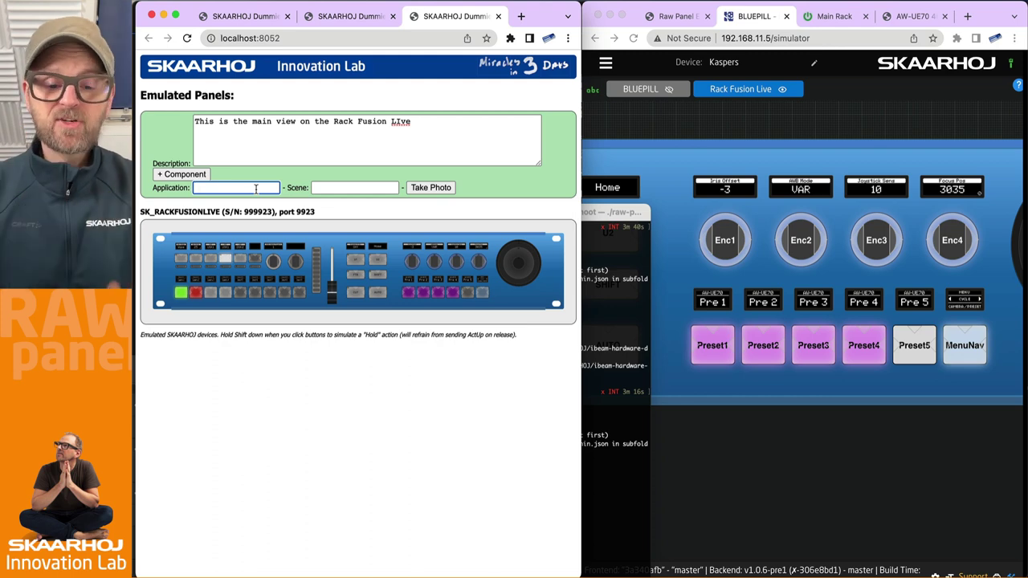
text(ATEMA)
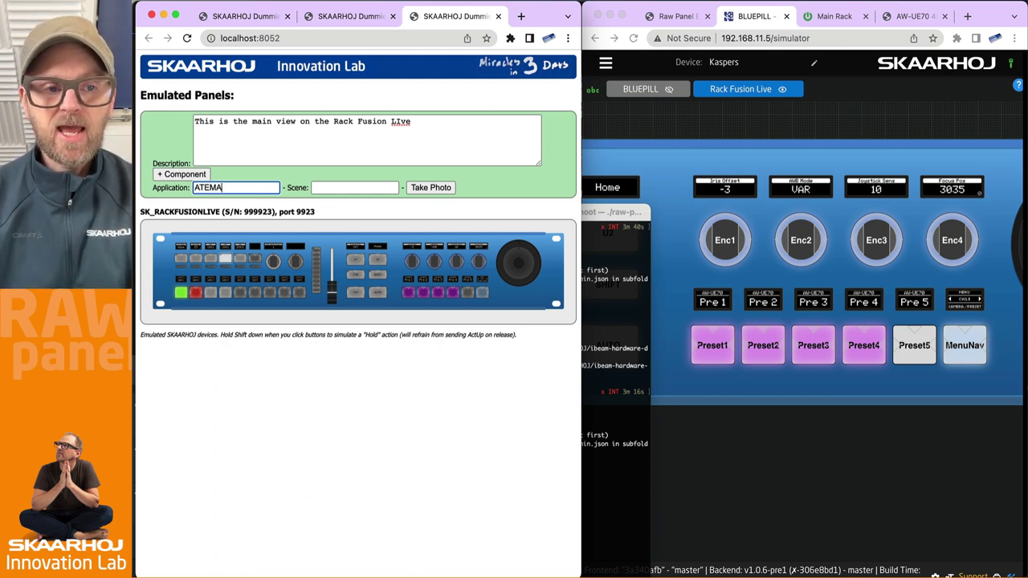
text(ndPanaPTZ)
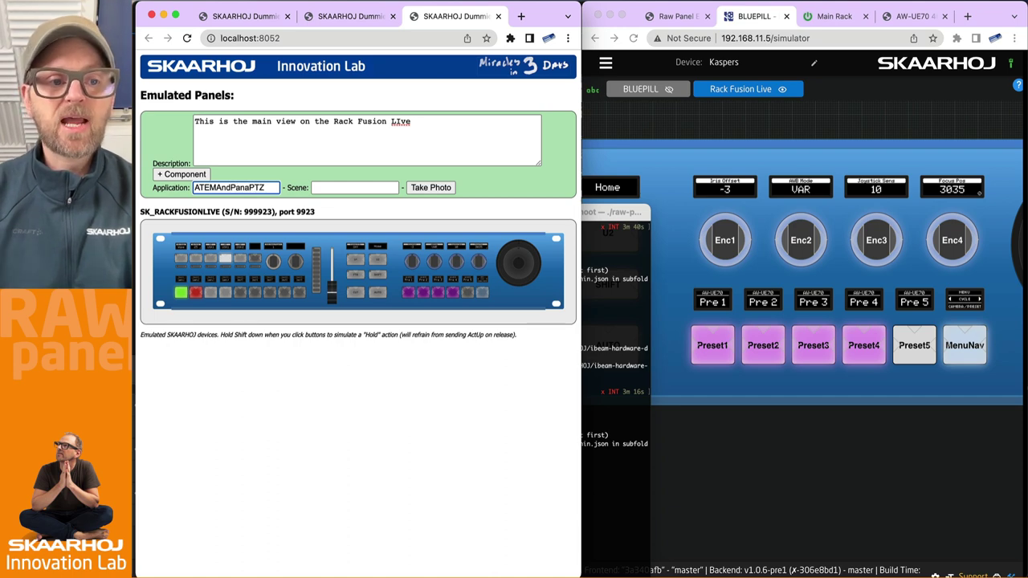
key(super+a)
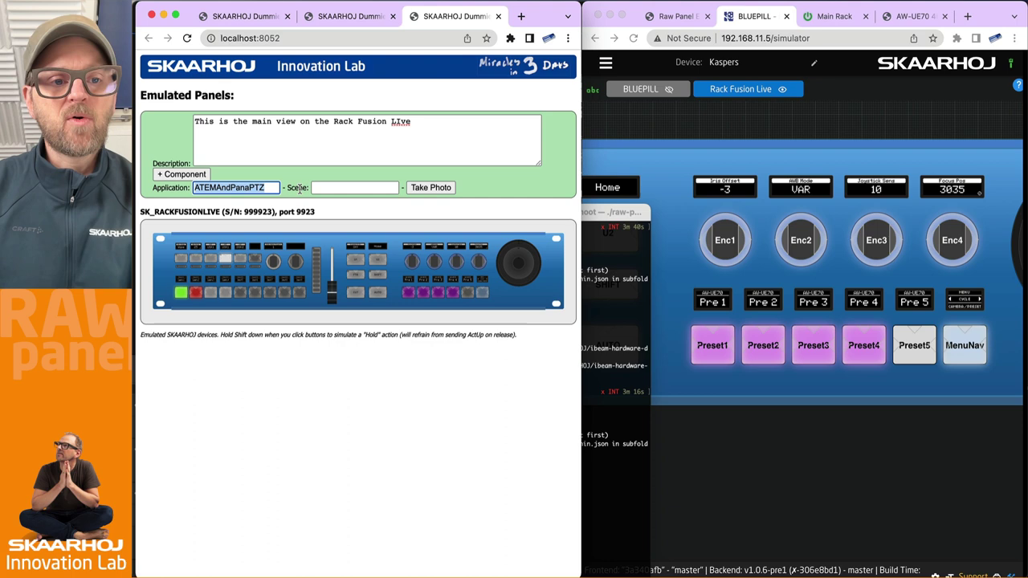
click(338, 186)
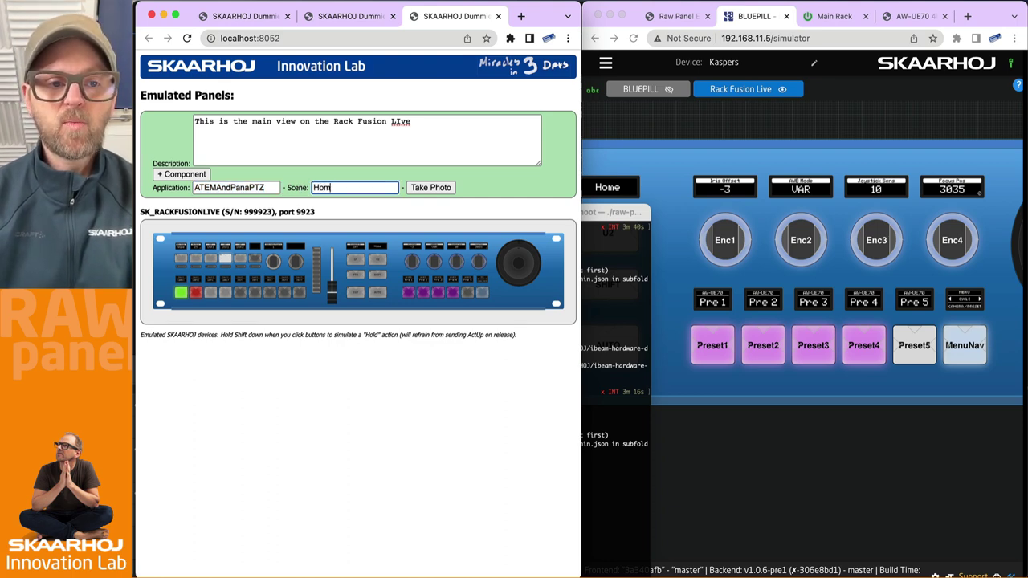
key(BackSpace)
key(BackSpace)
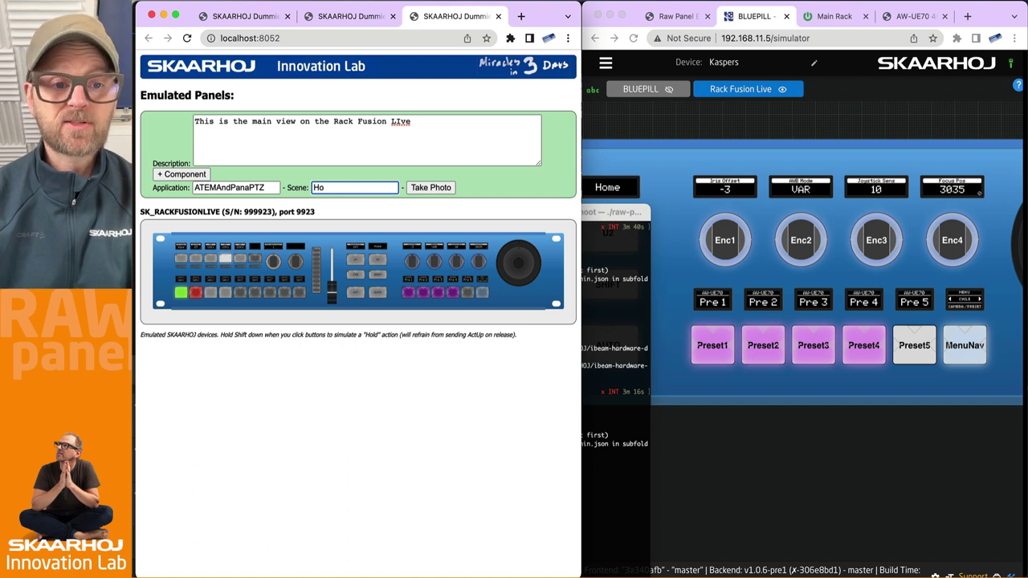
text(Preset)
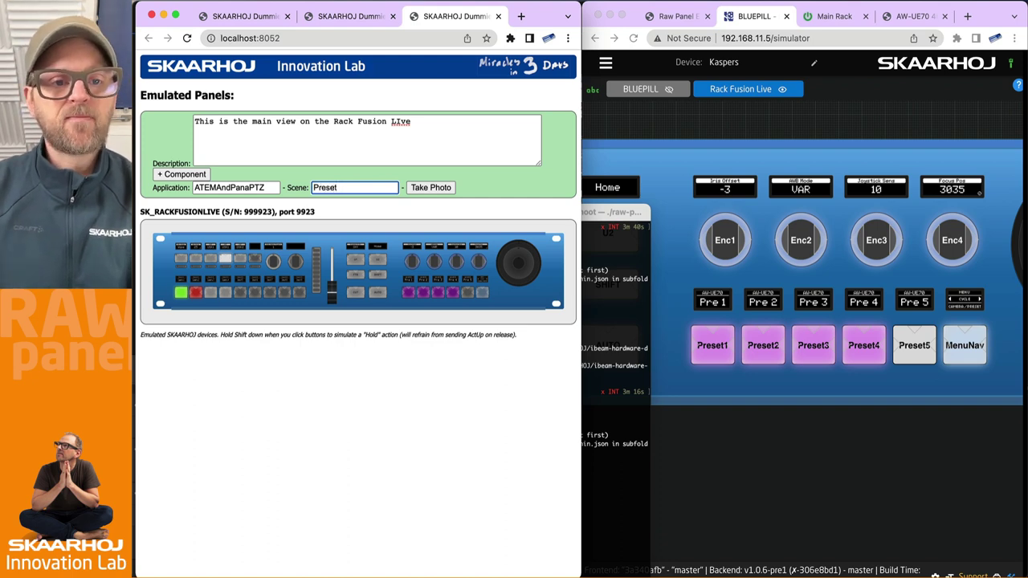
click(430, 189)
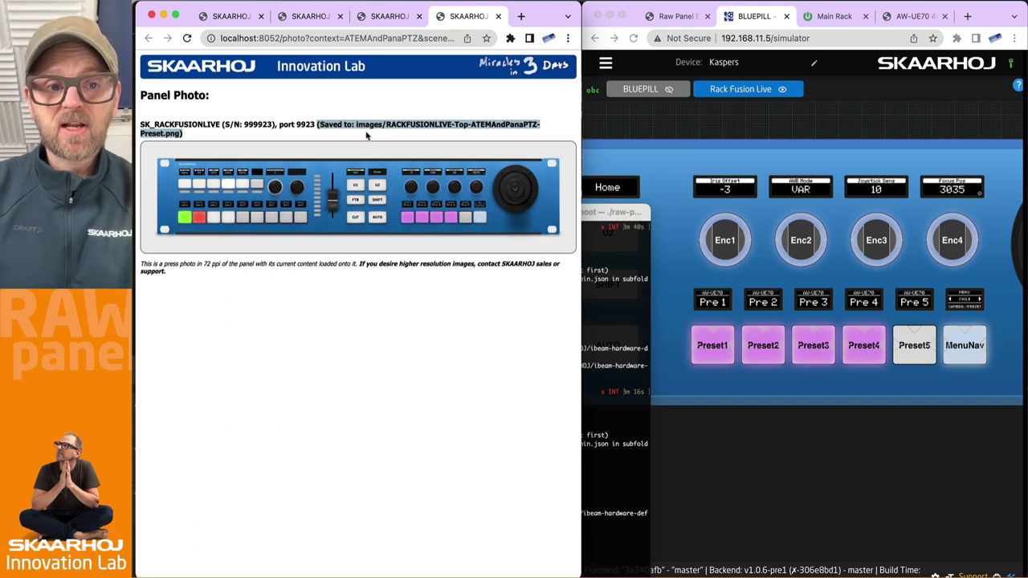
Step: Switch to Finder, delete the images folder inside Raw Panel Dummies, and move the window aside to return to the photo page
key(super+Tab)
key(super+Tab)
key(super+Tab)
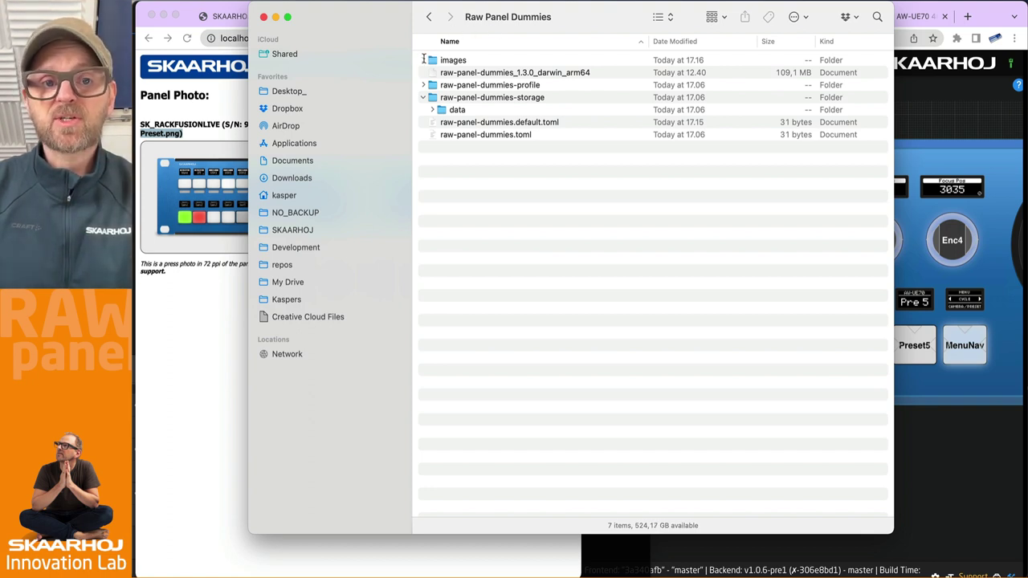
click(449, 60)
key(super+BackSpace)
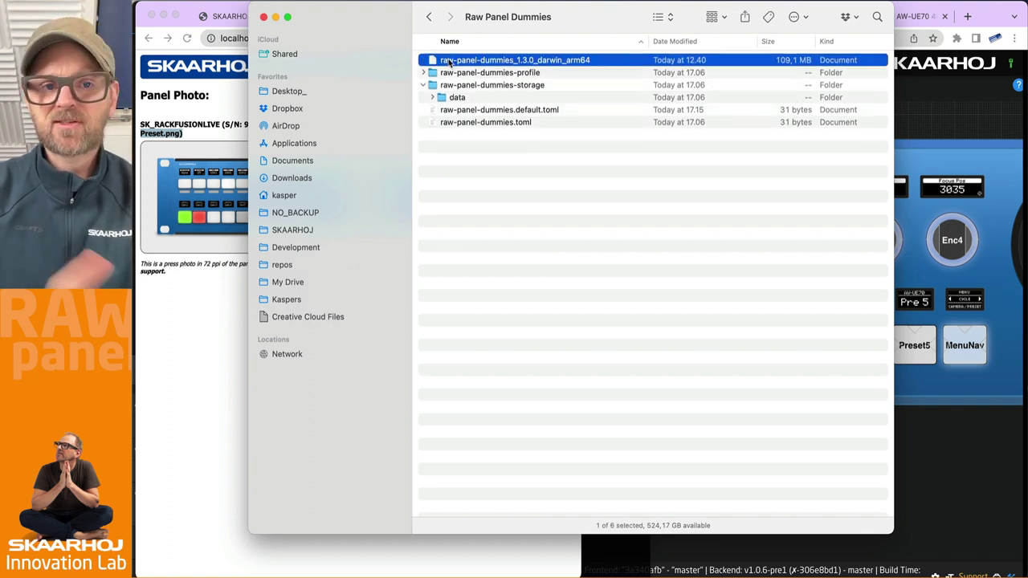
drag(350, 12, 598, 68)
click(380, 320)
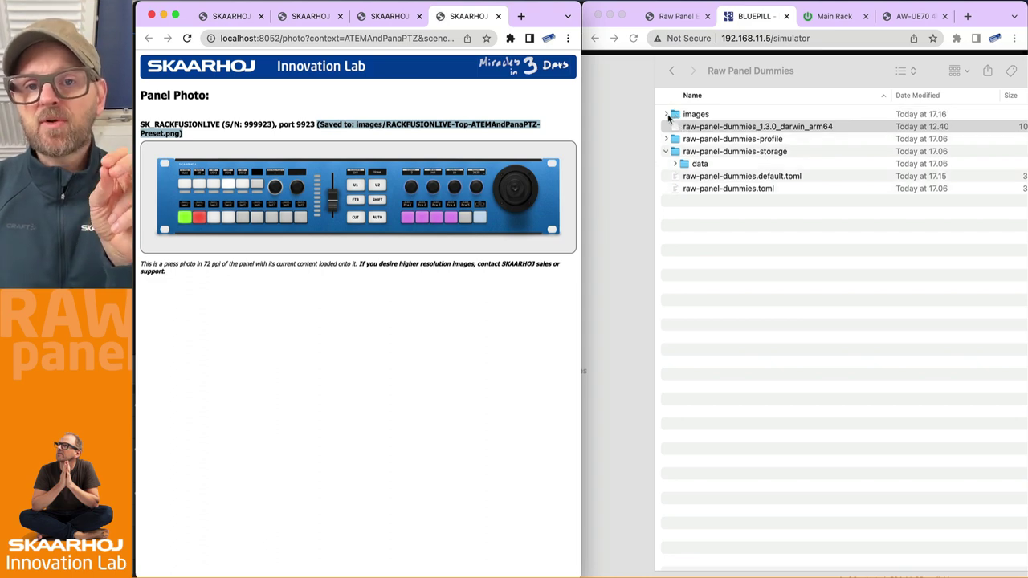
Step: Expand the images folder in Finder and preview RACKFUSIONLIVE-Top-ATEMAndPanaPTZ-Preset.jpg
click(666, 116)
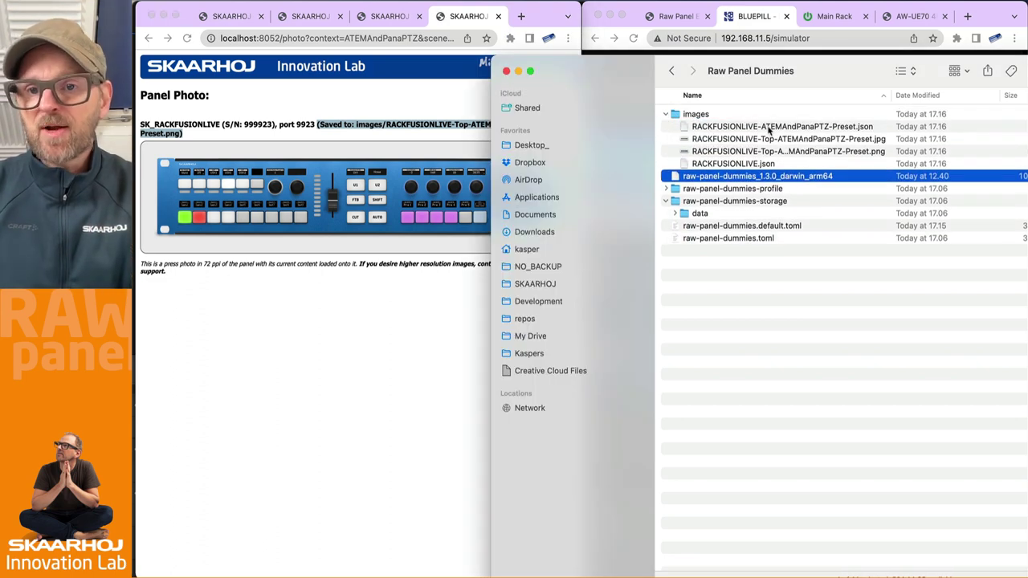
click(776, 127)
click(804, 141)
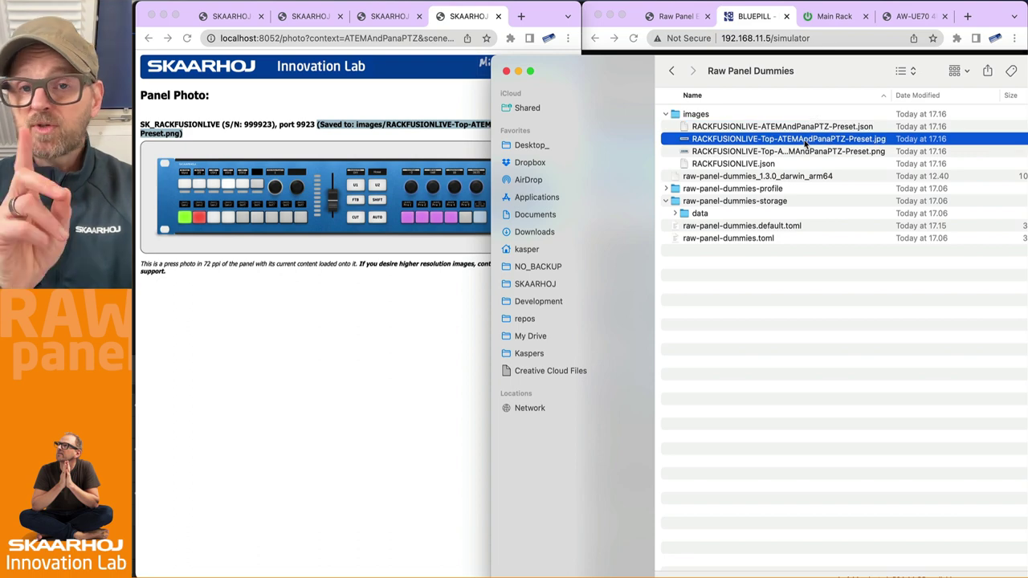
key(space)
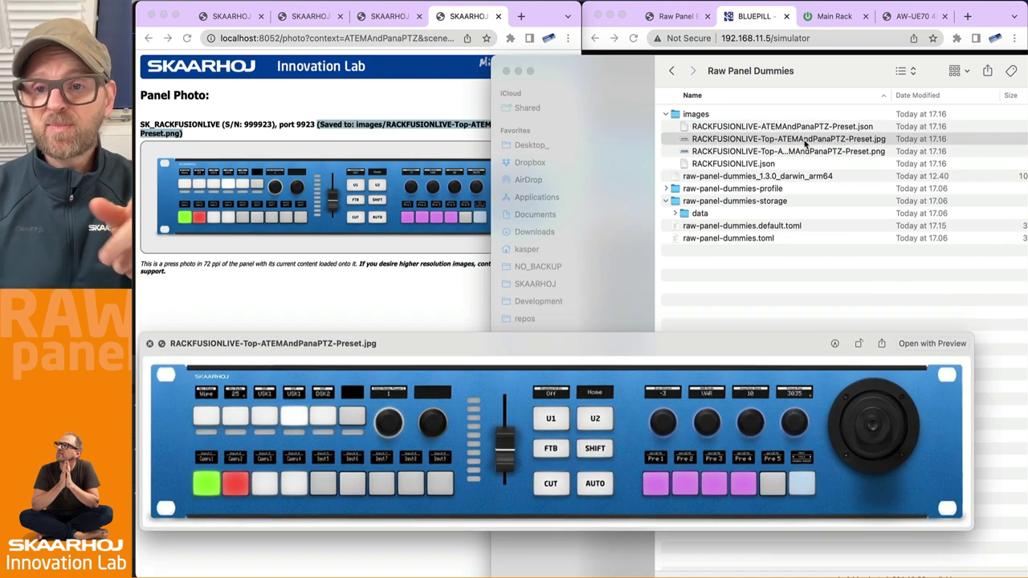
Step: Compare the PNG and JPG versions of the Preset panel photo in the file preview, and close the preview
key(Down)
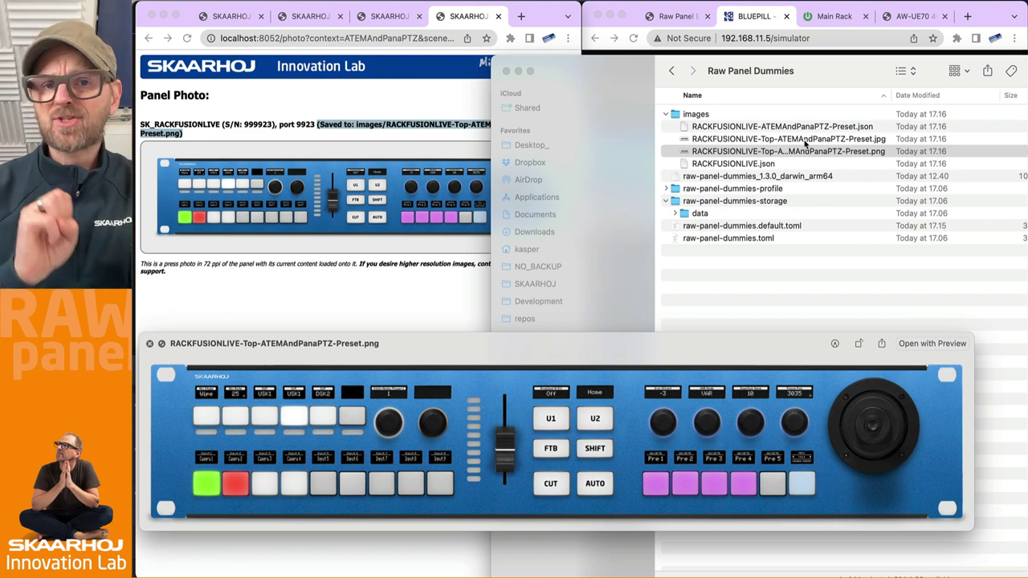
key(Up)
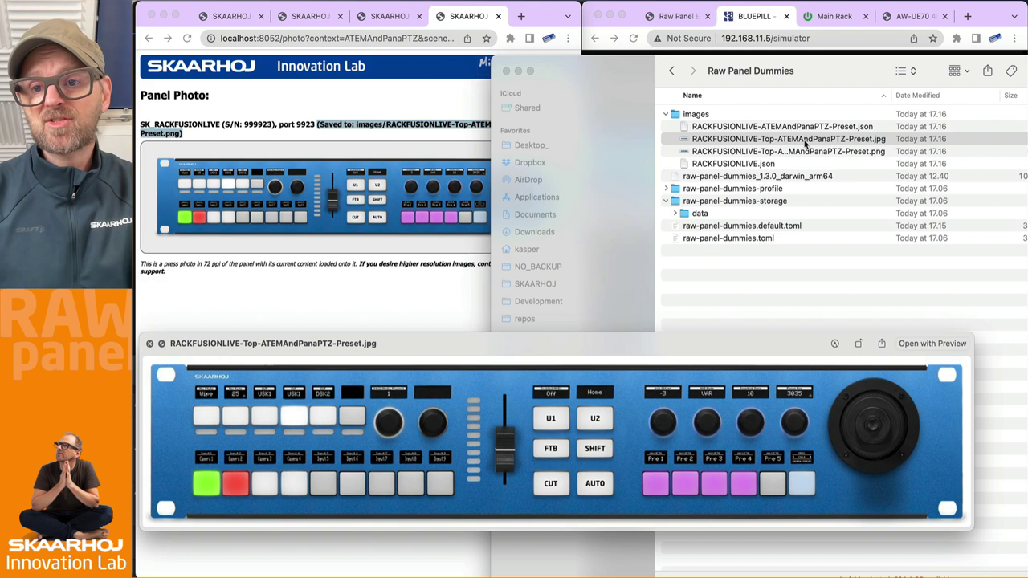
double_click(832, 76)
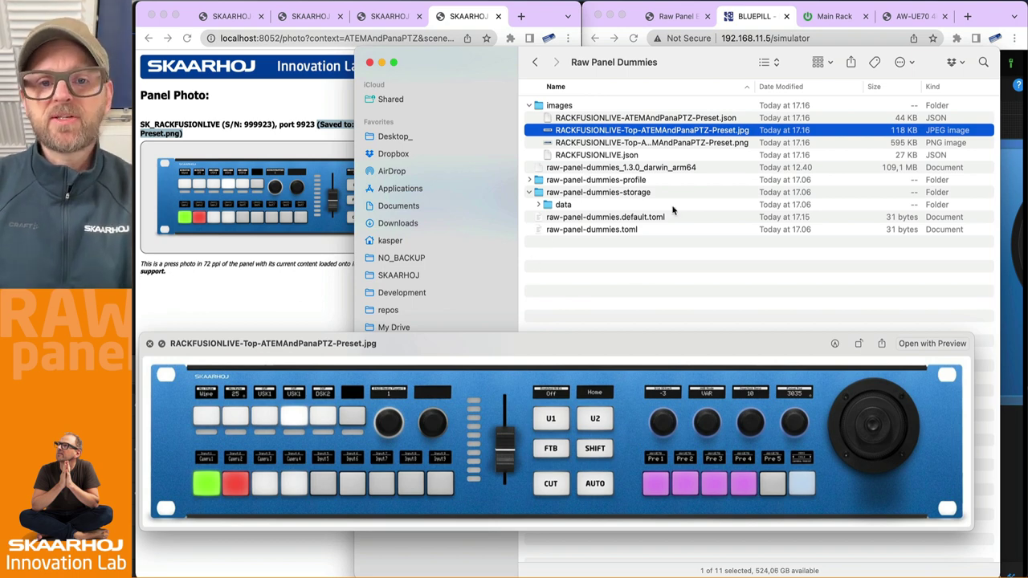
click(639, 143)
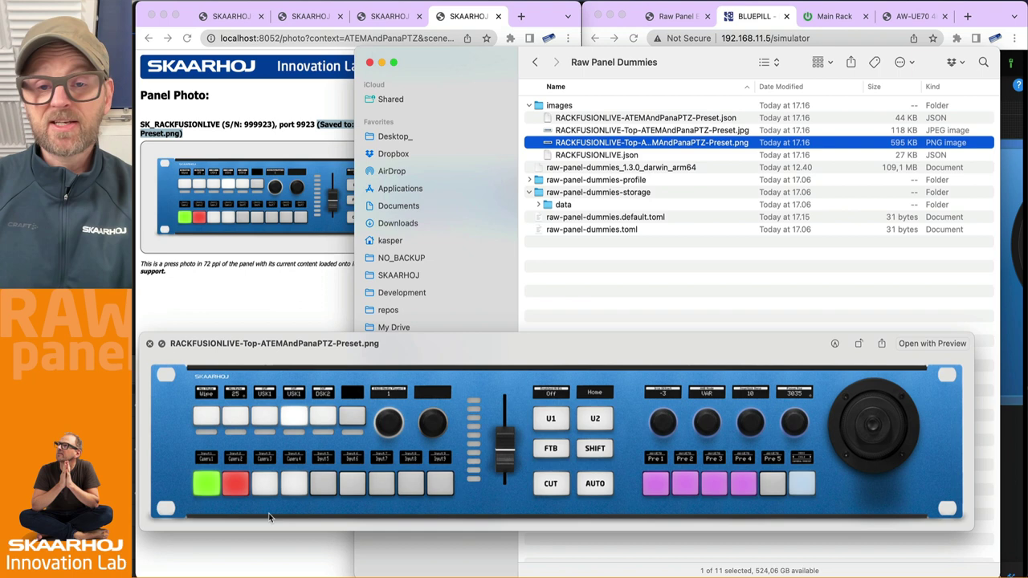
key(space)
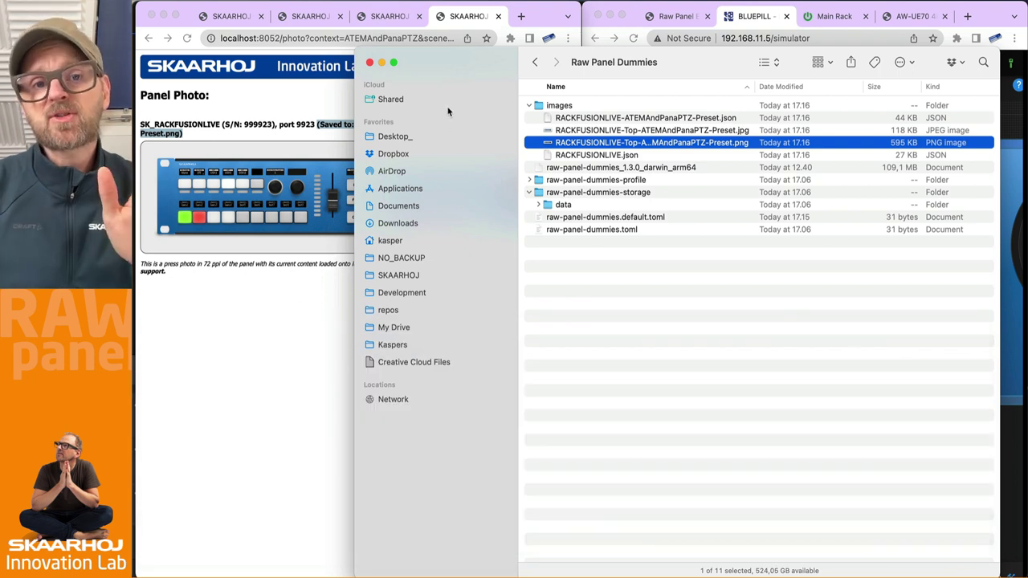
Step: Preview RACKFUSIONLIVE-ATEMAndPanaPTZ-Preset.json, examine the saved description, component descriptions and hardware states, and close the preview
click(668, 119)
key(space)
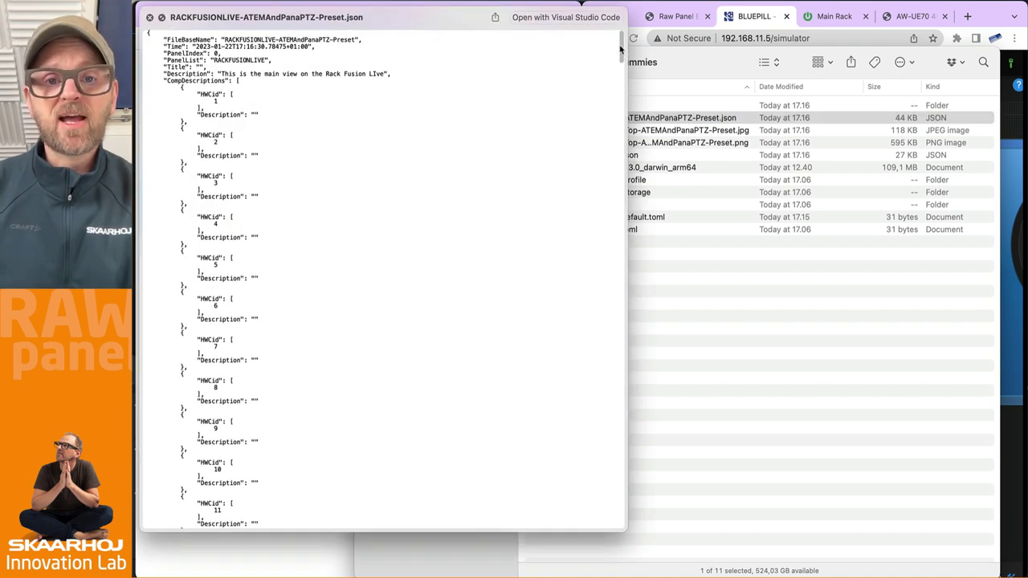
scroll(620, 48, down, 1)
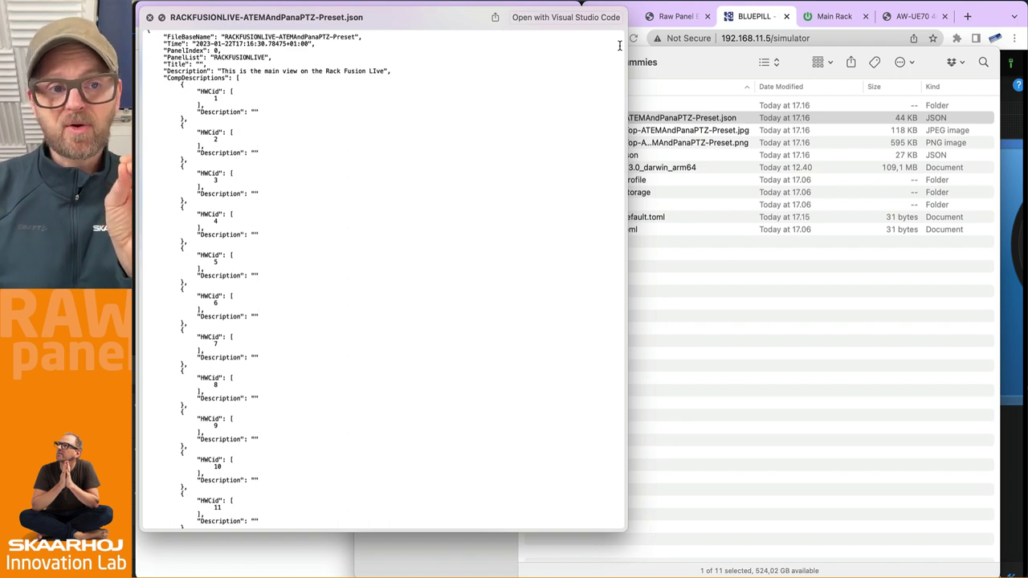
scroll(620, 46, up, 1)
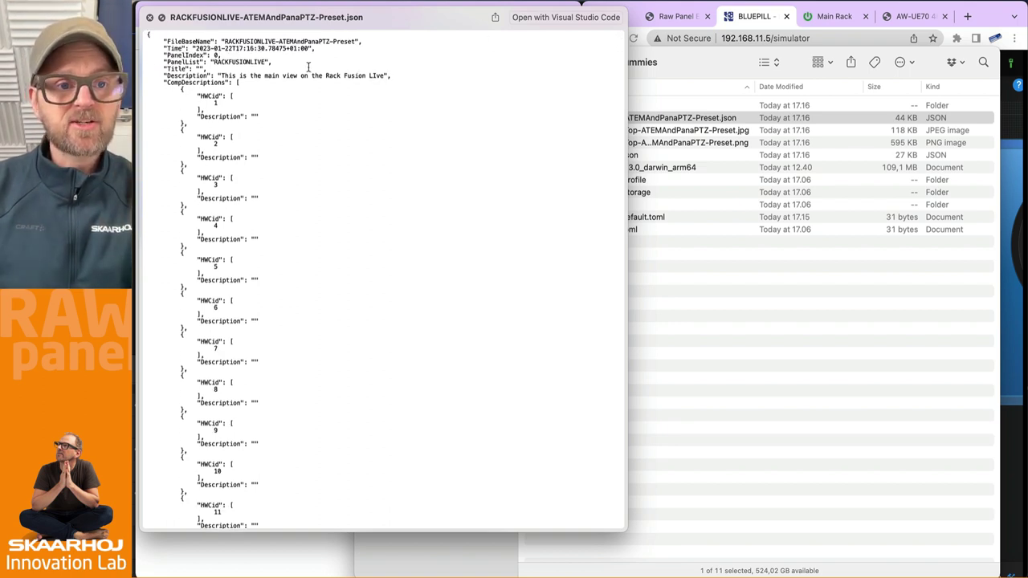
drag(233, 75, 385, 76)
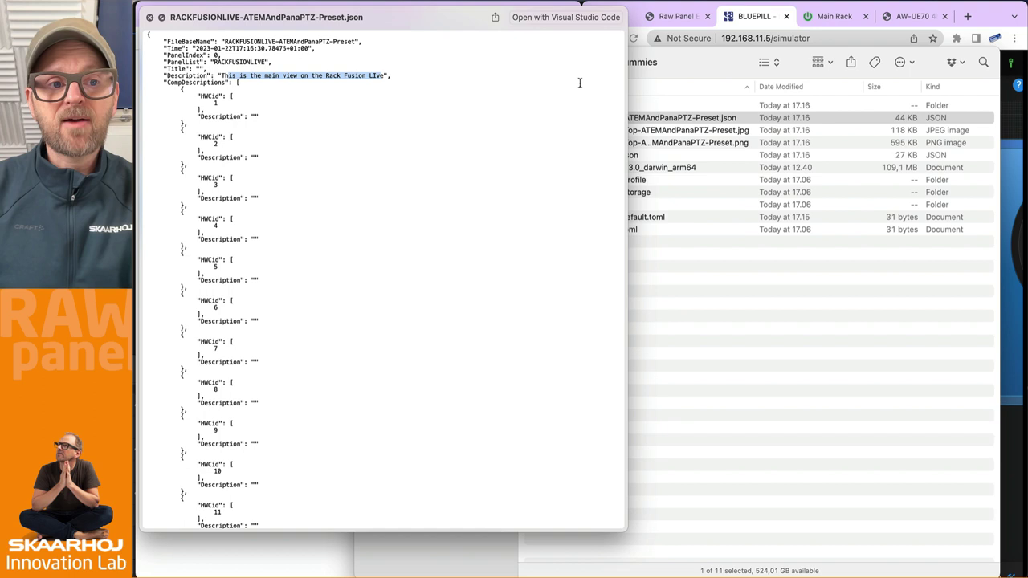
scroll(303, 310, down, 3)
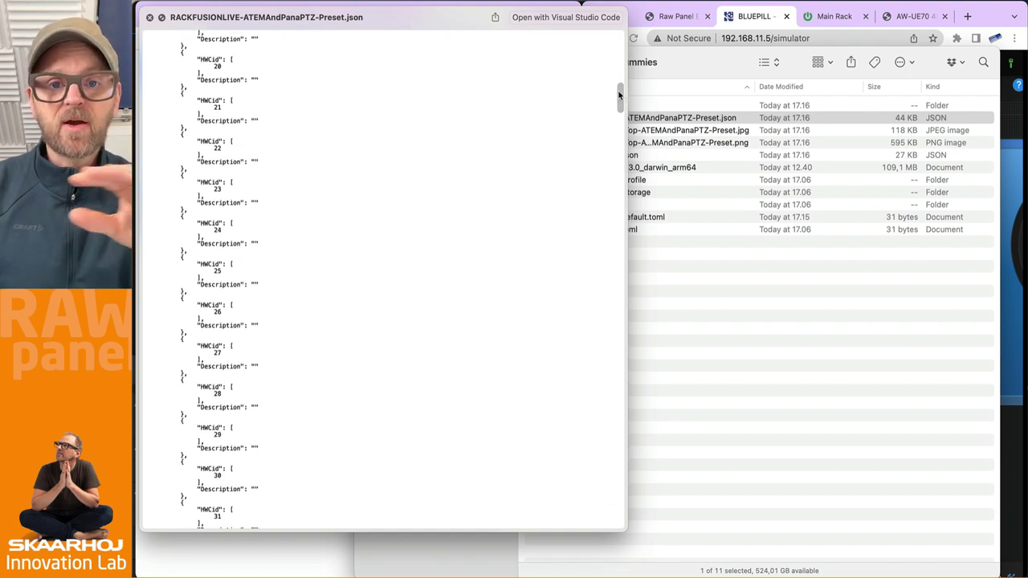
drag(620, 97, 620, 157)
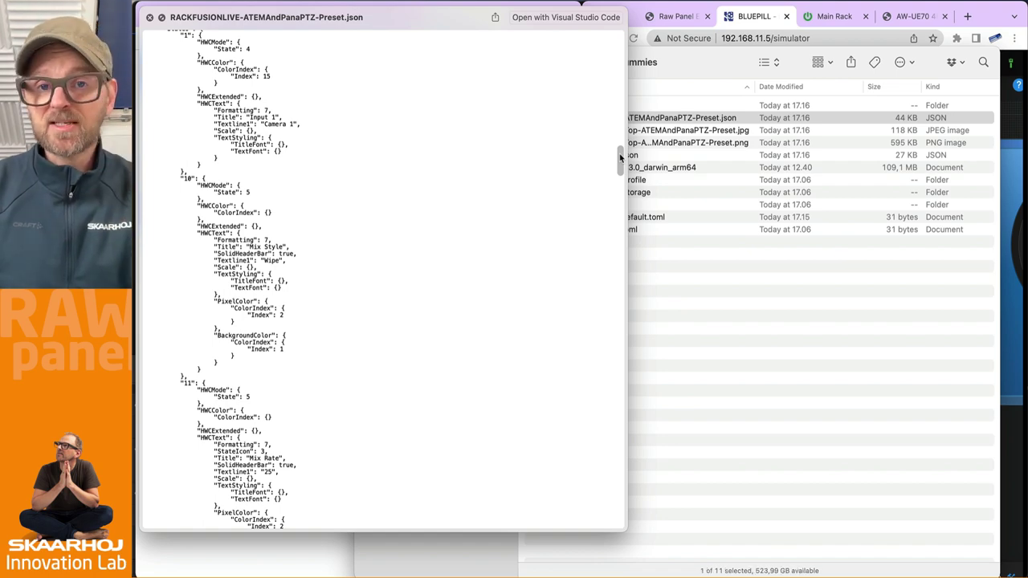
drag(620, 158, 630, 286)
key(space)
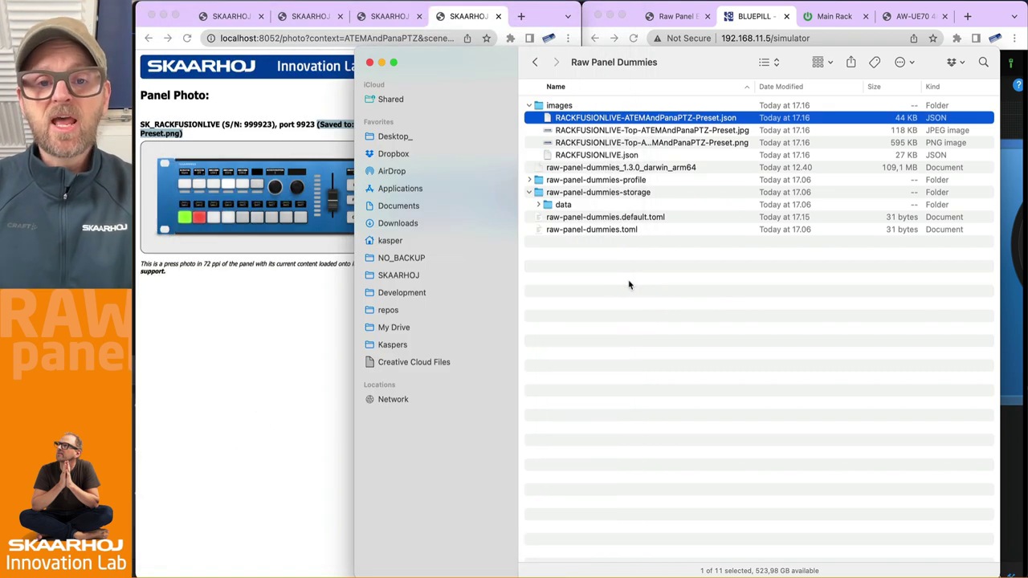
Step: On the Emulated Panels page, switch the panel's preset buttons to camera selection and cycle the encoder menu to the white balance controls
click(215, 361)
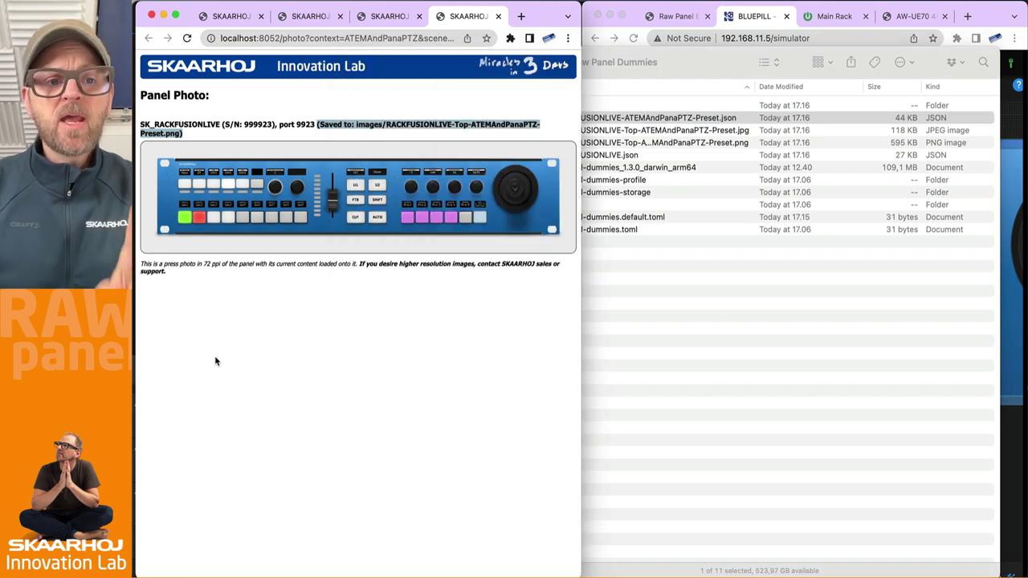
click(387, 18)
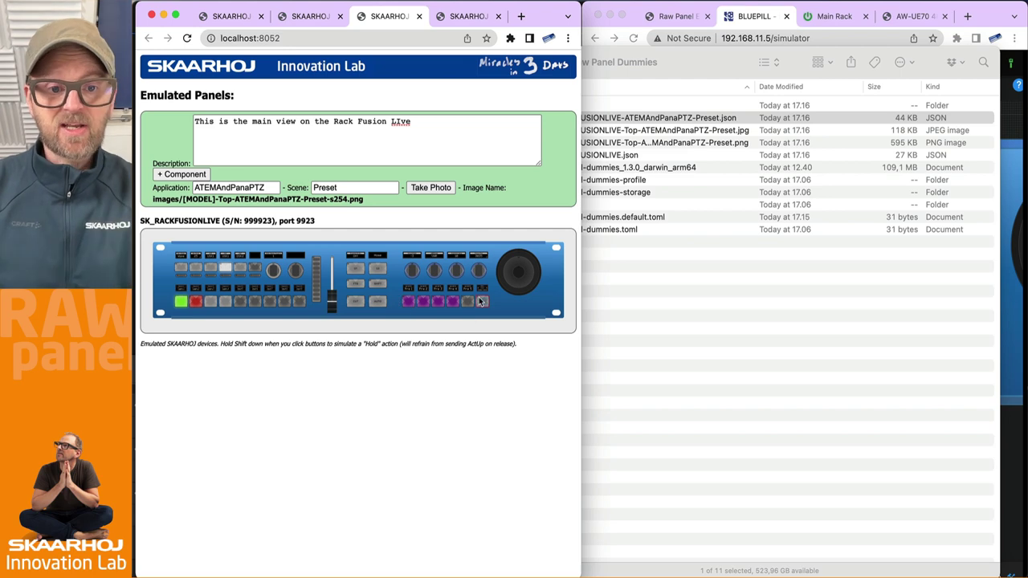
scroll(480, 301, up, 5)
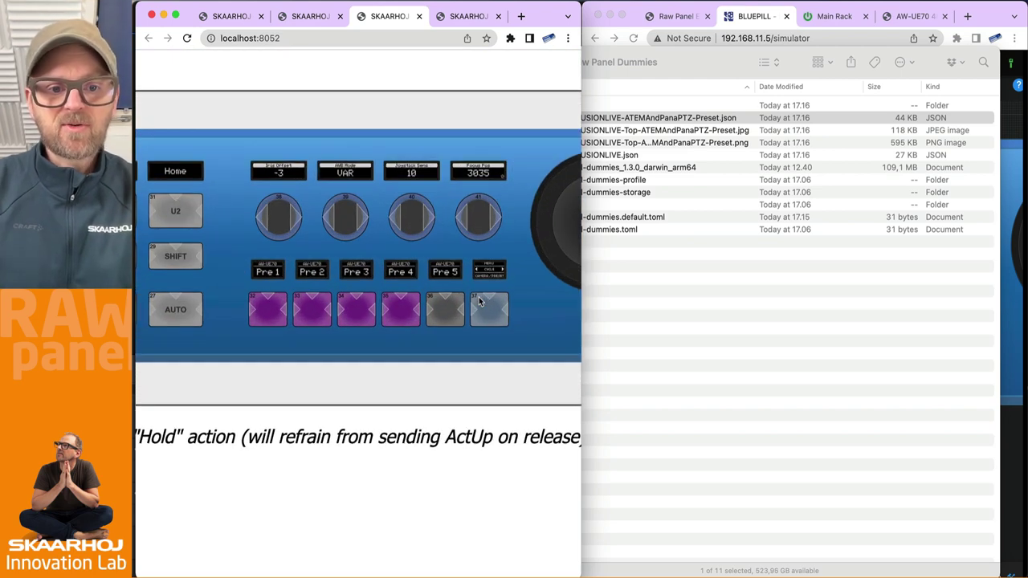
click(258, 322)
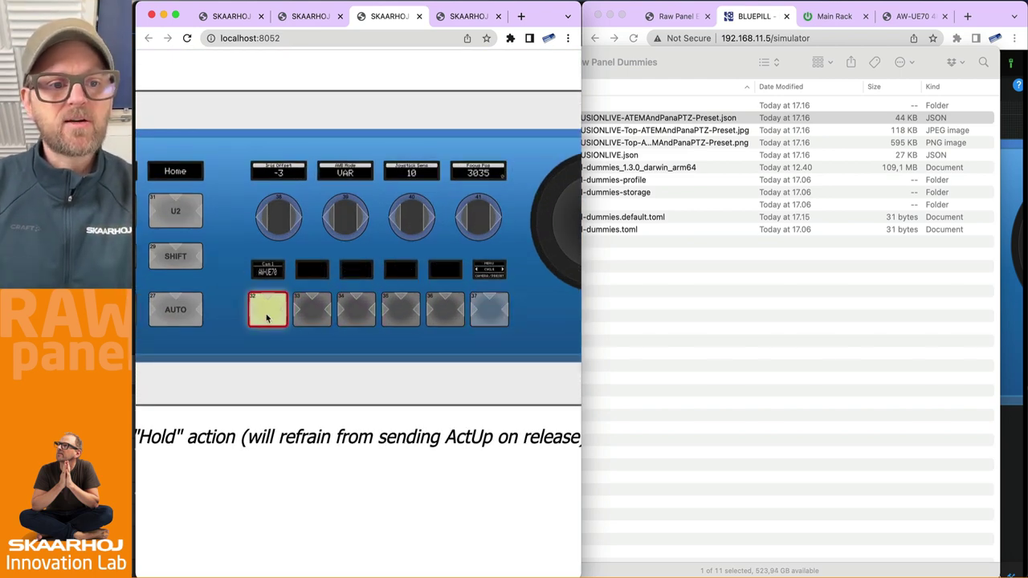
click(492, 299)
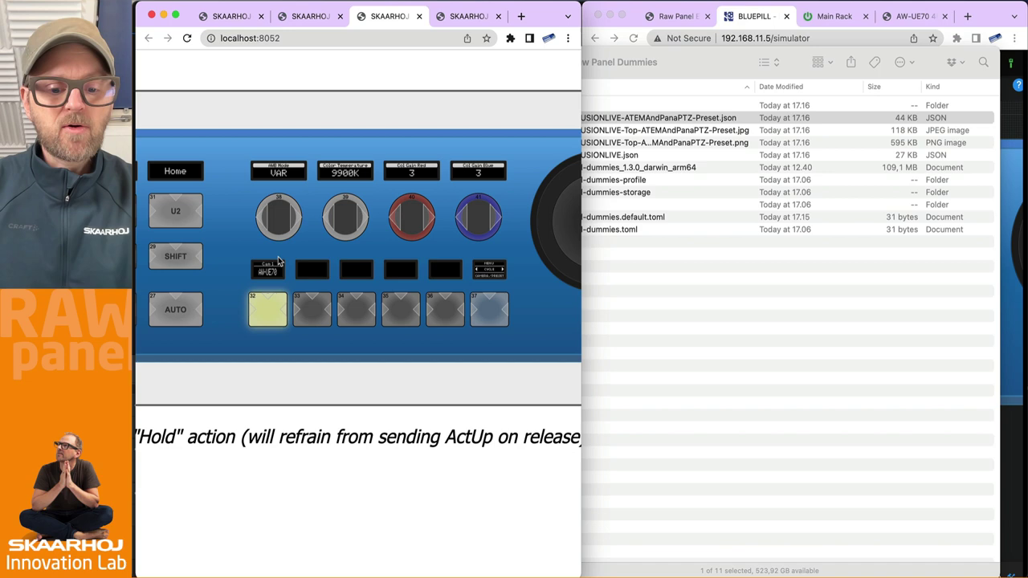
key(super+0)
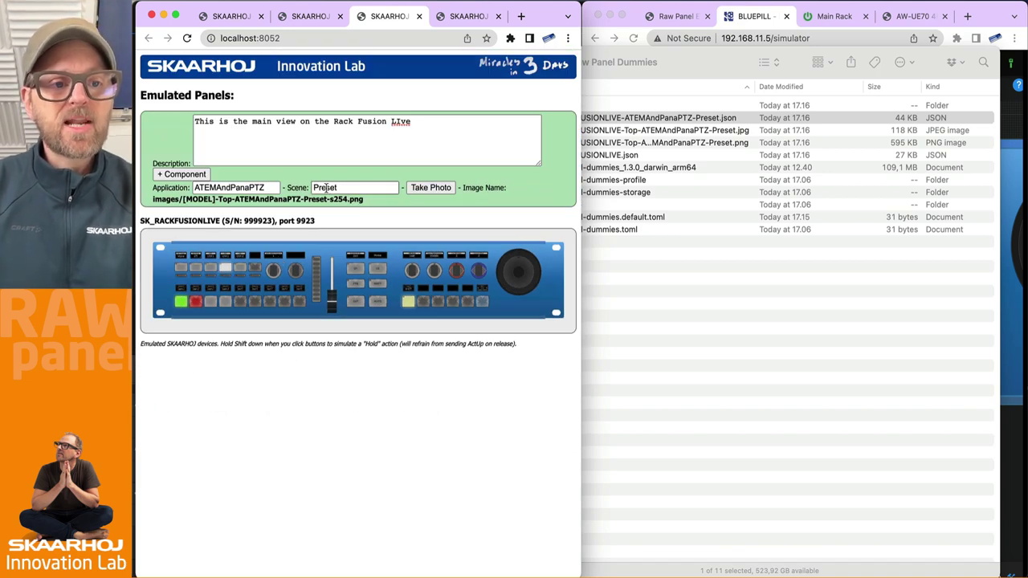
Step: Keep the application ATEMAndPanaPTZ, set the scene to WhiteBalance, and take the panel photo
double_click(246, 187)
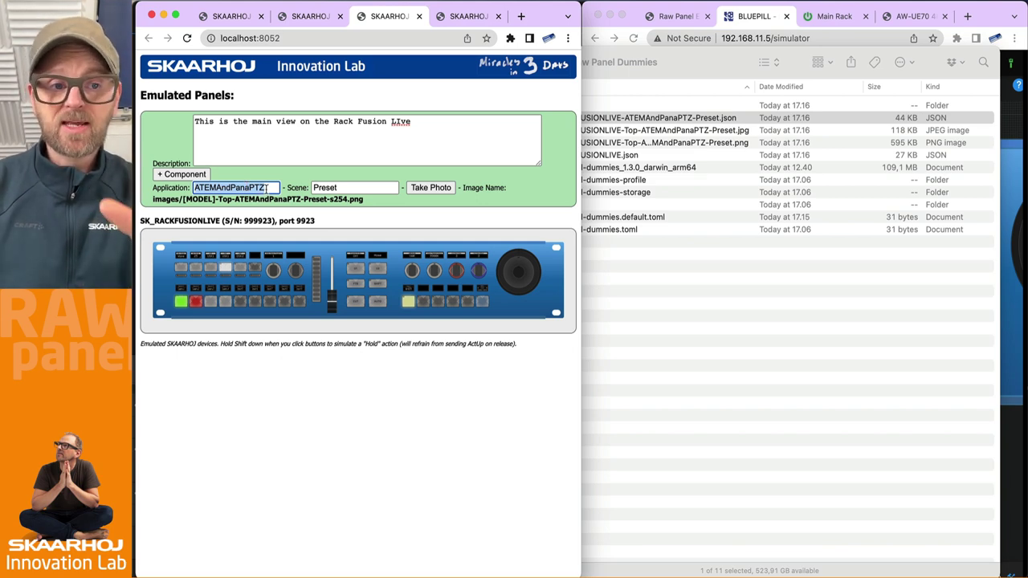
double_click(324, 187)
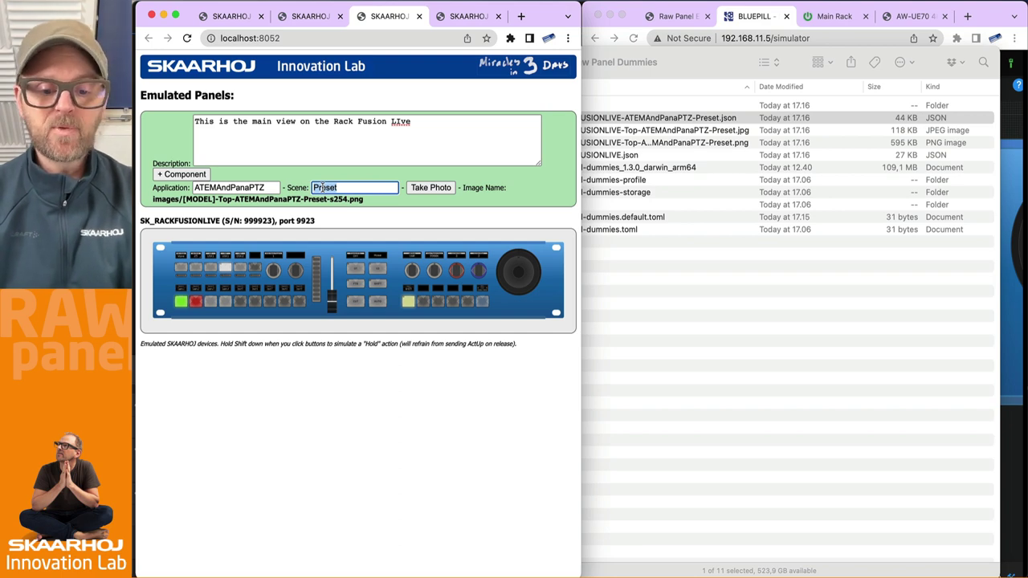
text(WhiteBal)
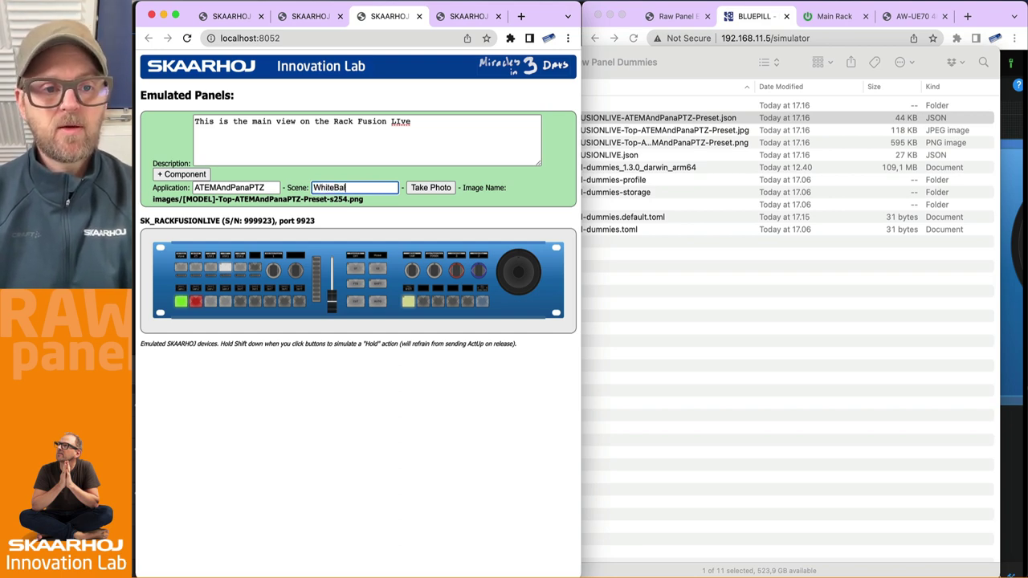
text(ance)
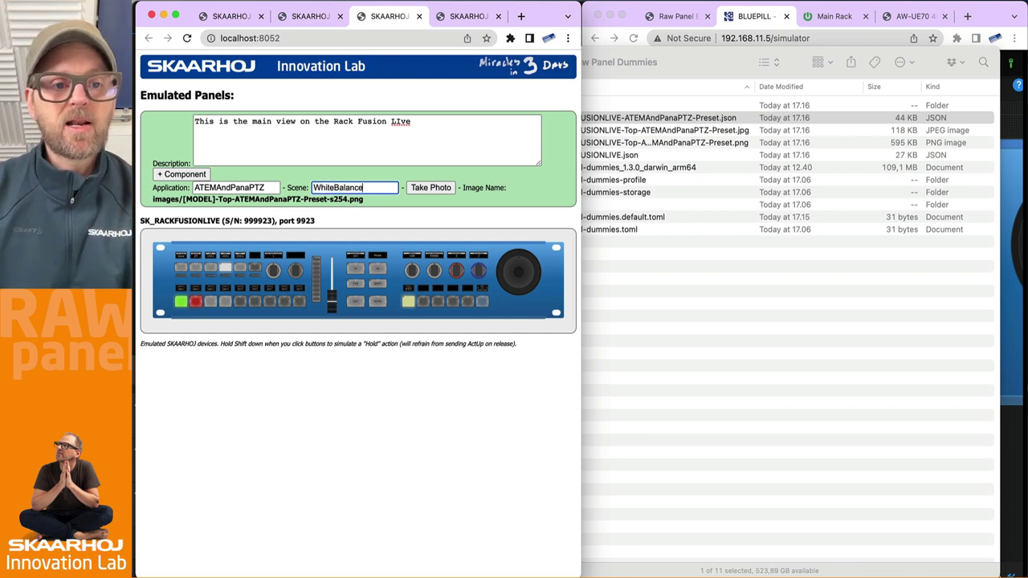
click(420, 188)
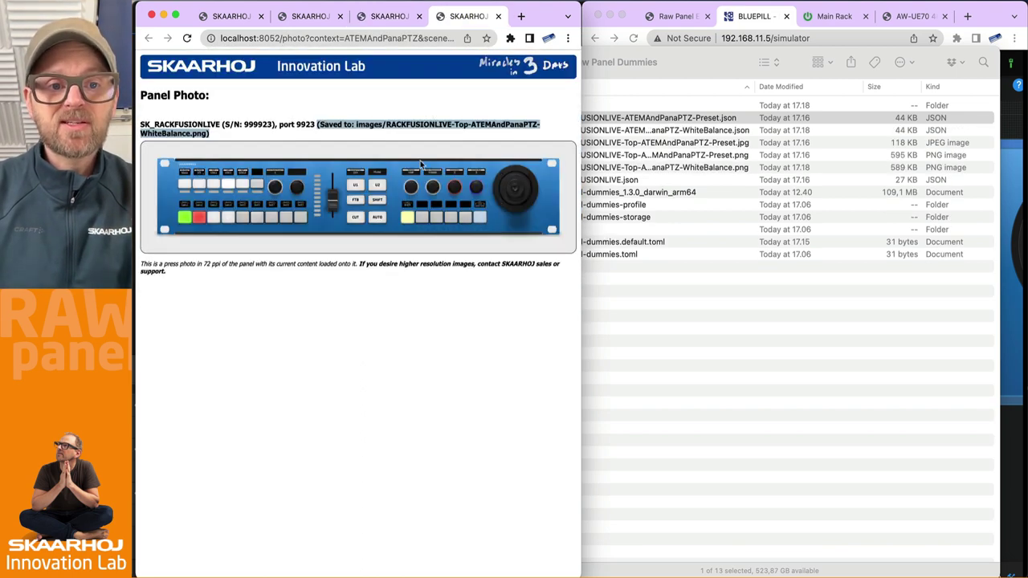
Step: Inspect the encoder displays and lit buttons in the WhiteBalance photo, and bring Finder forward to view the files in the images folder
scroll(420, 164, up, 5)
scroll(420, 163, right, 5)
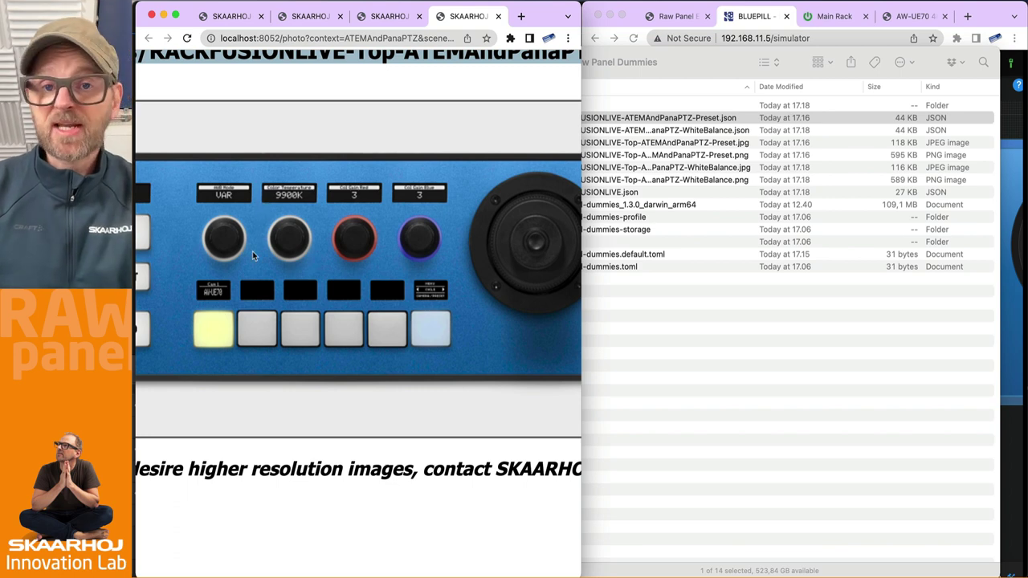
scroll(279, 247, down, 3)
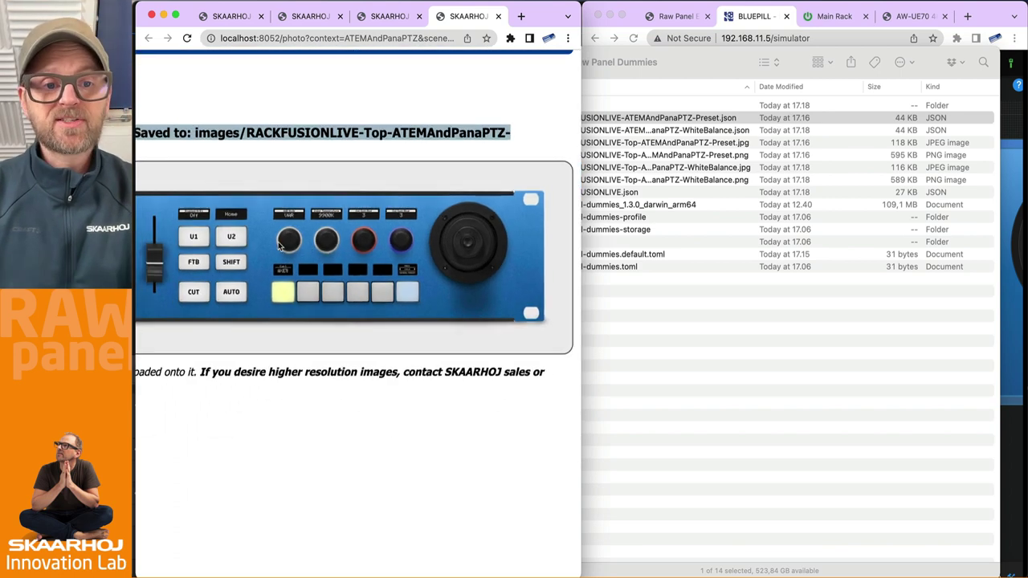
scroll(247, 341, down, 3)
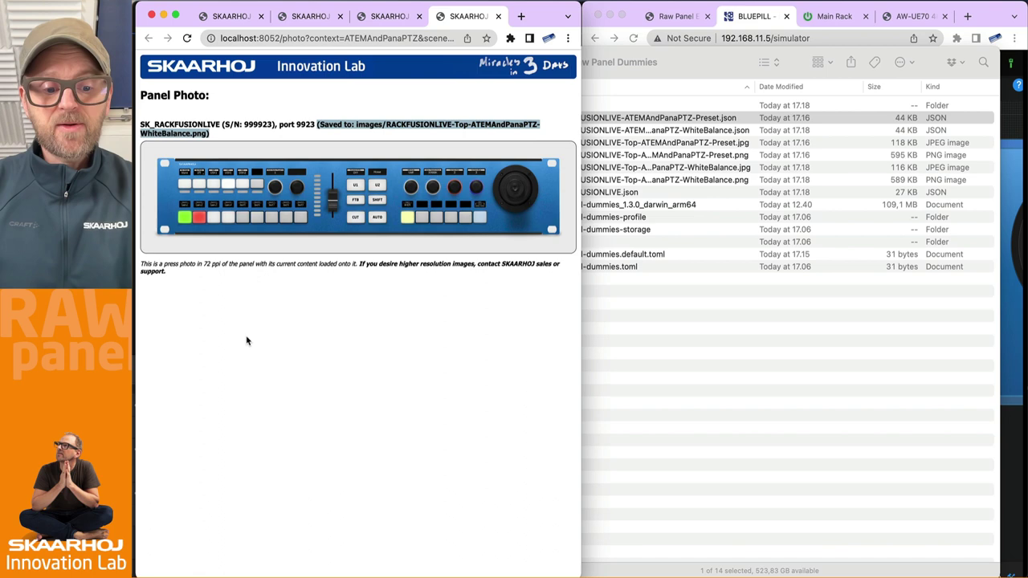
click(762, 381)
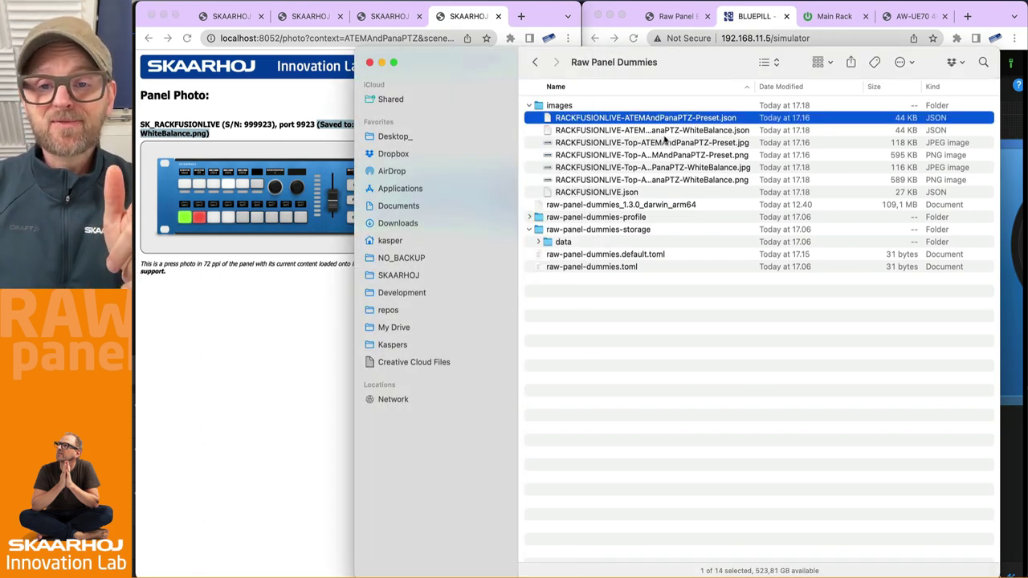
Step: In Reactor's home view, remove the Rack Fusion Live panel together with its configuration, and start adding a panel to New Group
double_click(761, 18)
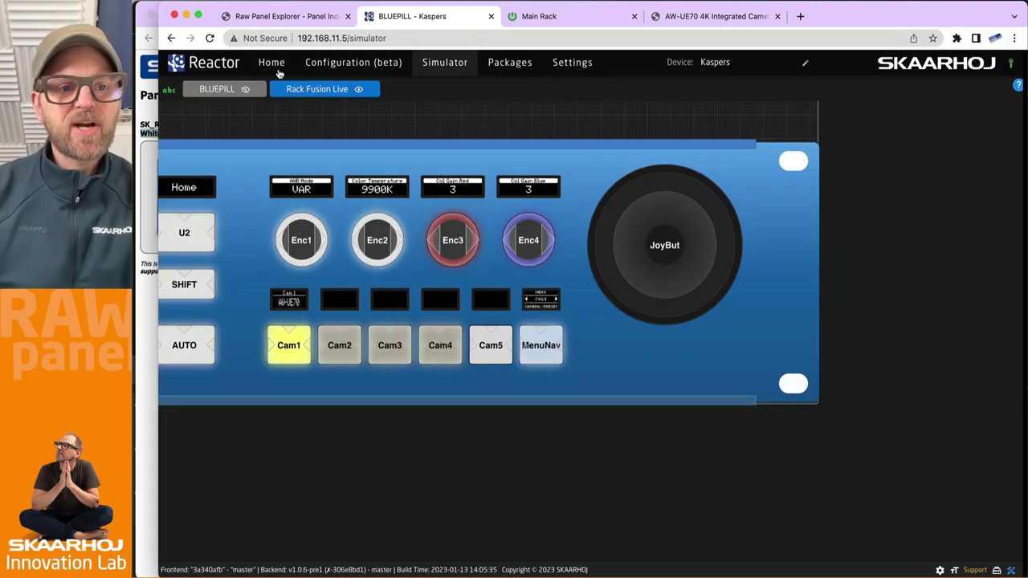
click(273, 64)
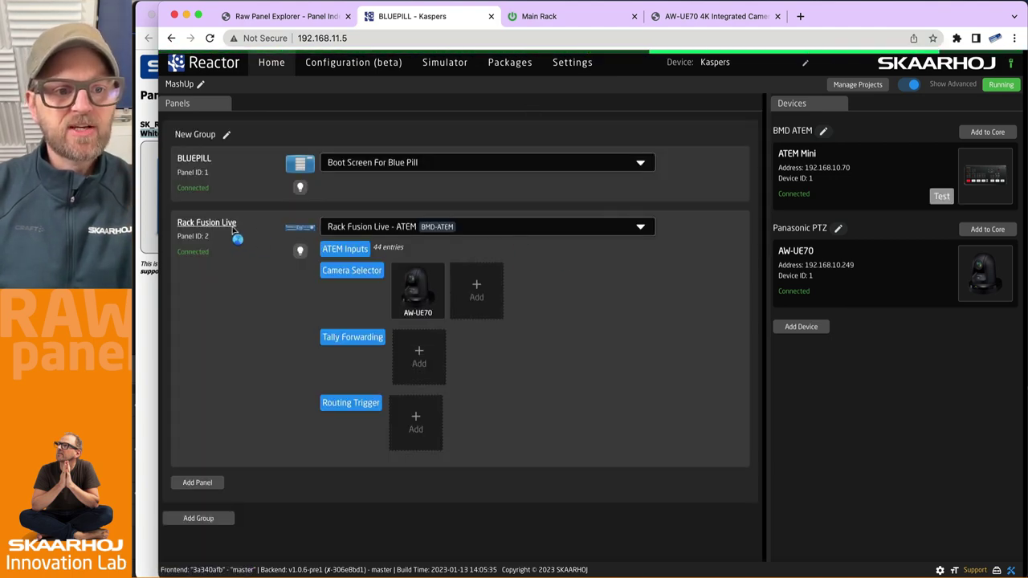
click(207, 223)
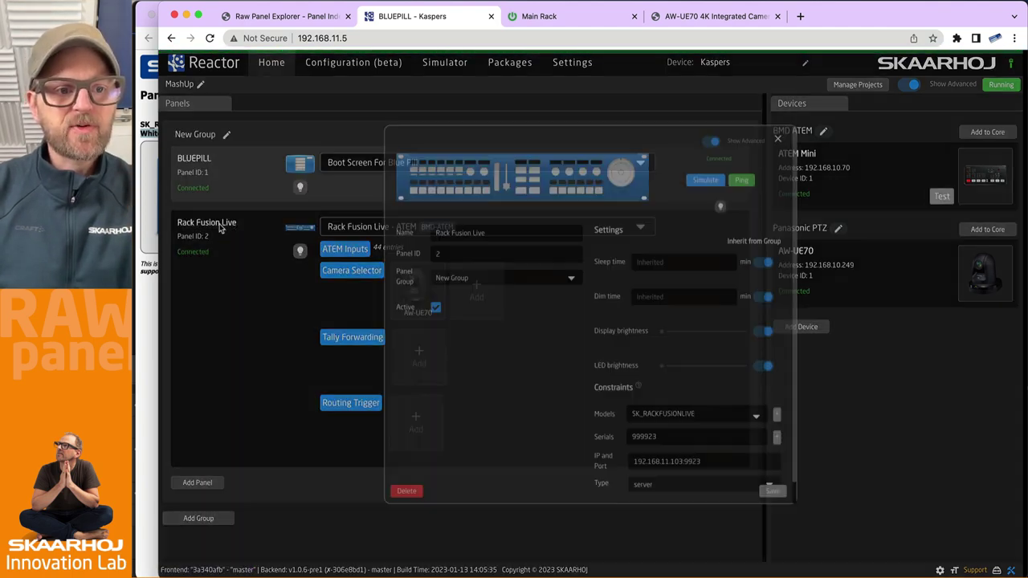
right_click(231, 229)
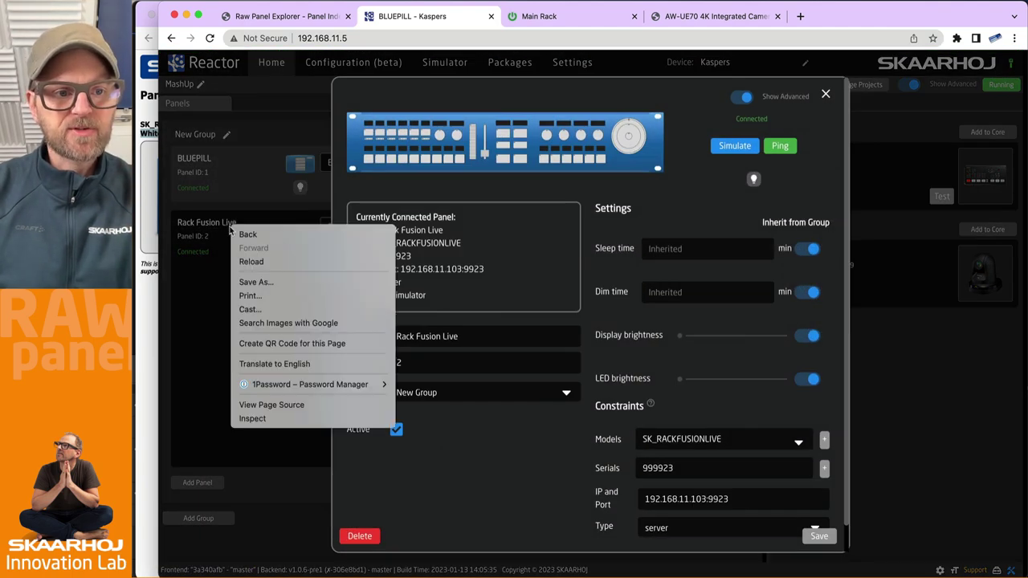
click(827, 95)
click(827, 95)
right_click(199, 230)
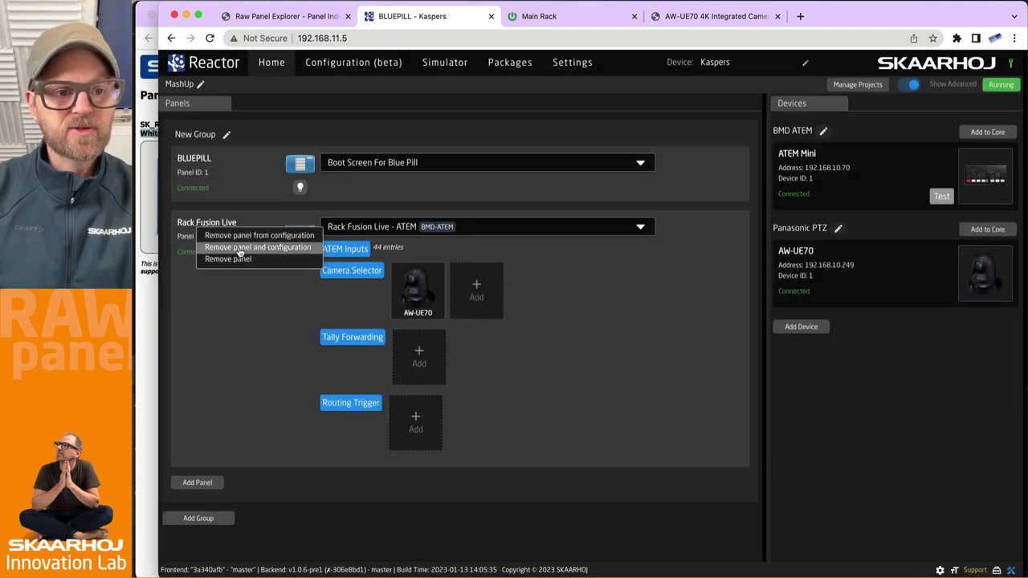
click(239, 251)
click(206, 221)
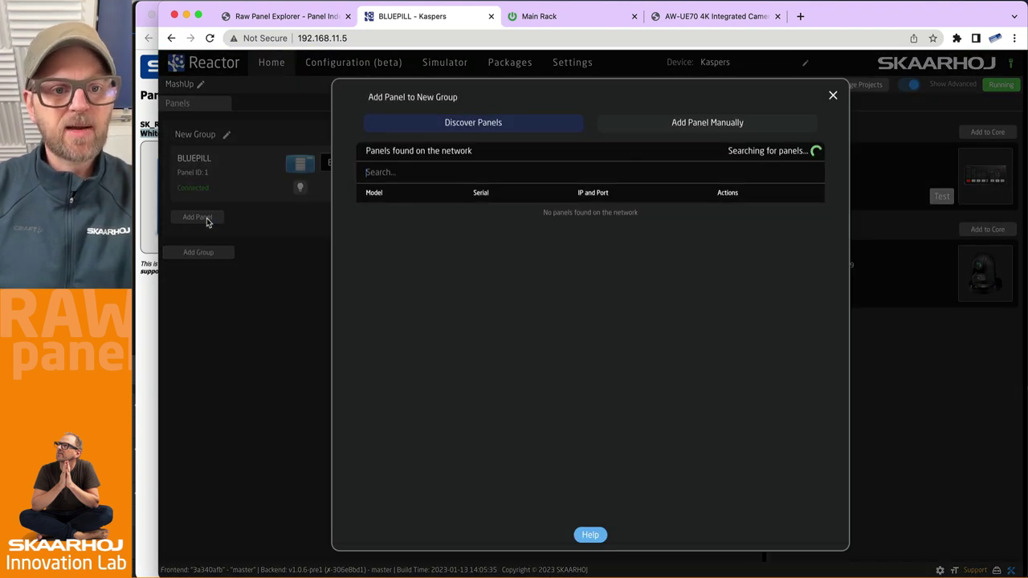
Step: Switch to Terminal, relaunch Raw Panel Dummies in photoshoot mode for panels MKT1,MK48,MK48, and check the emulated panels page
key(super+Tab)
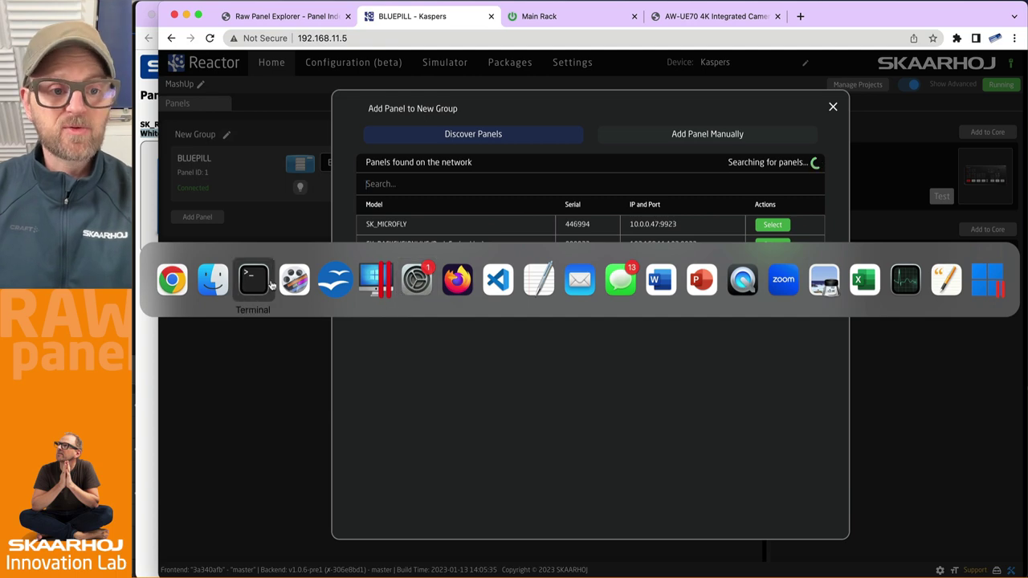
click(270, 285)
key(Up)
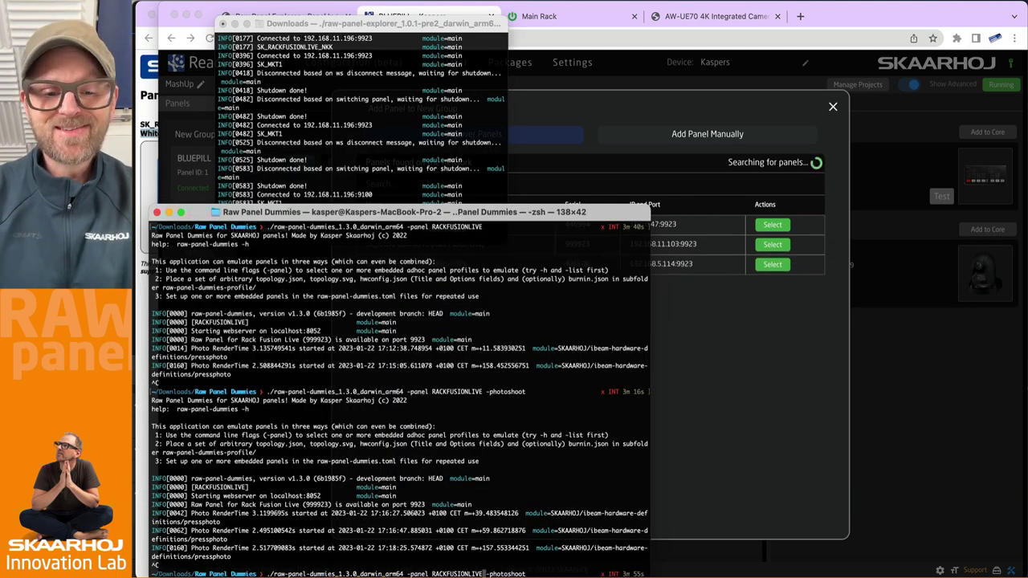
key(BackSpace)
key(BackSpace)
key(BackSpace)
key(BackSpace)
key(BackSpace)
key(BackSpace)
key(BackSpace)
key(BackSpace)
key(BackSpace)
key(BackSpace)
key(BackSpace)
key(BackSpace)
key(BackSpace)
key(BackSpace)
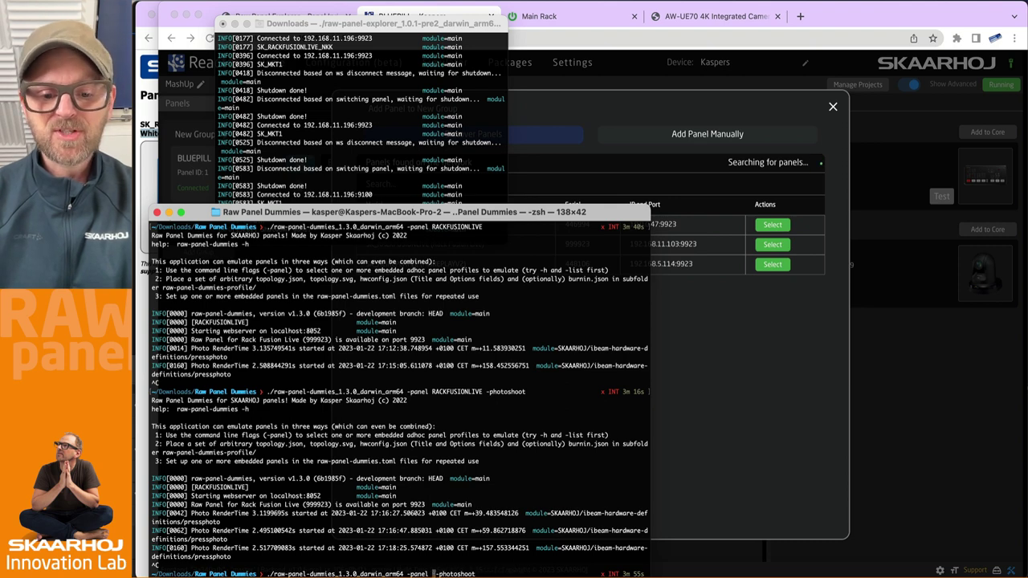
text(MKT15)
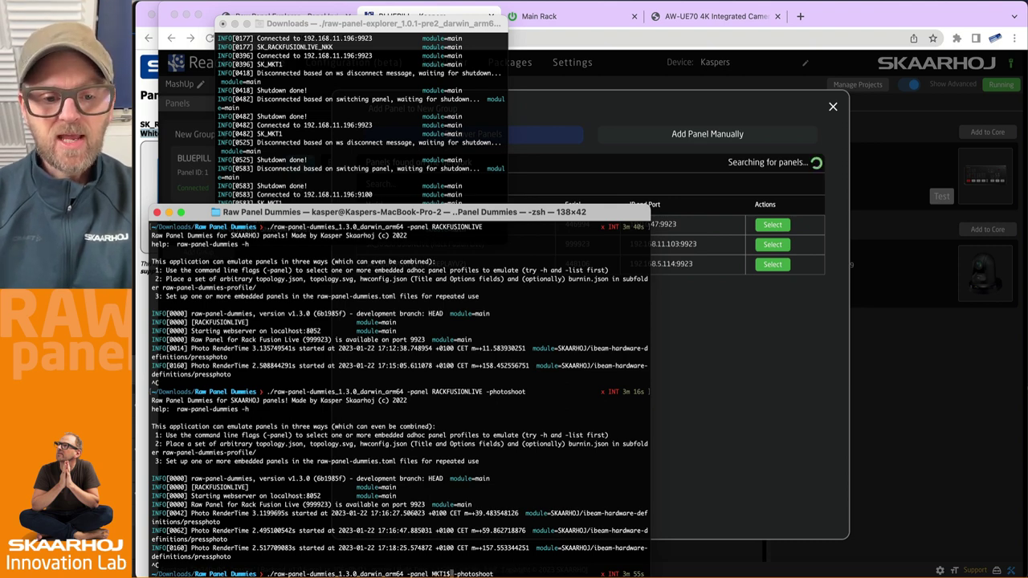
text(,MK48)
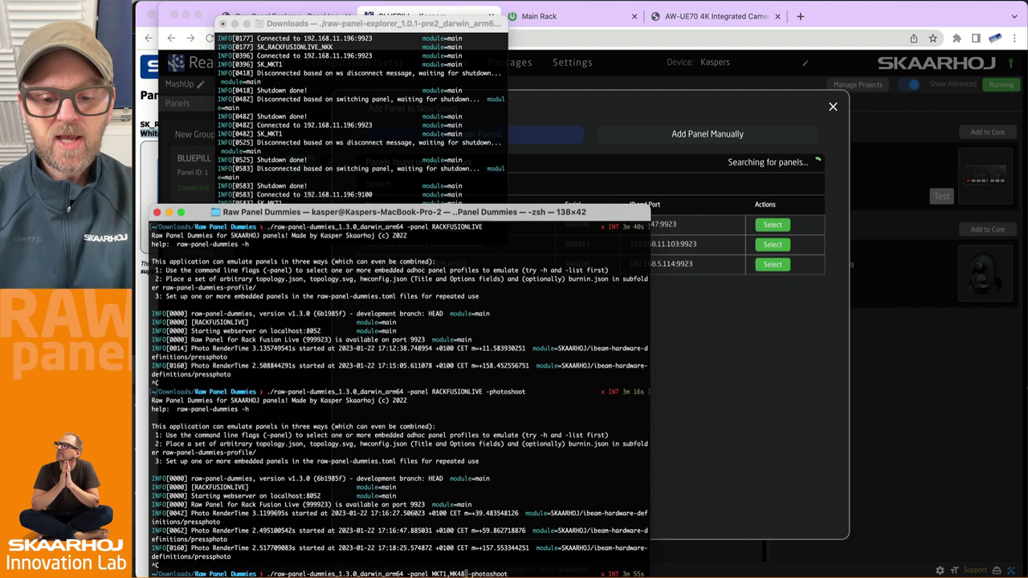
text(,MK48)
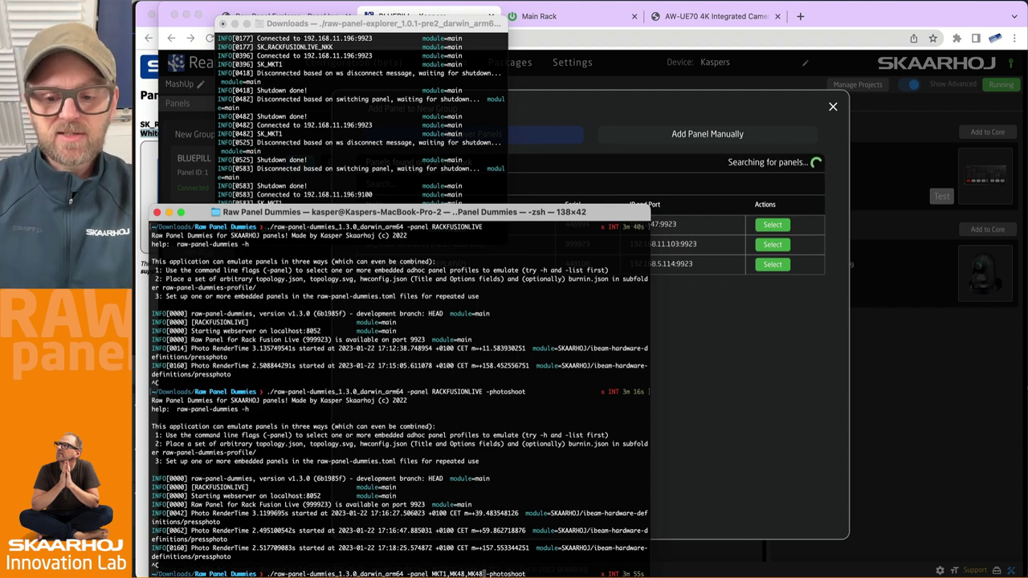
key(Return)
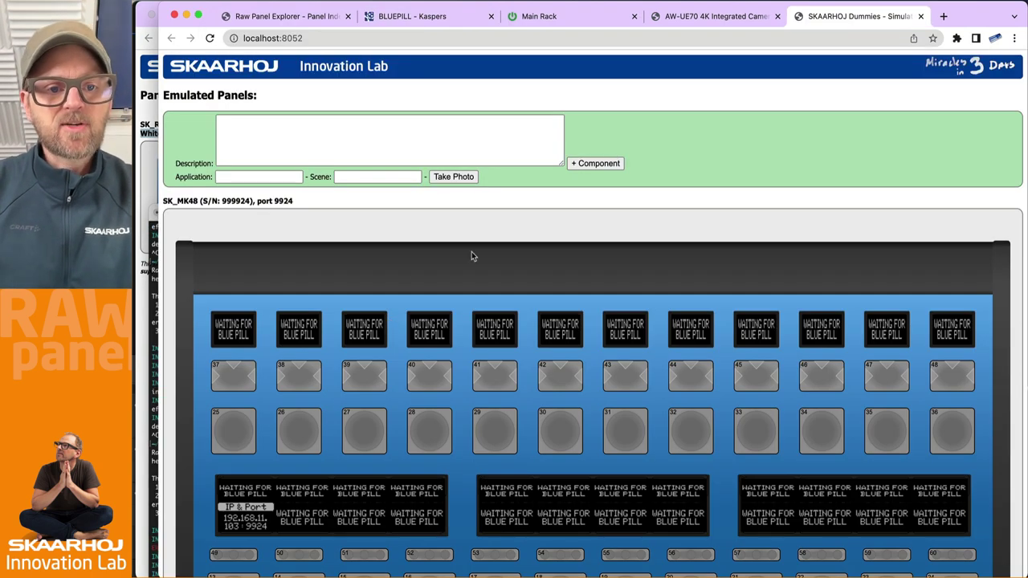
scroll(474, 241, down, 1)
scroll(691, 245, down, 4)
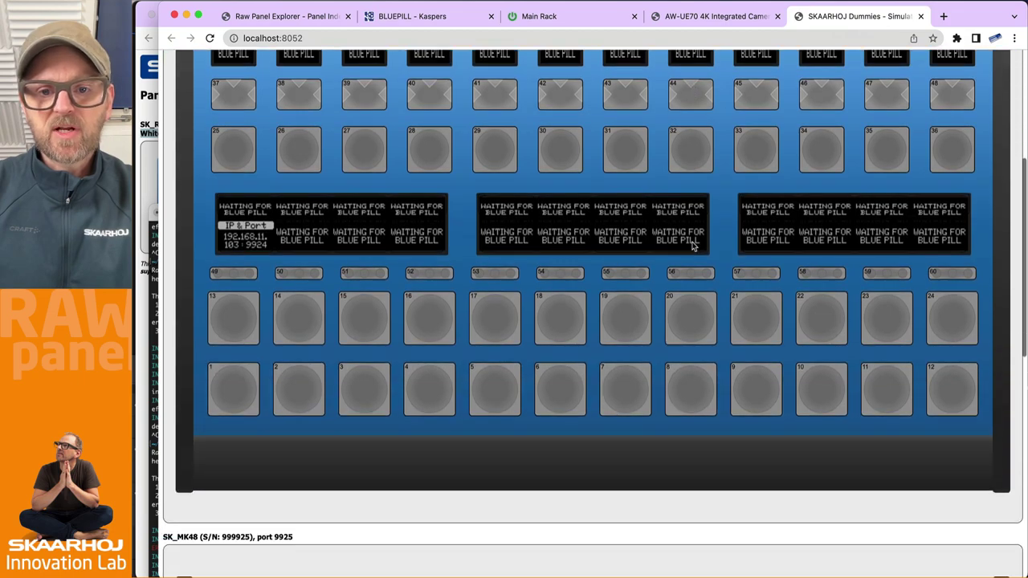
scroll(692, 247, down, 4)
scroll(693, 247, up, 7)
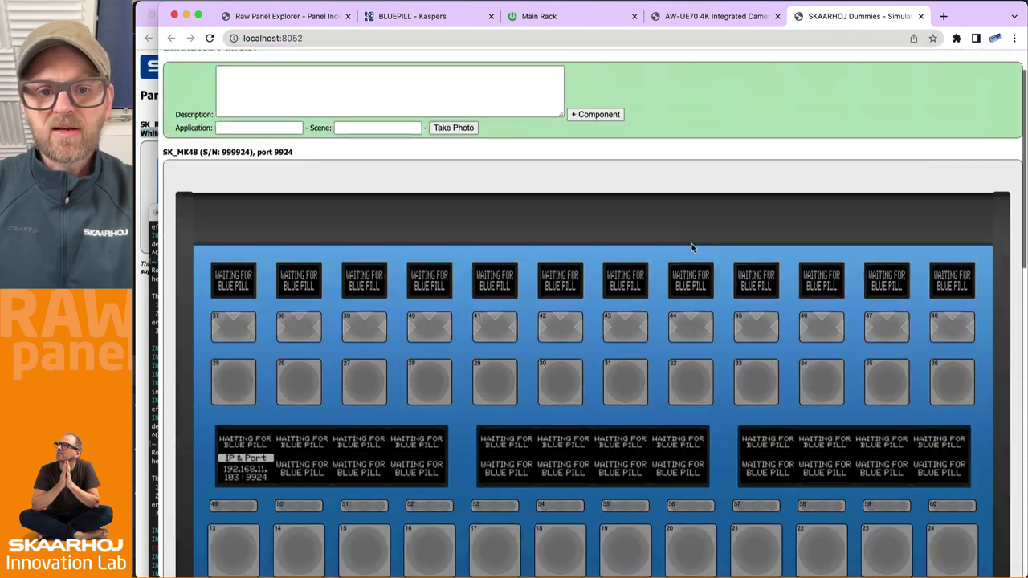
Step: Stop the emulator in Terminal, rerun it with -panel MKT1A,MK48,MK48 -photoshoot, and look over the emulated panels in the browser
key(super+Tab)
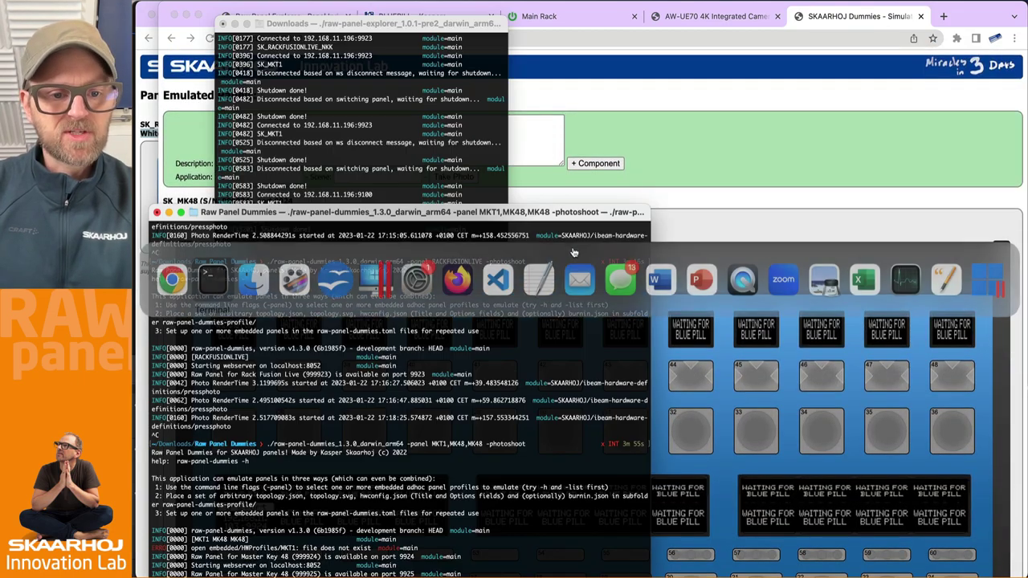
key(ctrl+c)
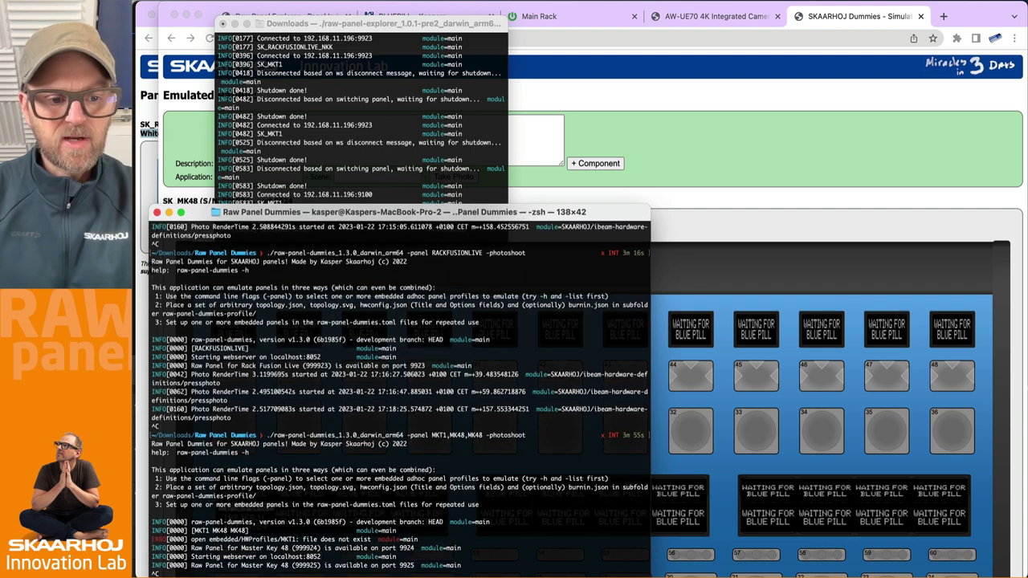
key(Up)
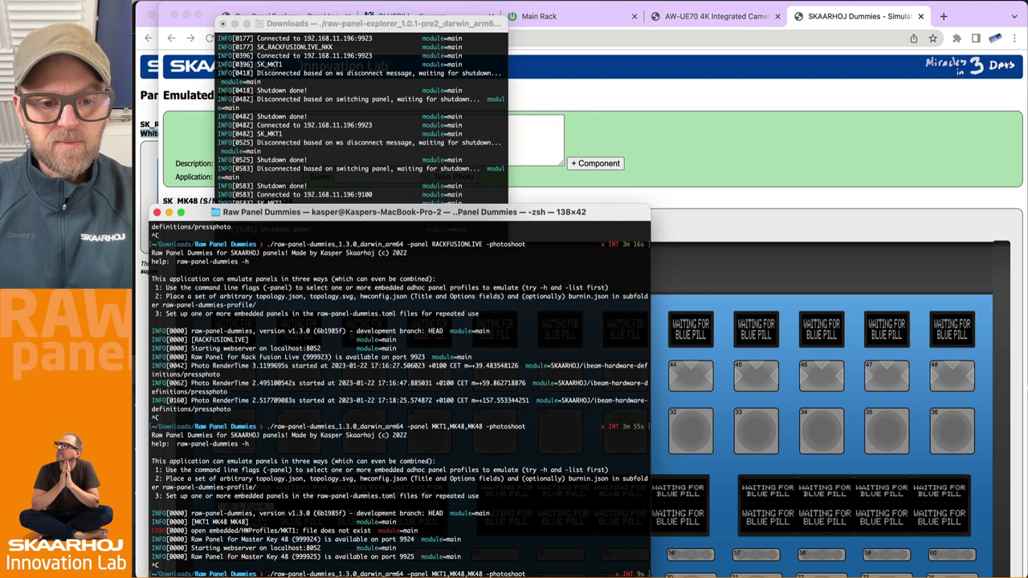
key(Return)
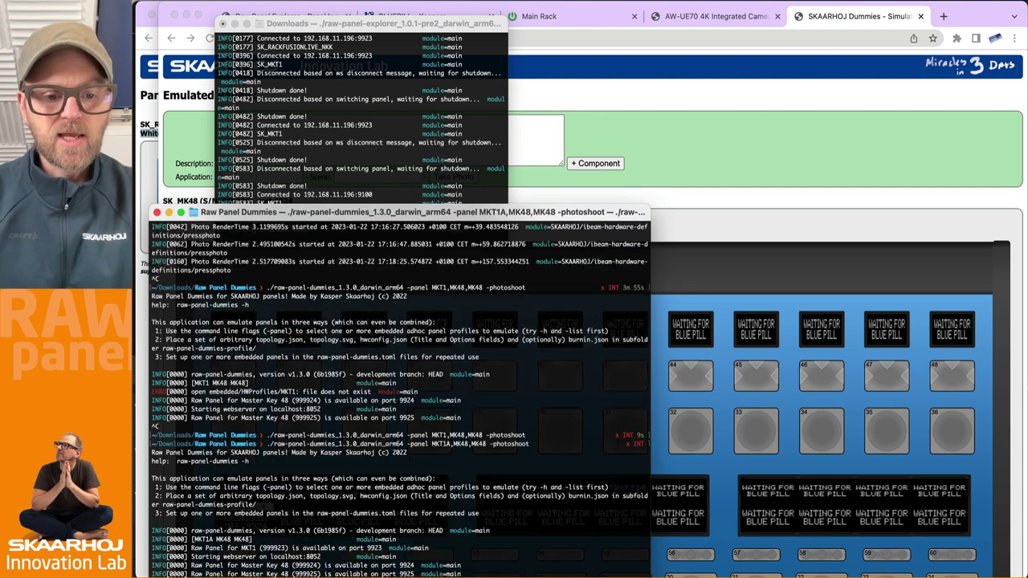
scroll(475, 421, down, 20)
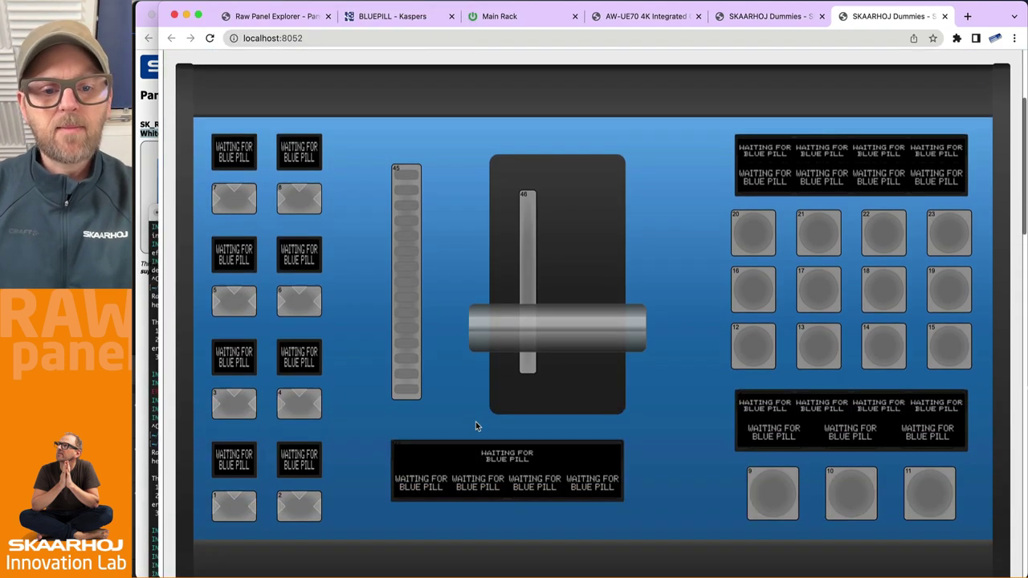
scroll(475, 426, down, 2)
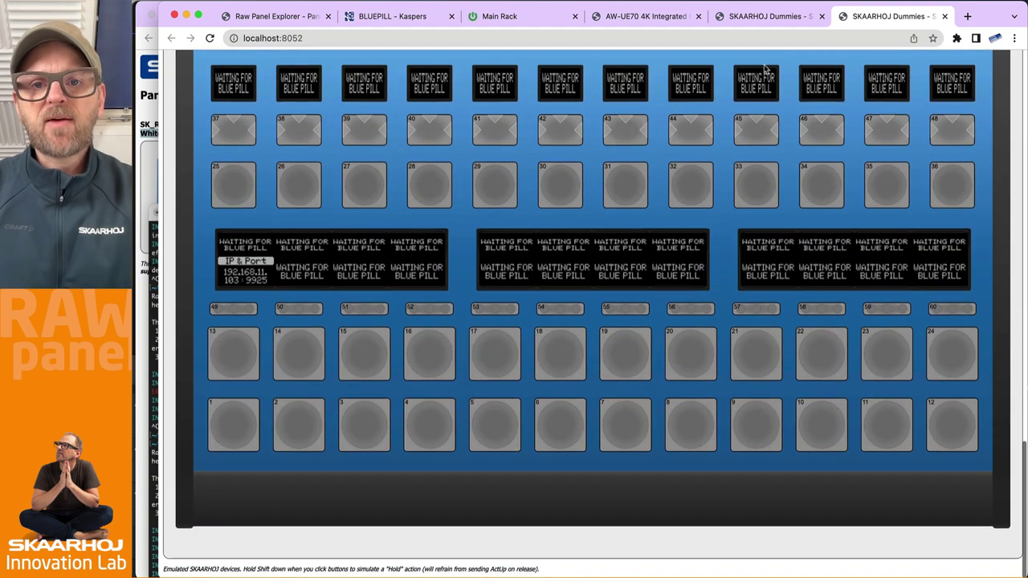
Step: In Reactor, add the Master Key 48 panels at 192.168.11.196:9924 and 192.168.11.103:9925 and the MKT1 panel to New Group, and close the panel discovery
click(400, 18)
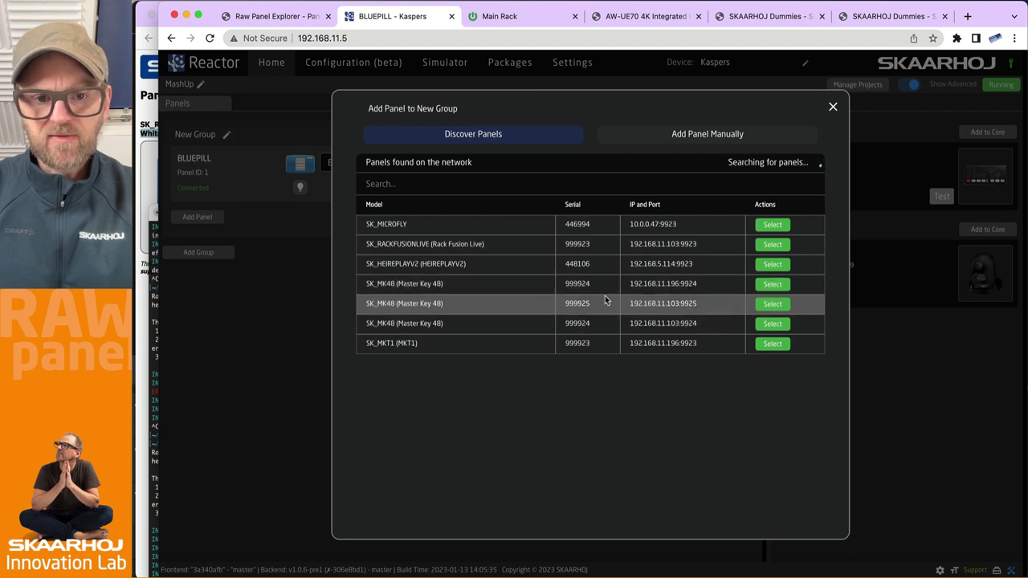
click(772, 286)
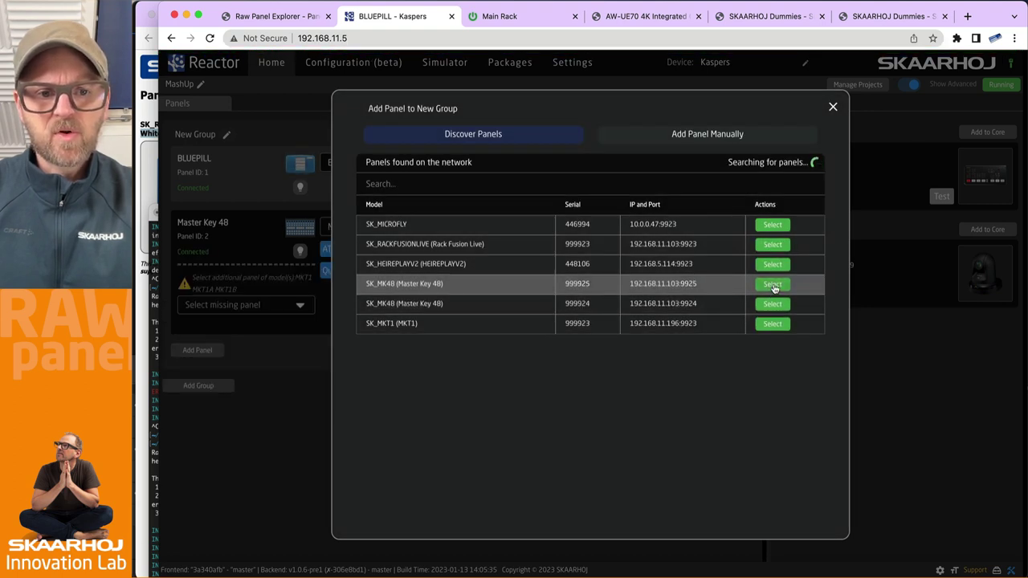
click(773, 285)
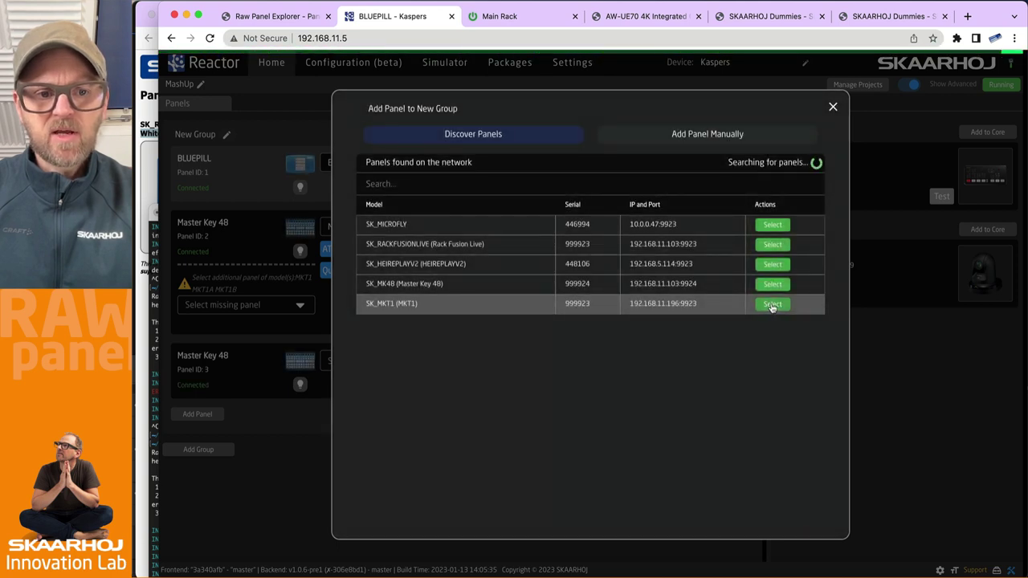
click(772, 306)
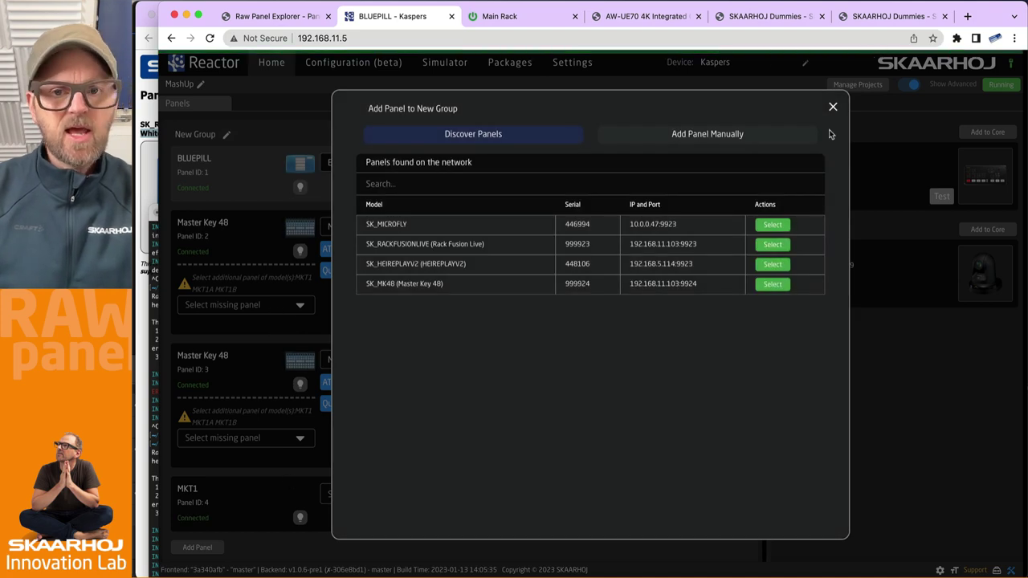
click(833, 107)
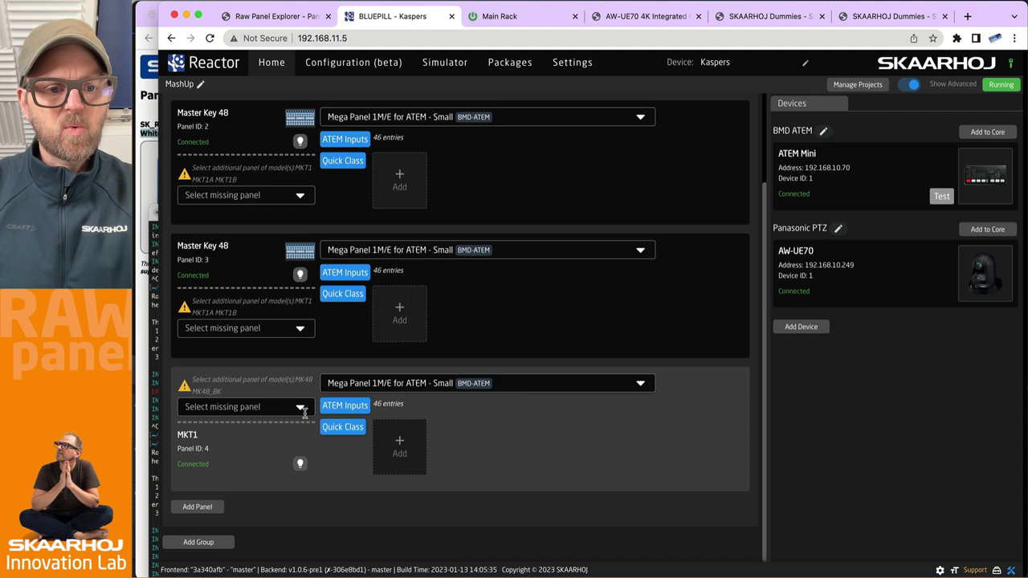
Step: Set the MKT1 panel's configuration to Mega Panel 1M/E for ATEM - Medium
click(402, 383)
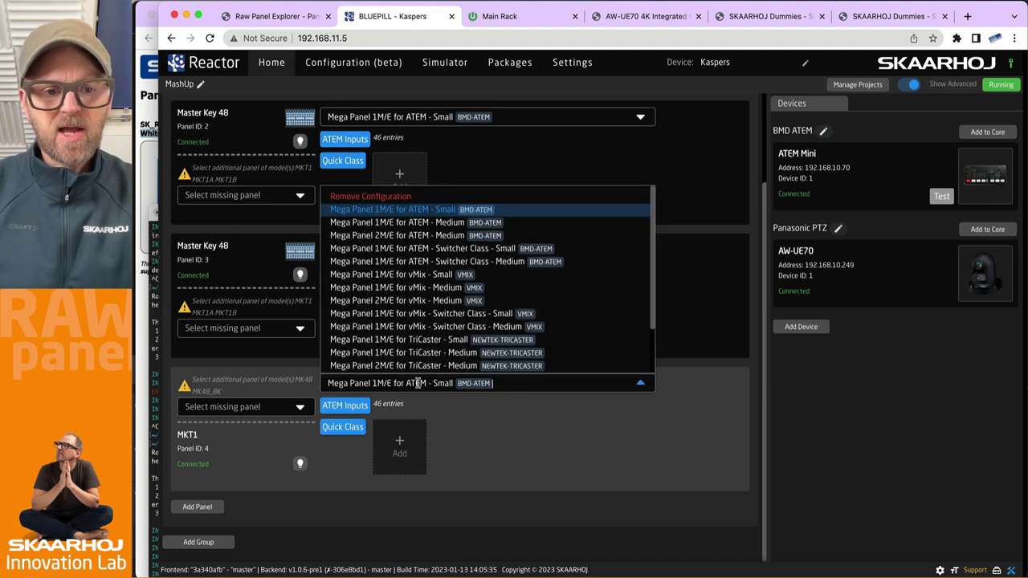
click(452, 222)
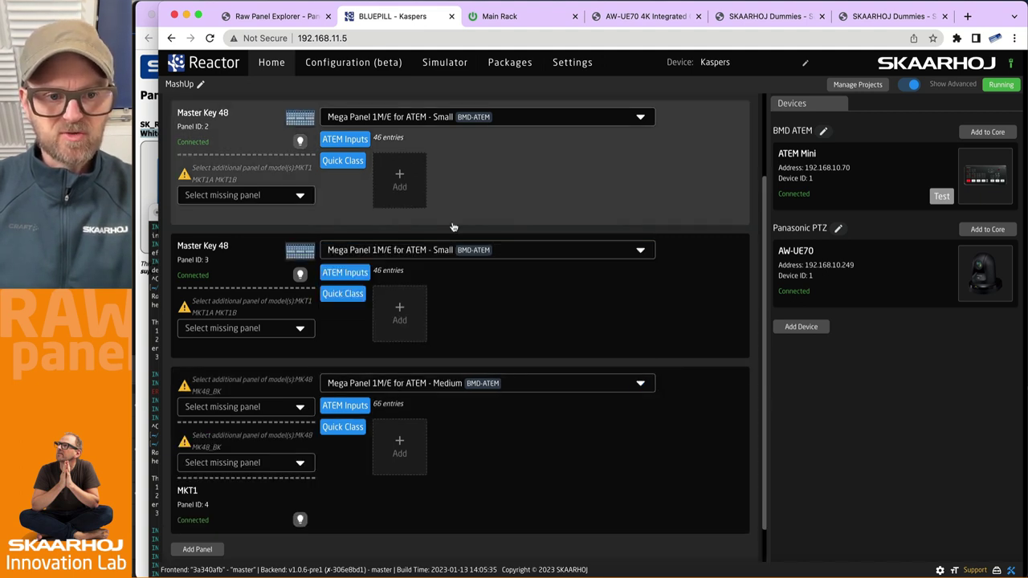
click(300, 409)
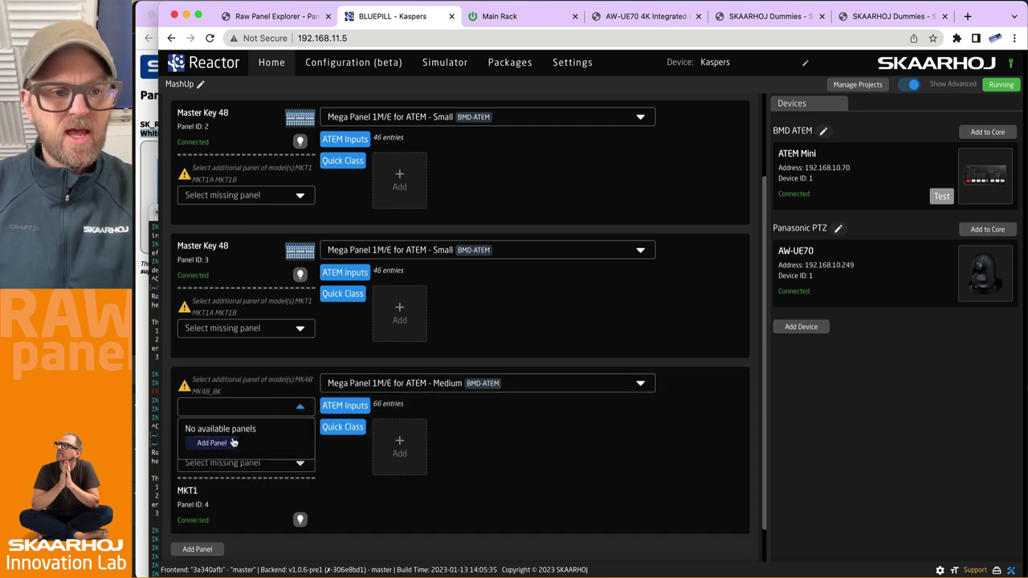
right_click(252, 294)
click(290, 302)
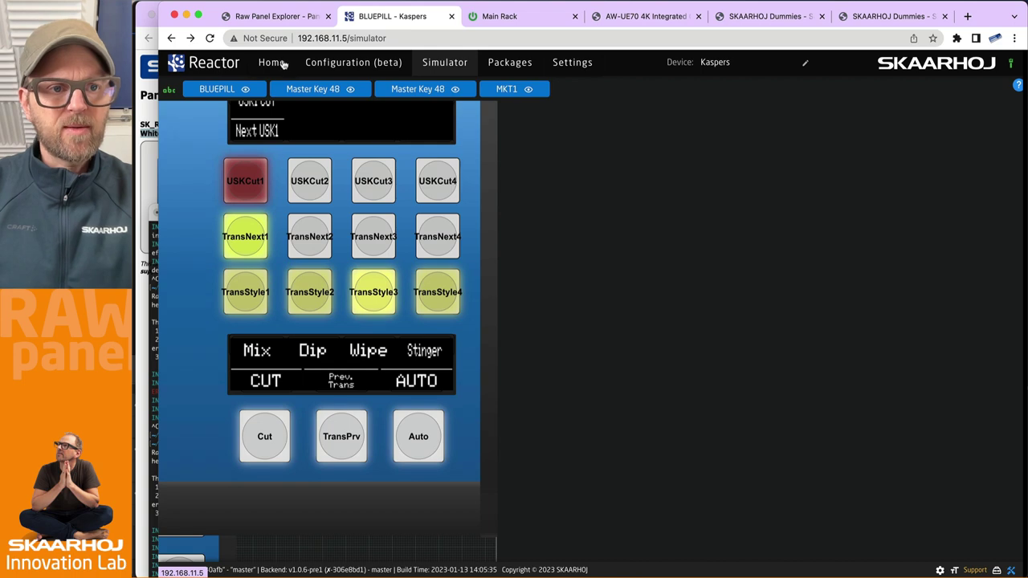
click(276, 65)
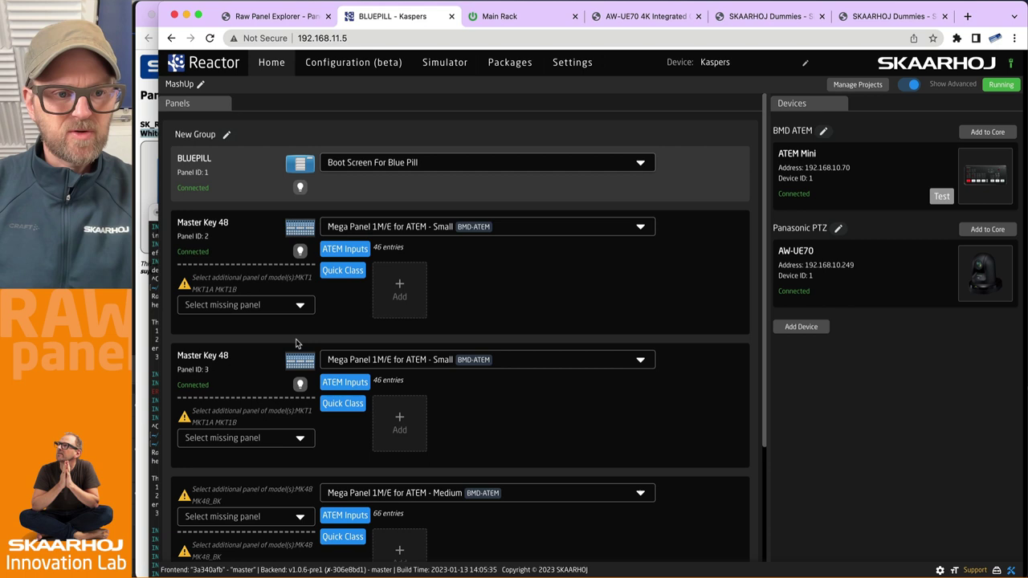
Step: Remove both Master Key 48 panels, ID 2 and ID 3, from their configurations while keeping the panels
scroll(298, 337, down, 3)
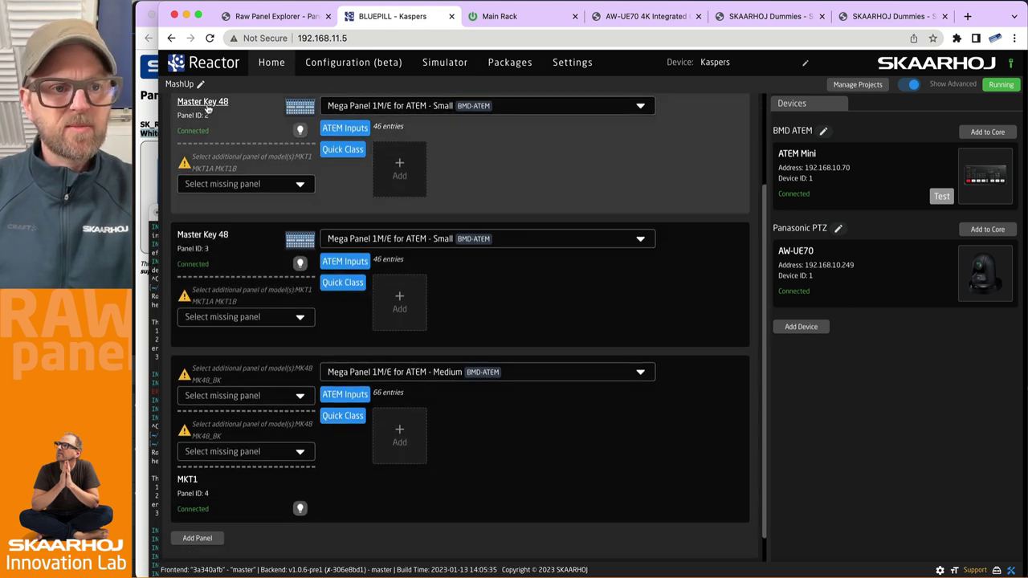
click(208, 109)
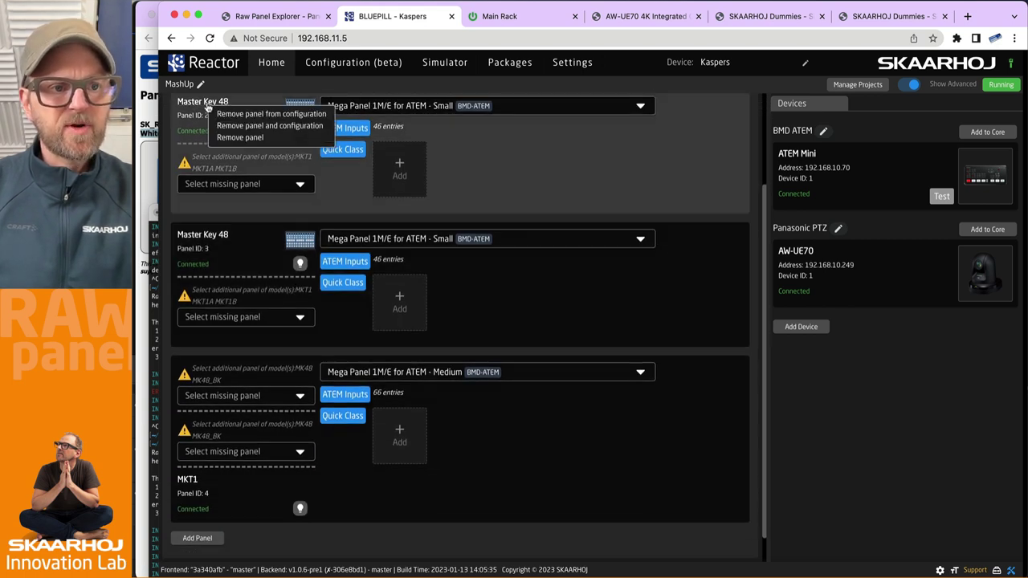
click(256, 114)
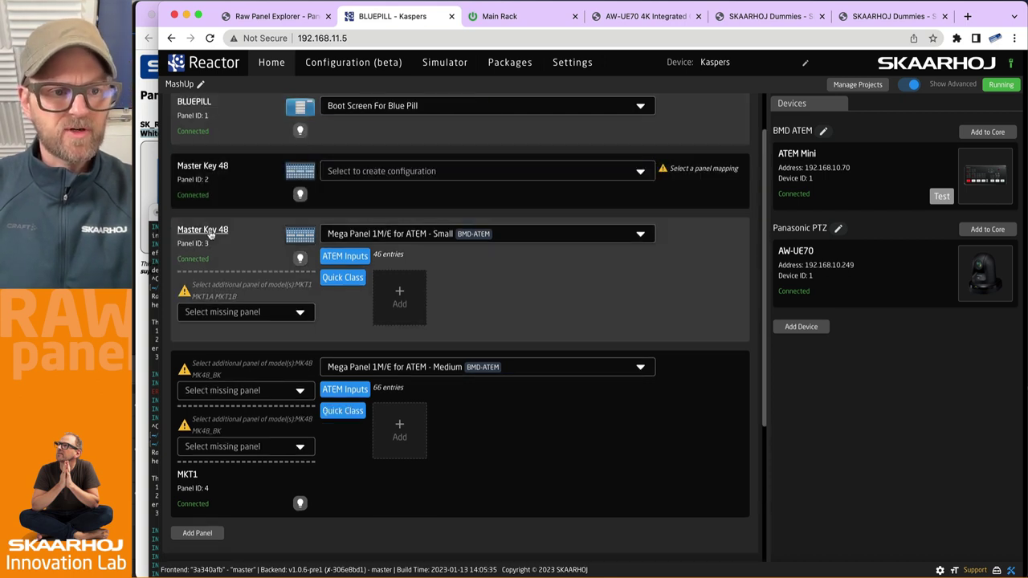
click(210, 231)
click(265, 241)
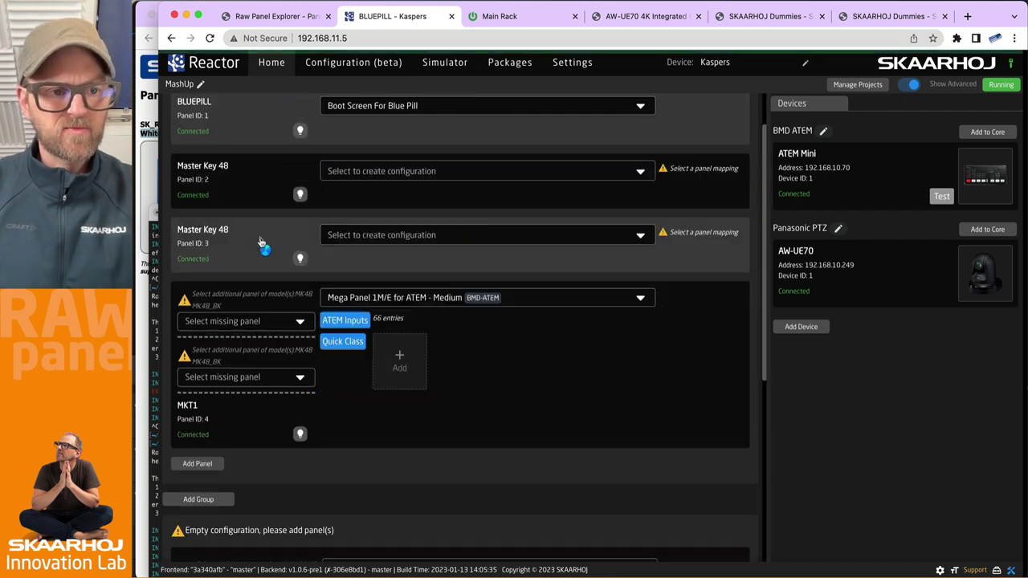
Step: Assign Master Key 48 ID:2 and Master Key 48 ID:3 to the missing panel slots of MKT1's Mega Panel configuration
click(297, 325)
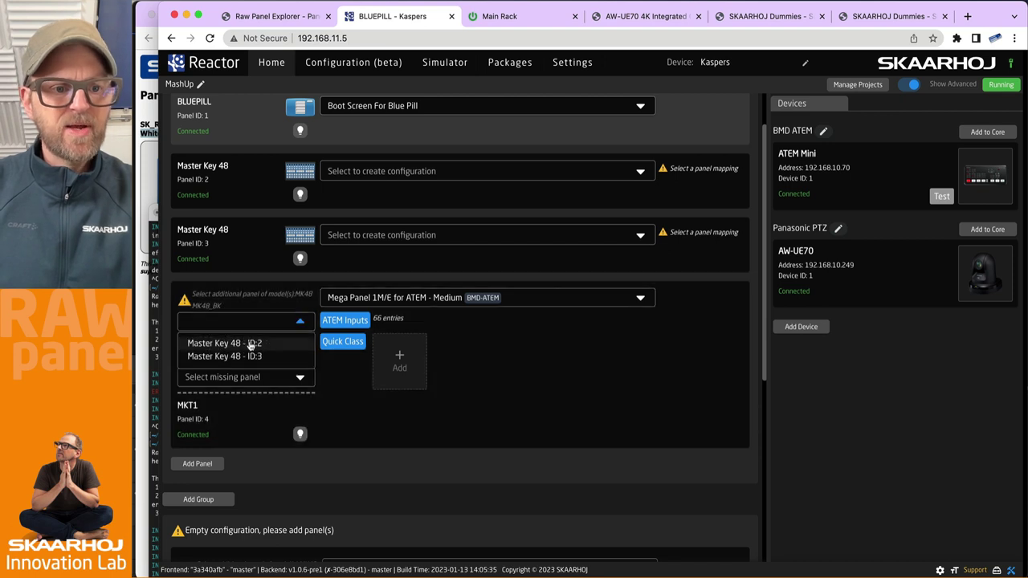
click(225, 344)
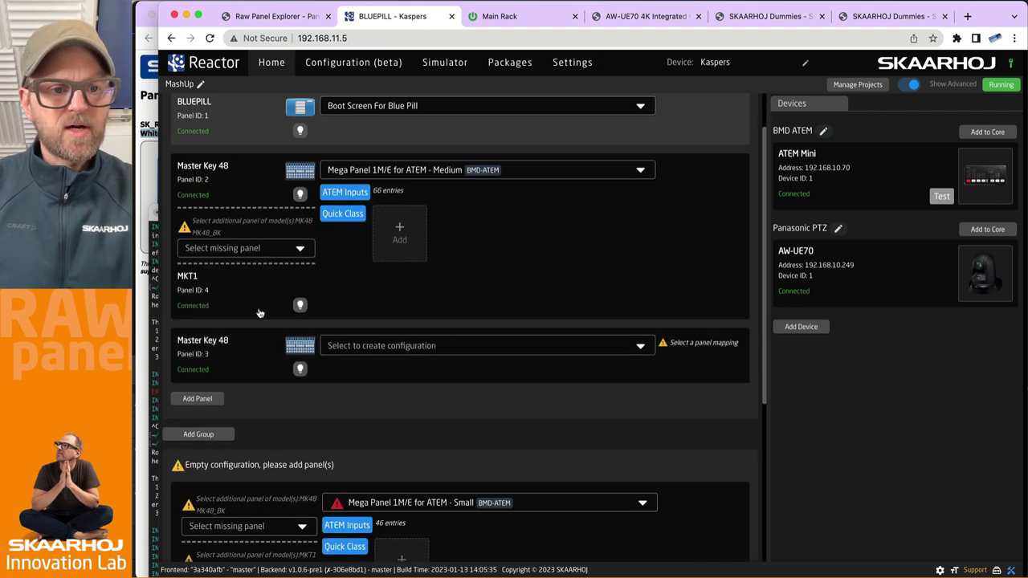
scroll(273, 338, down, 3)
scroll(287, 370, down, 2)
scroll(325, 295, up, 5)
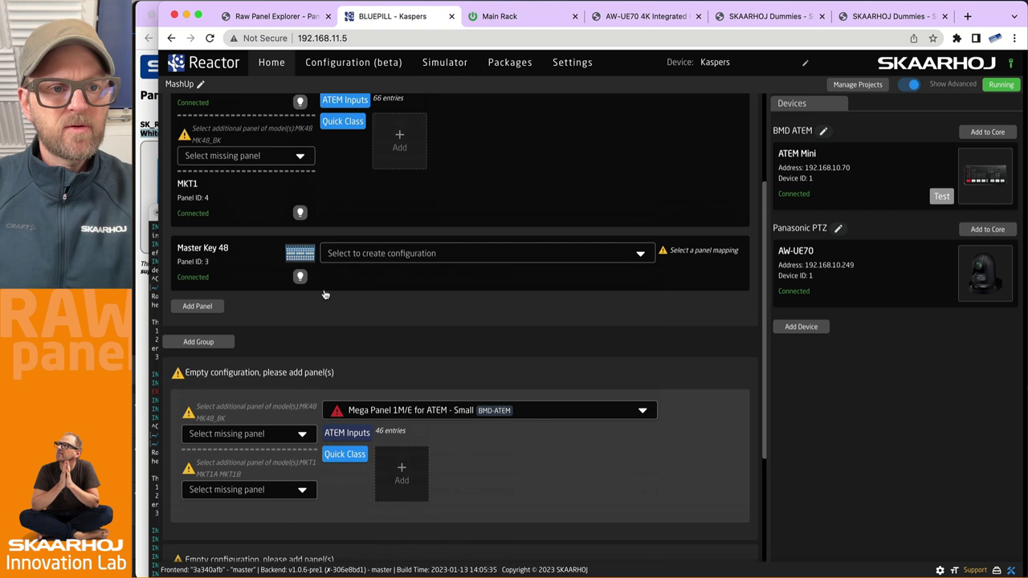
click(245, 294)
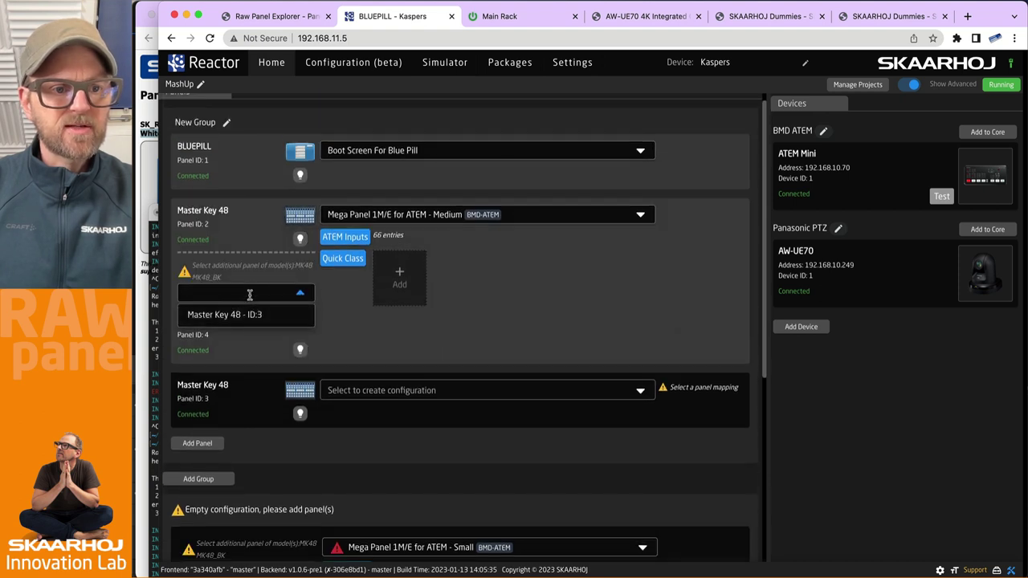
click(241, 315)
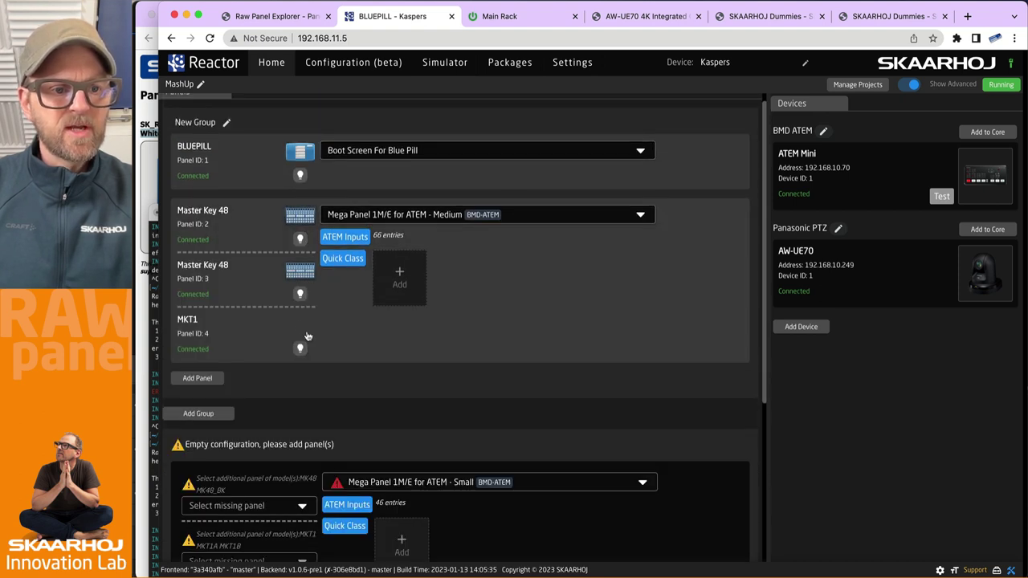
Step: Delete both empty Mega Panel 1M/E for ATEM - Small configurations below New Group
scroll(307, 336, down, 5)
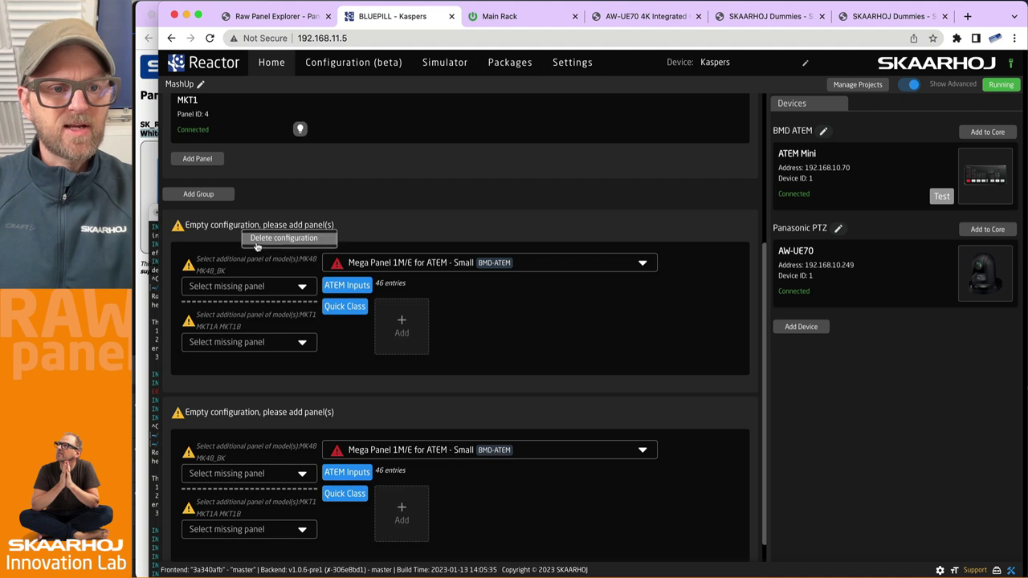
click(283, 243)
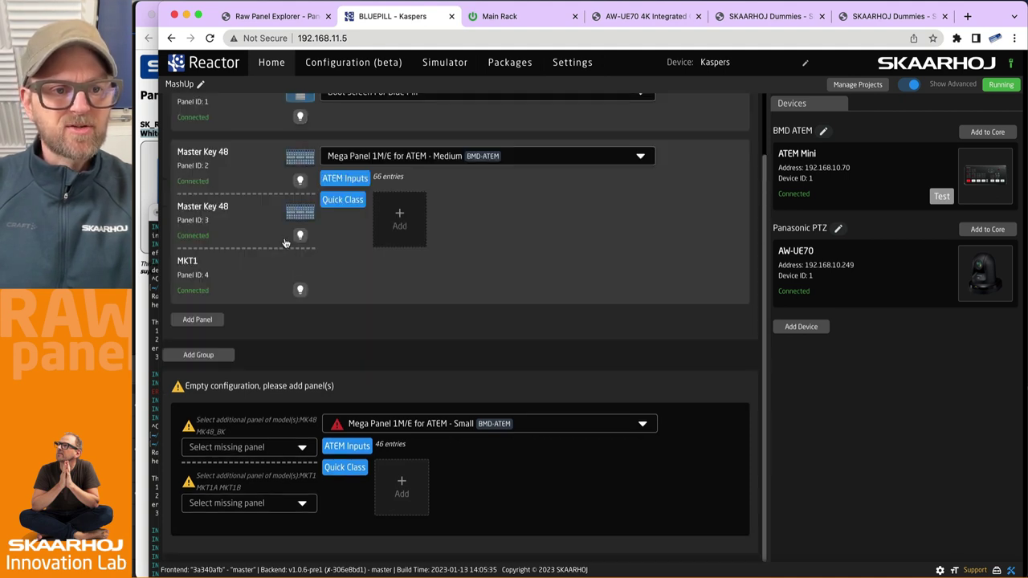
click(253, 393)
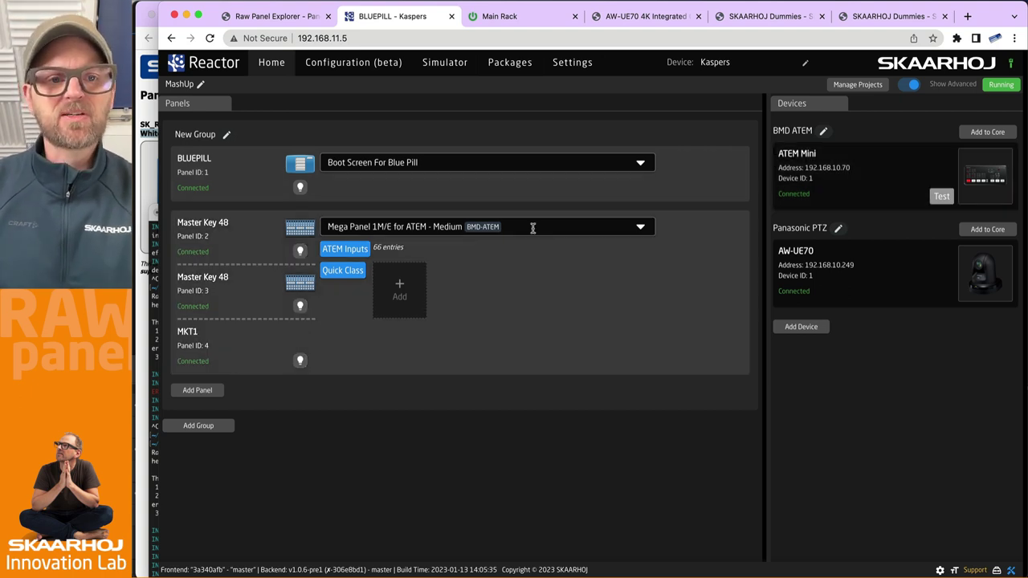
Step: Check the combined mega panel in Reactor's simulator and on the emulated panels page at localhost:8052
click(437, 65)
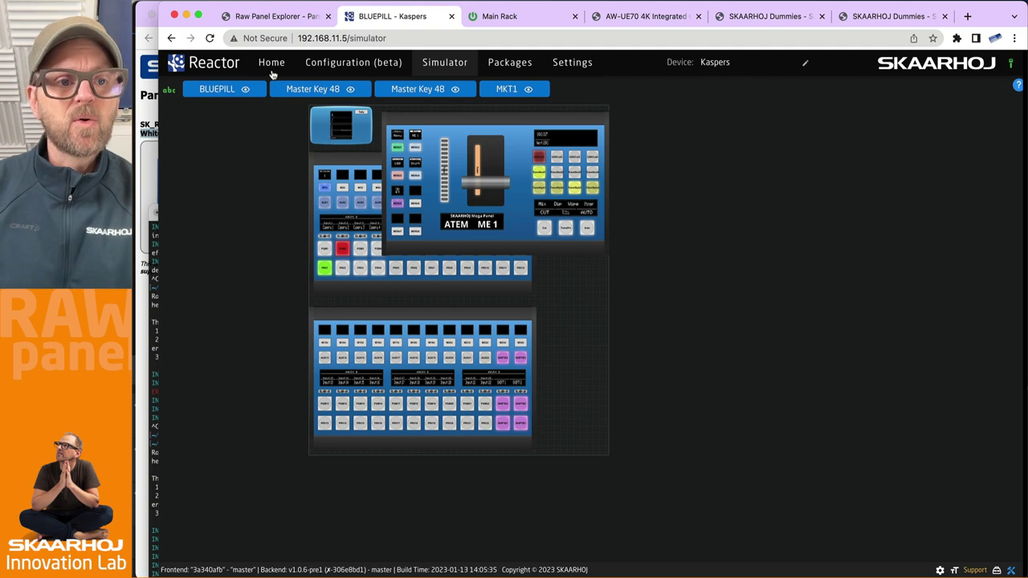
click(892, 17)
scroll(691, 277, up, 2)
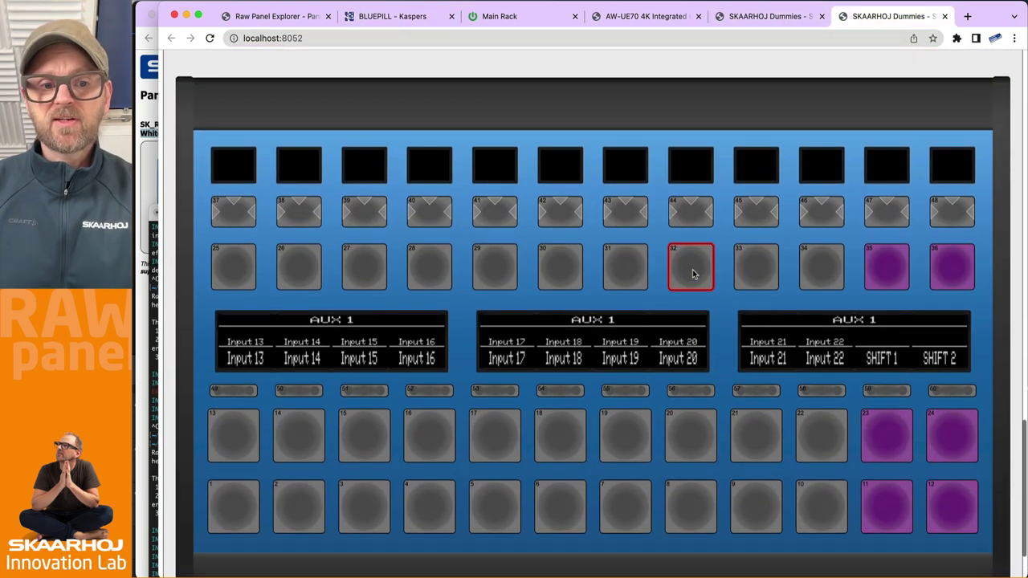
scroll(693, 273, up, 6)
scroll(694, 275, up, 6)
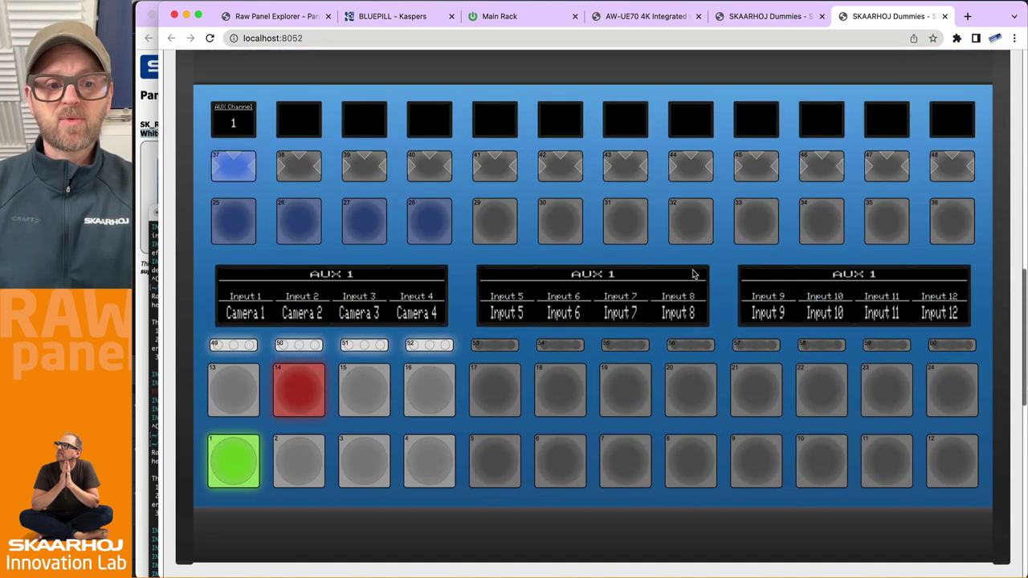
Step: On the emulated Master Key 48 at port 9924, select Camera 3 and finally Camera 4 in the upper source row
click(371, 396)
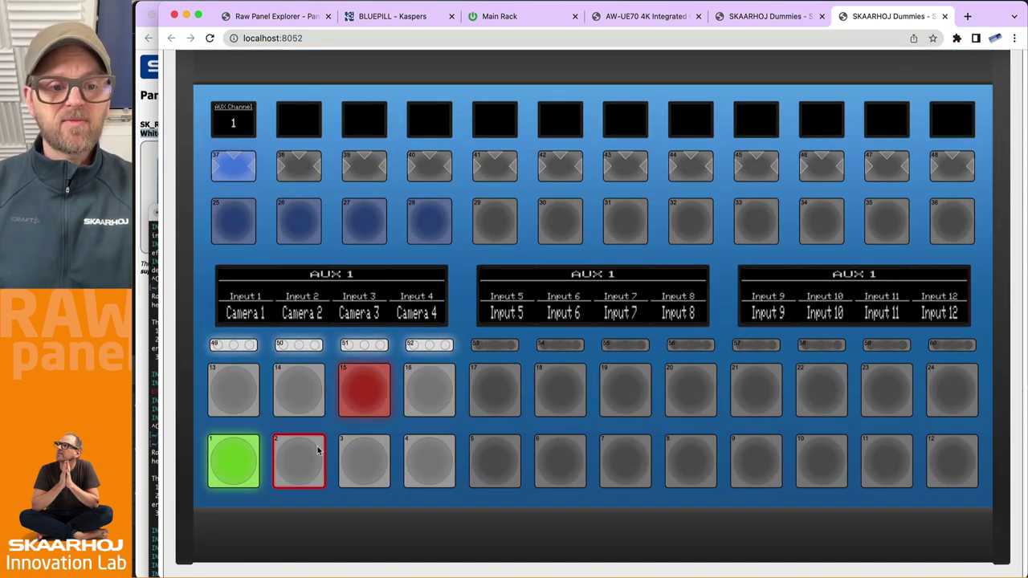
click(437, 394)
Step: Enter the photo description "This is the home screen of the mega panel" and set the application to MegaPanel
scroll(425, 386, up, 12)
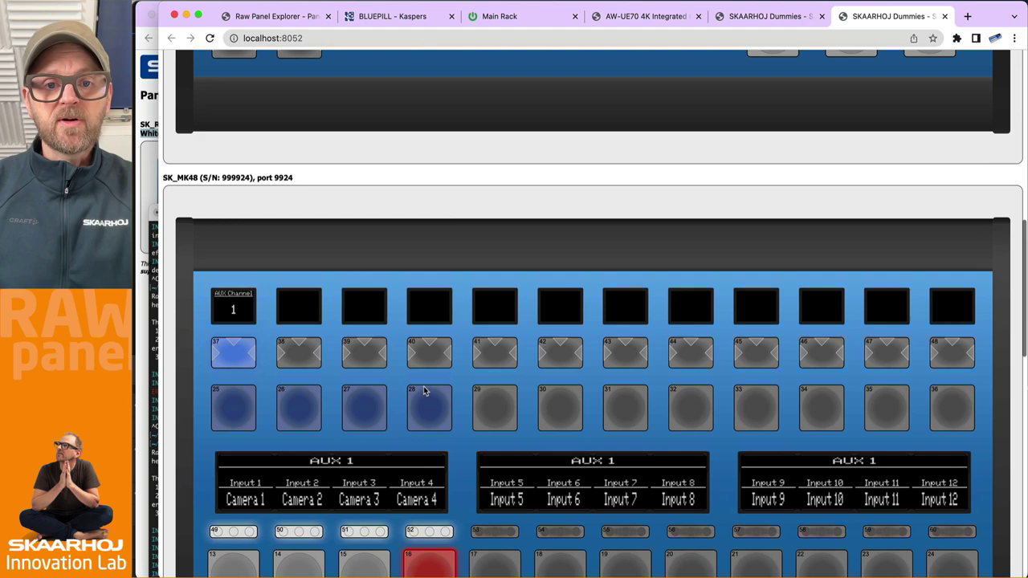
scroll(528, 337, up, 3)
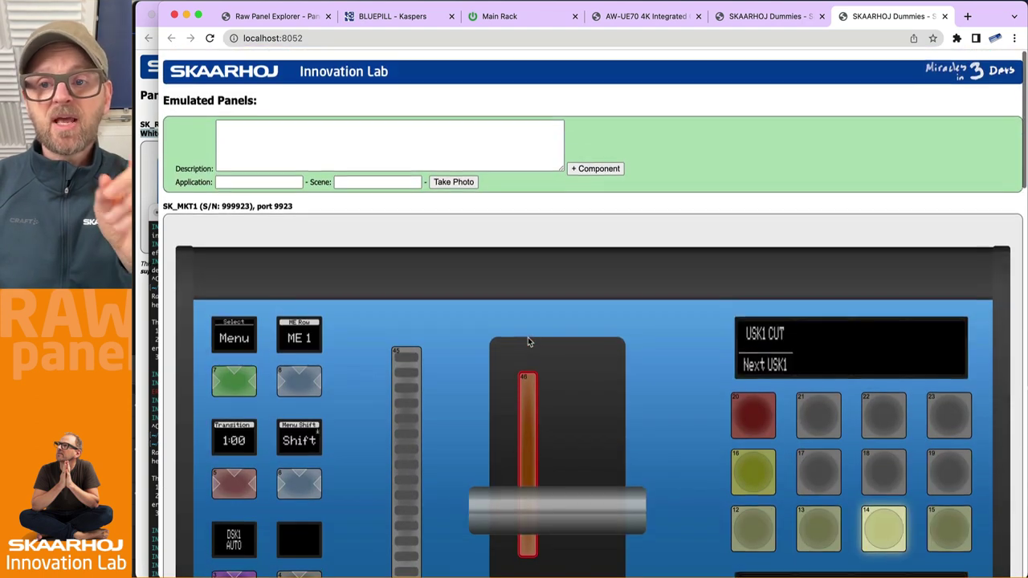
click(344, 141)
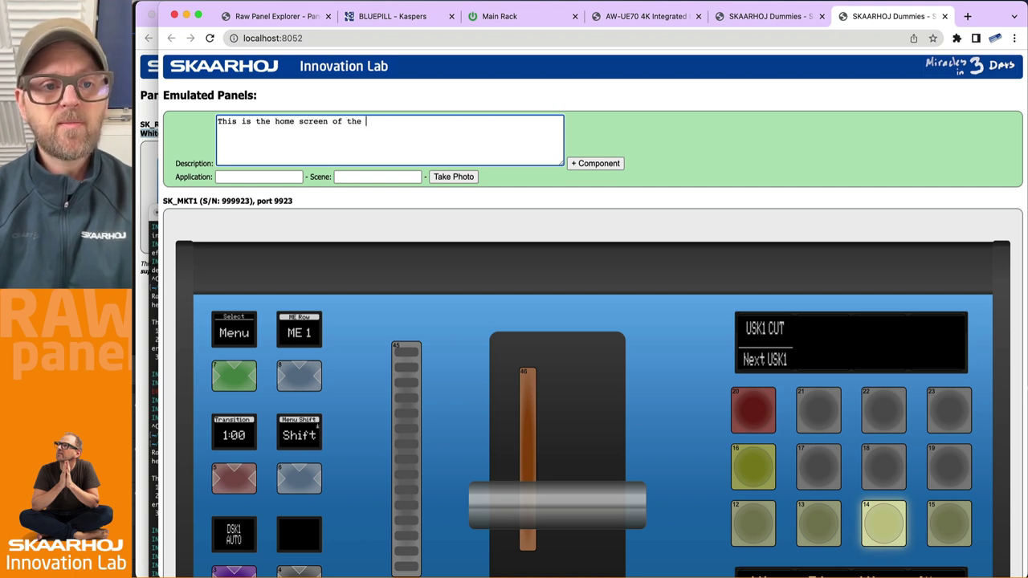
text(This is the home screen of the mega panel)
key(Tab)
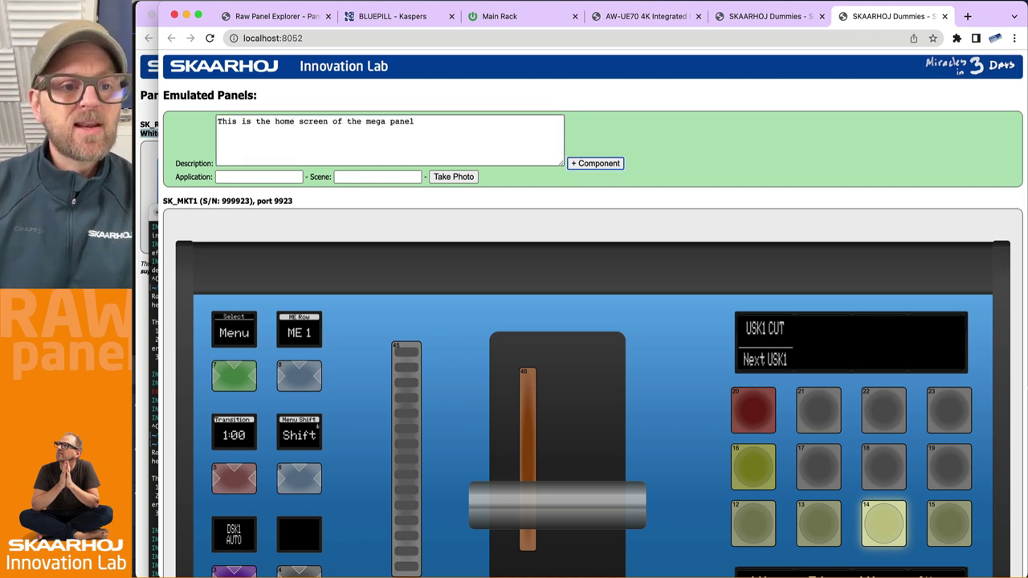
key(Tab)
text(Me)
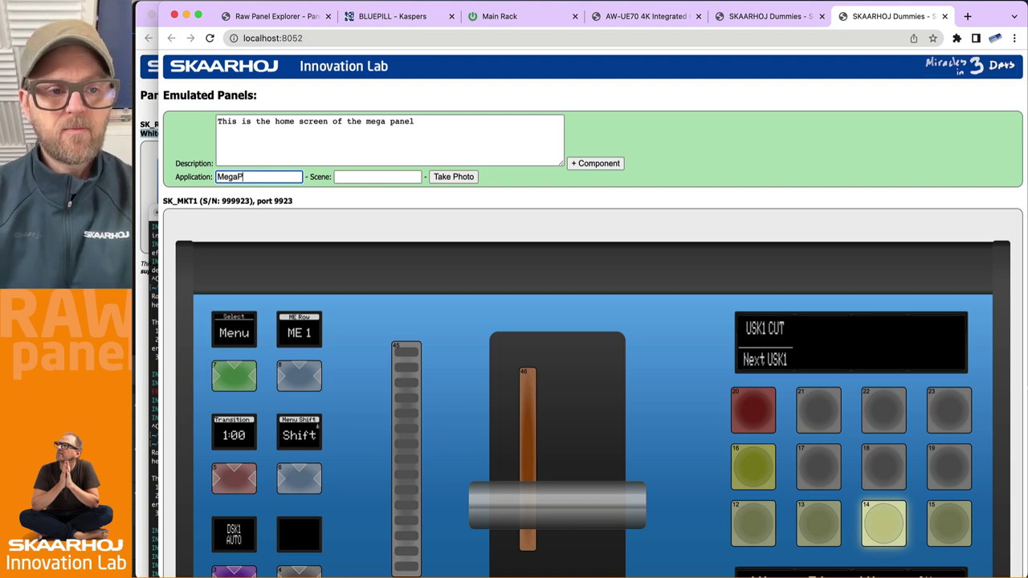
text(gaPanel)
Step: Set the scene to Home and take the photos of the emulated panels
click(353, 176)
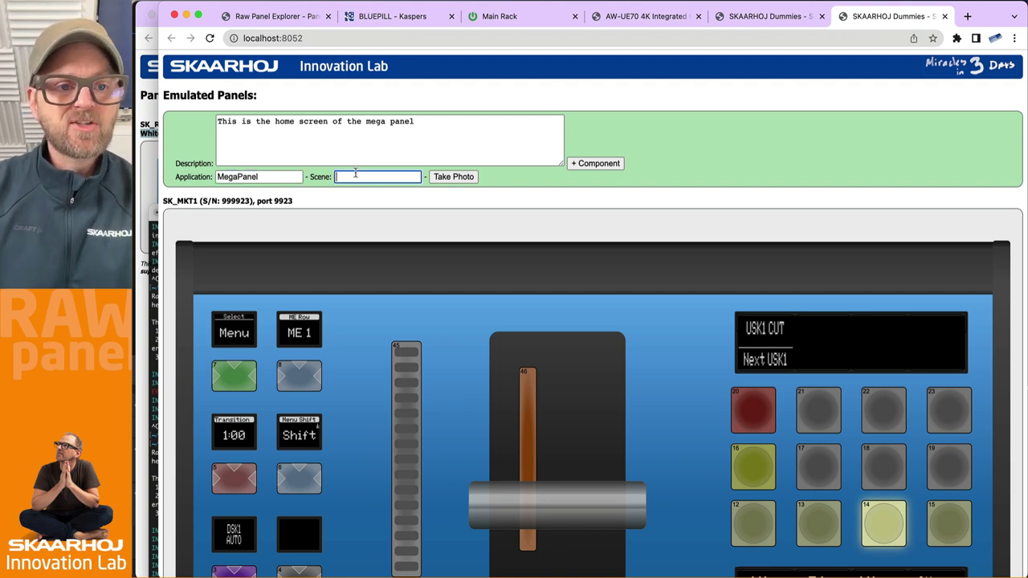
text(Hom)
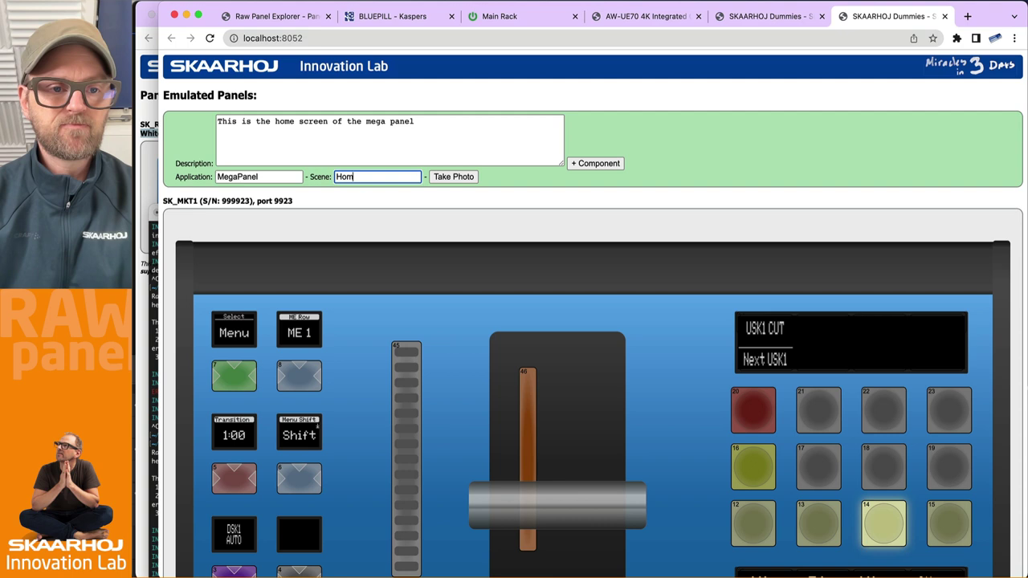
text(e)
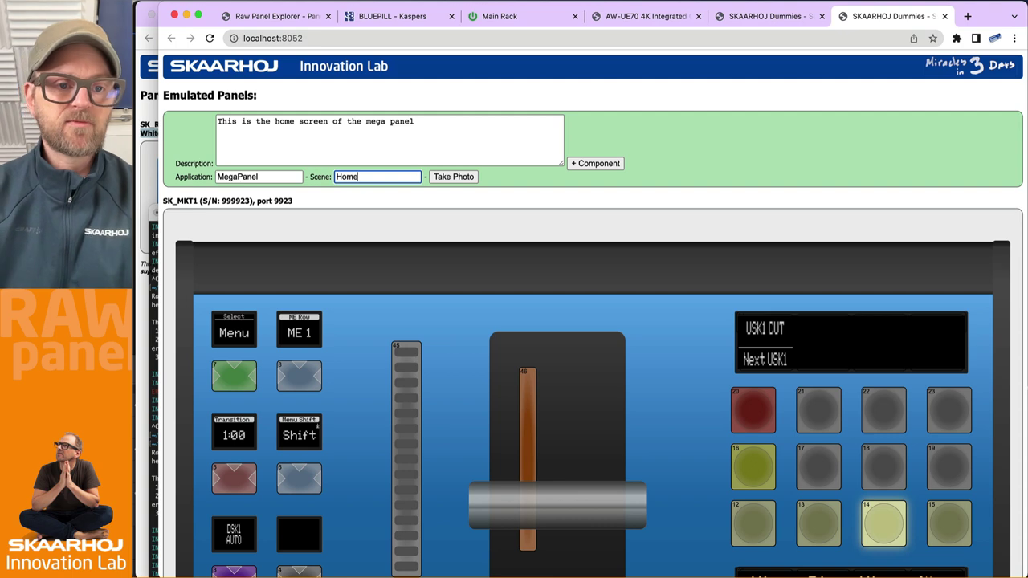
click(465, 181)
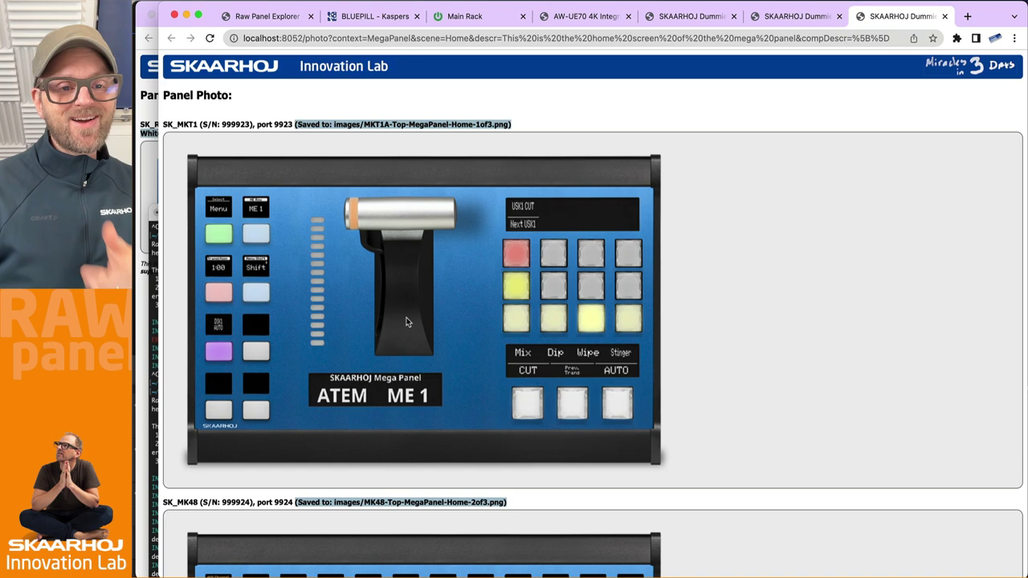
Step: Examine the three MegaPanel Home photos of the MKT1 and both Master Key 48 panels
scroll(406, 322, down, 5)
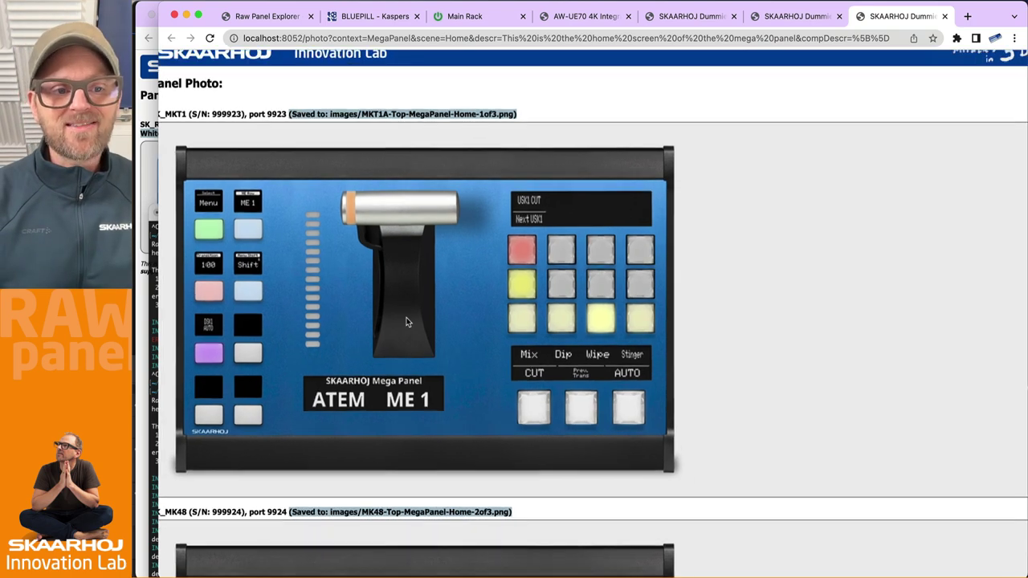
scroll(407, 322, down, 3)
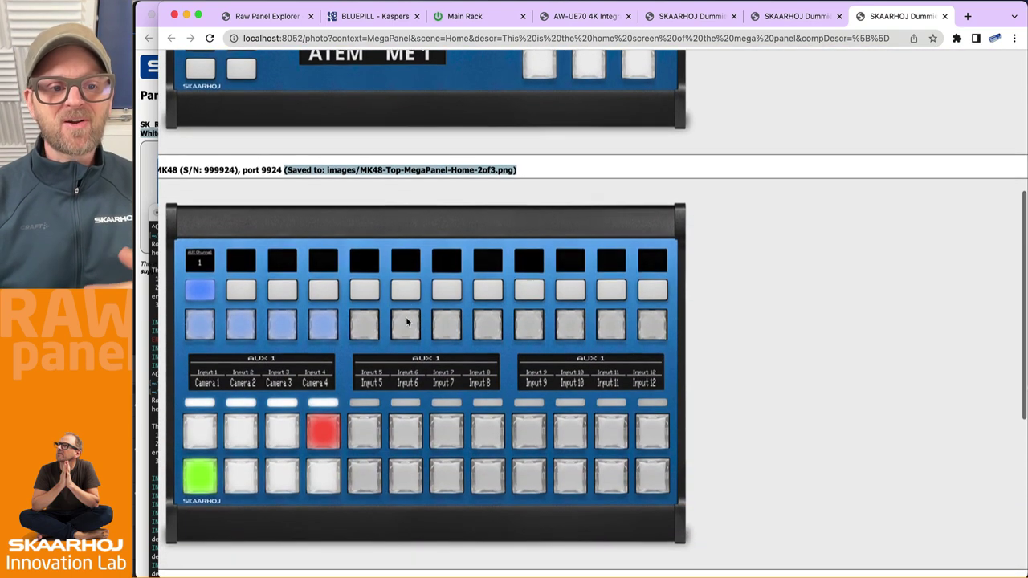
scroll(405, 316, down, 5)
scroll(406, 317, left, 1)
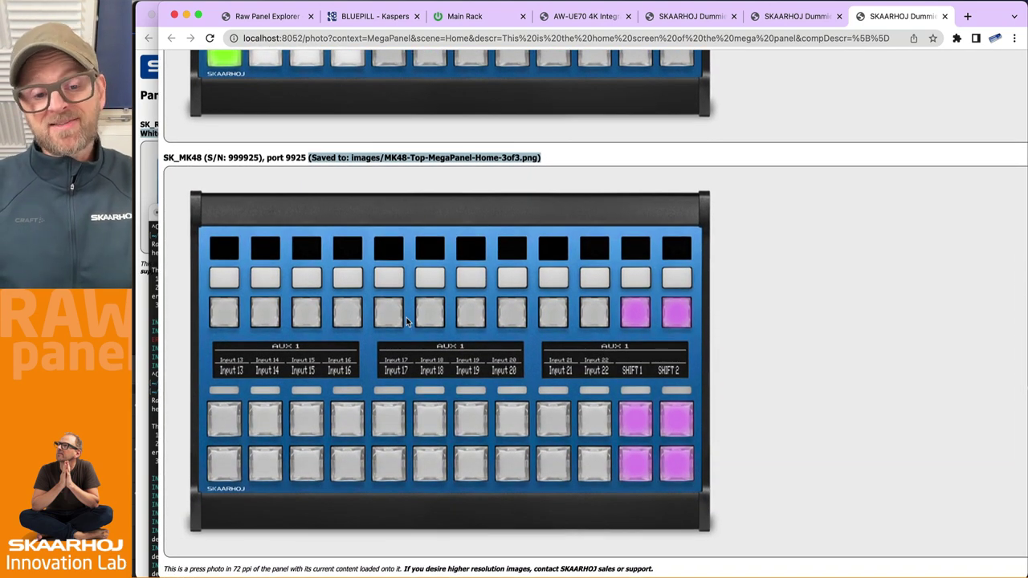
Step: Return to the emulated panels page and preview the menu choices behind the MKT1's Menu button
click(776, 18)
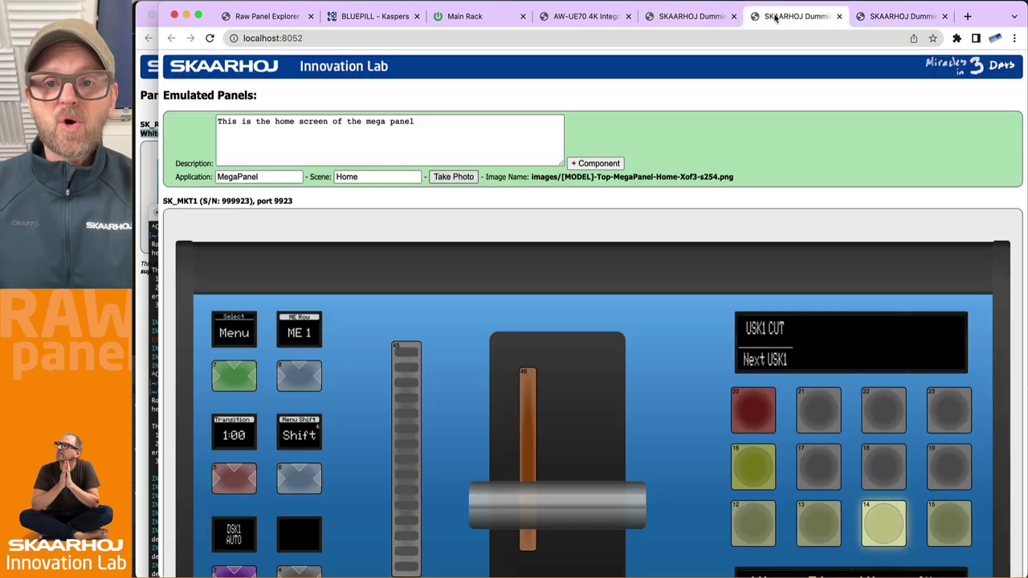
scroll(633, 434, down, 3)
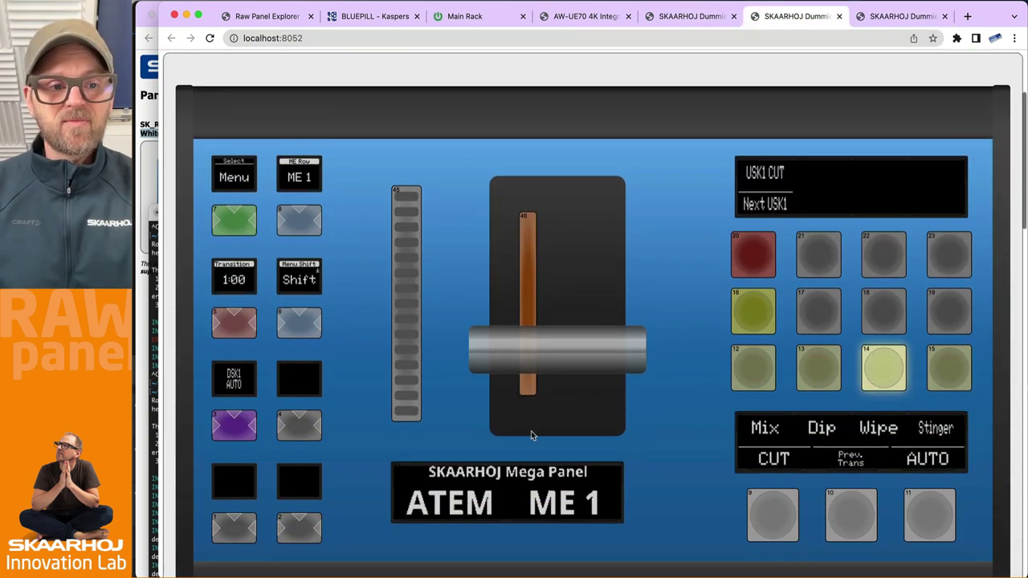
click(235, 228)
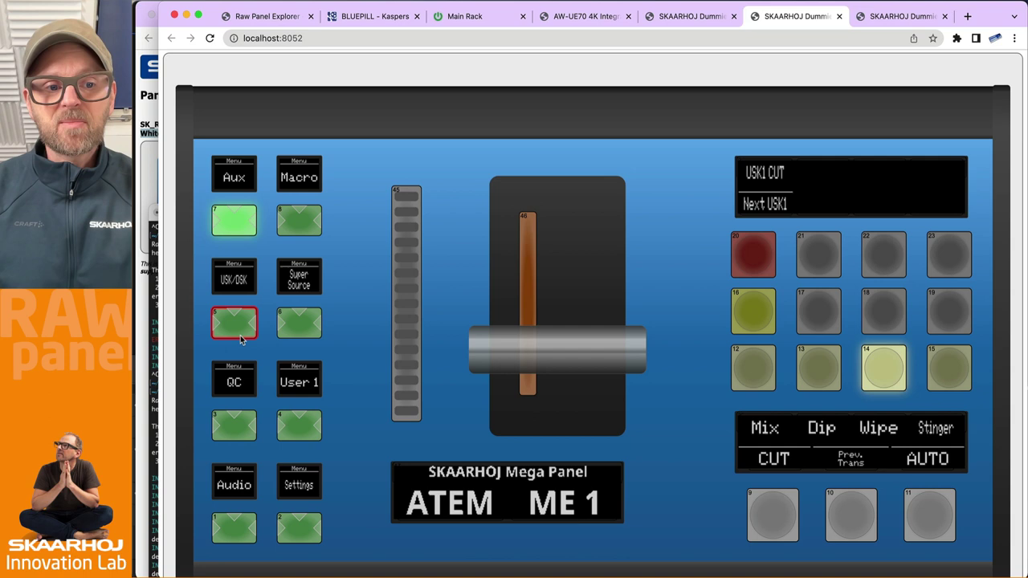
click(224, 230)
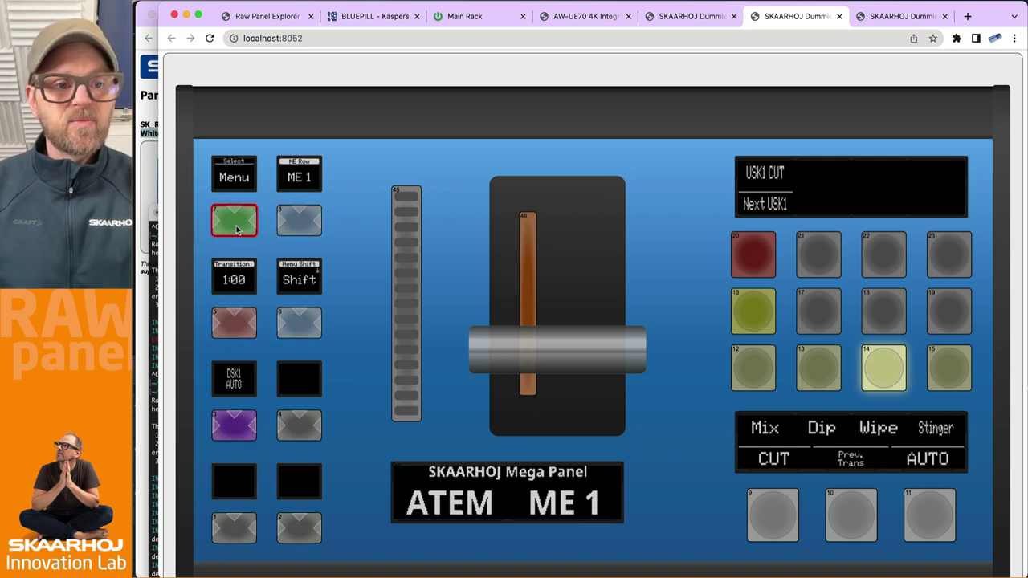
click(235, 230)
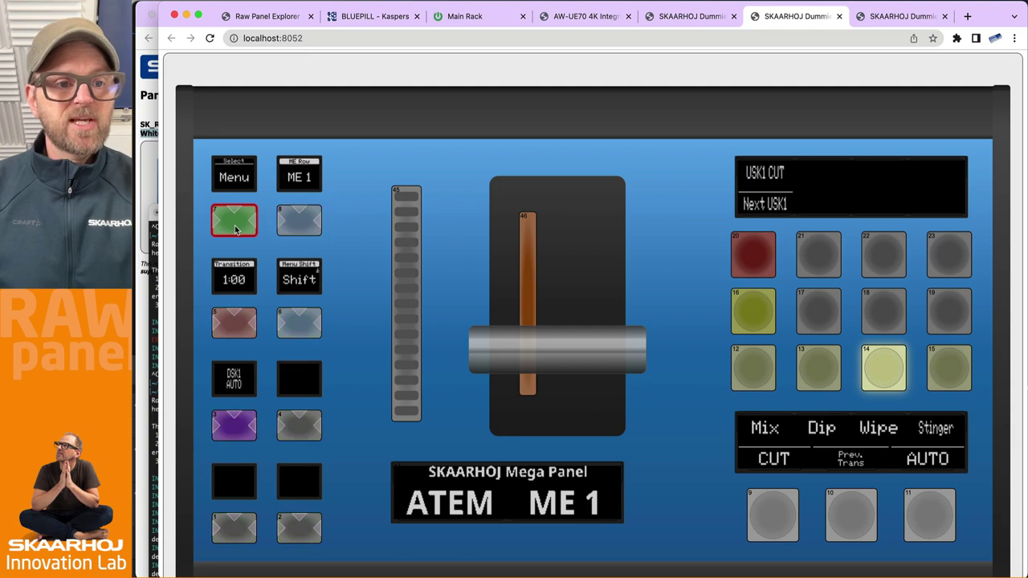
Step: On the emulated Master Key 48 at port 9924, try Camera 1 as the AUX channel 1 source and settle on Camera 2
scroll(484, 427, down, 10)
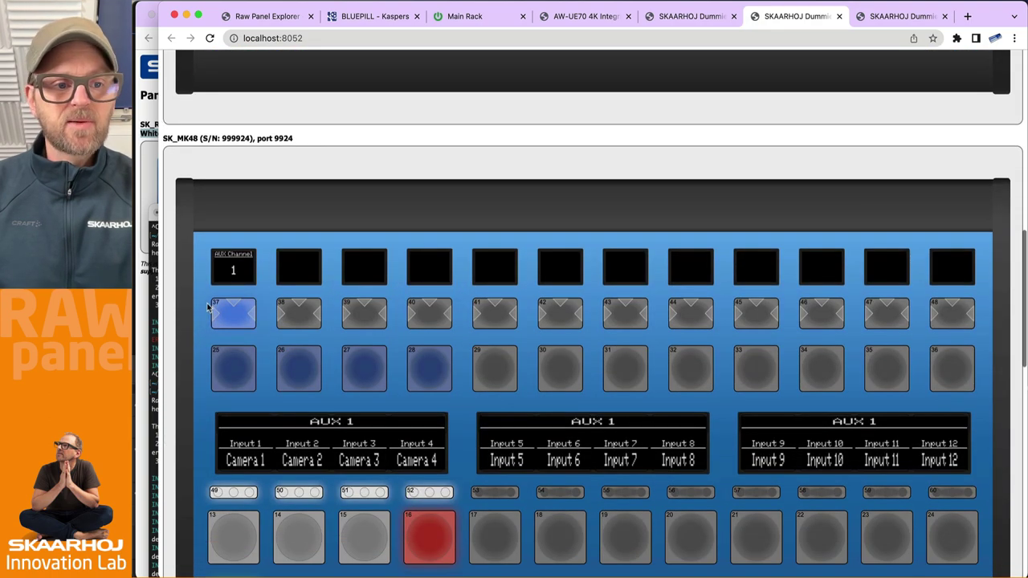
click(231, 315)
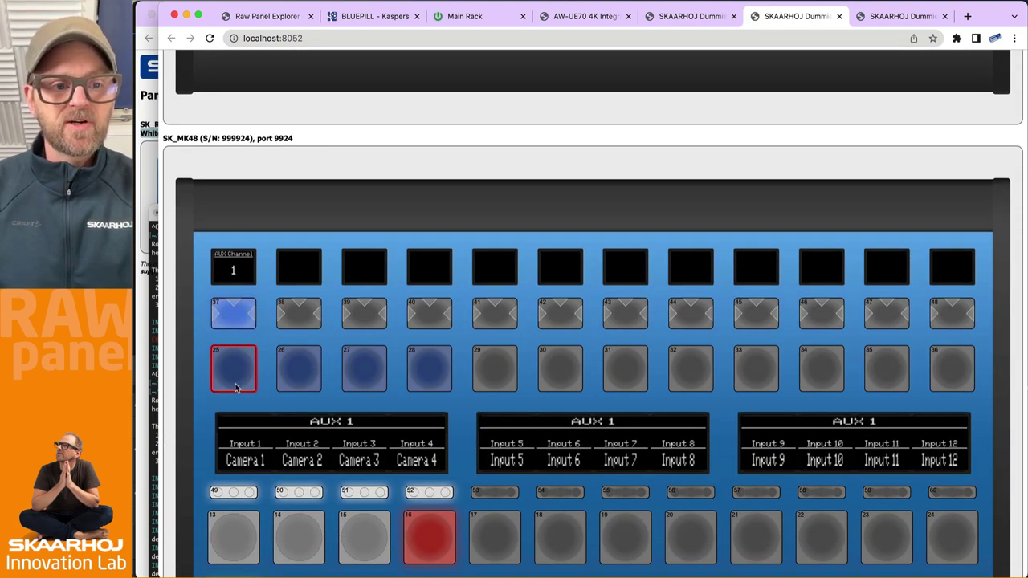
click(249, 322)
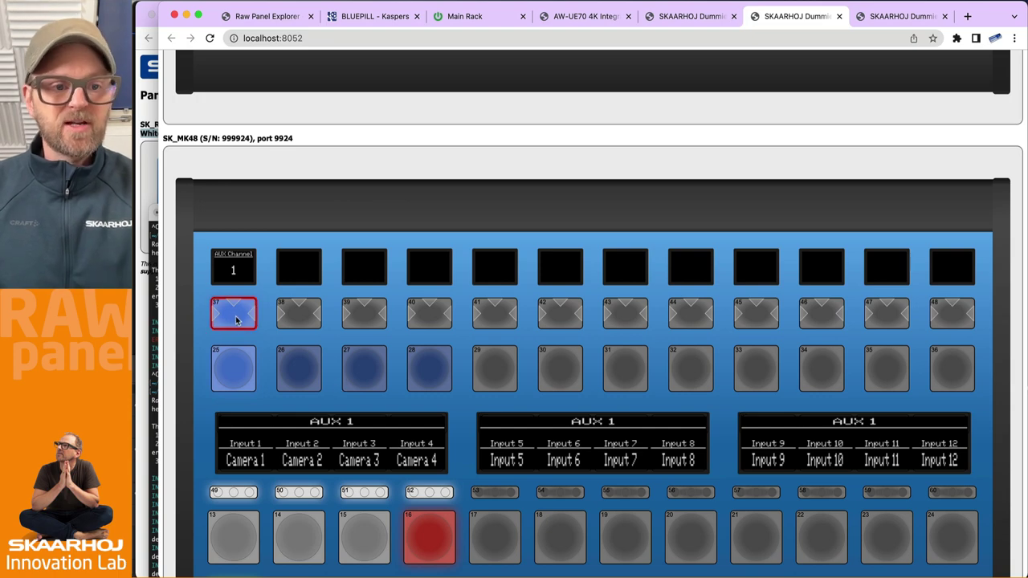
click(308, 390)
Step: Show the menu choices on the MKT1, rename the scene as MenuAndAux, and take the photos
scroll(362, 207, up, 10)
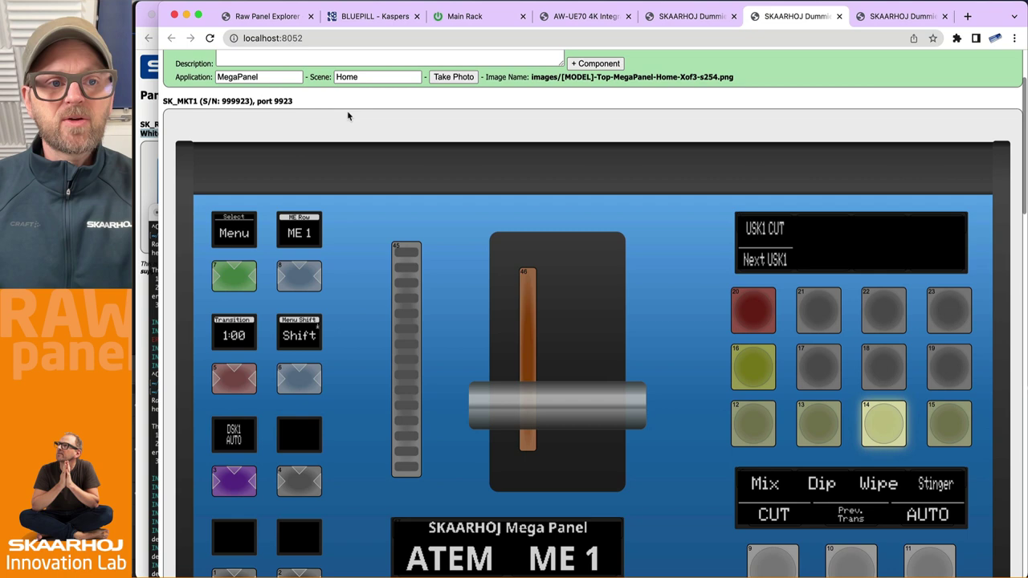
scroll(347, 117, up, 3)
double_click(361, 177)
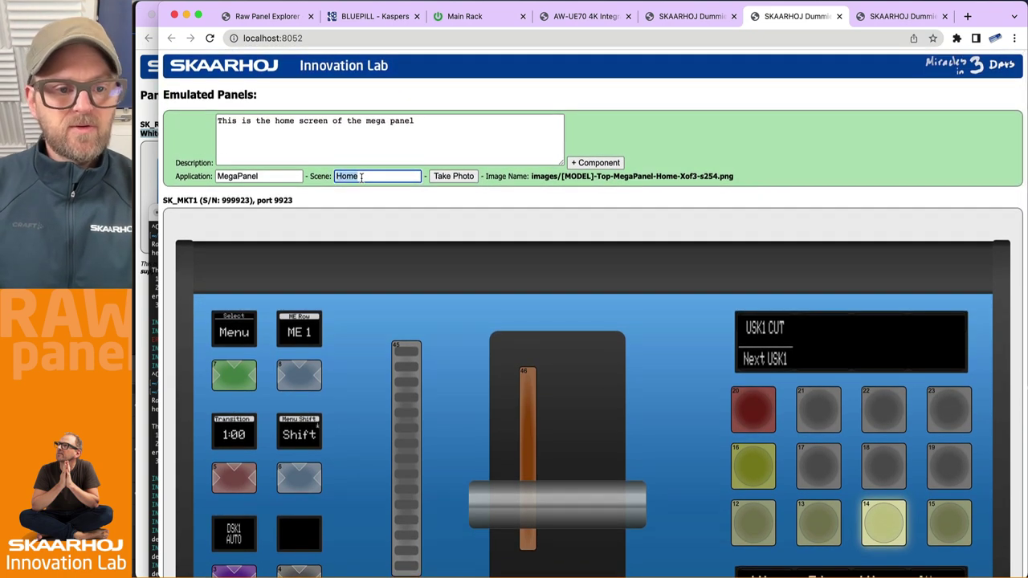
click(233, 376)
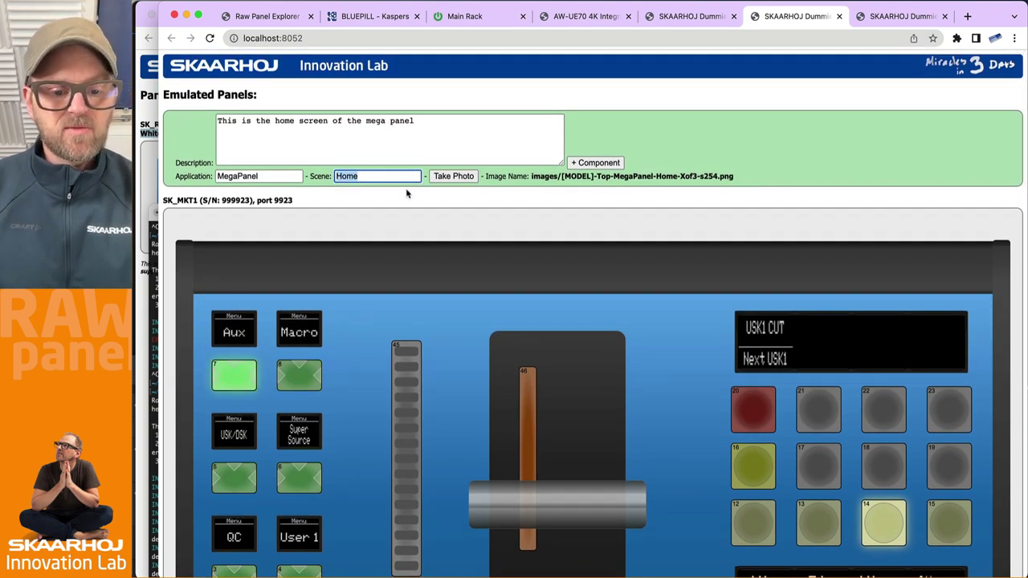
text(MenuAndAux)
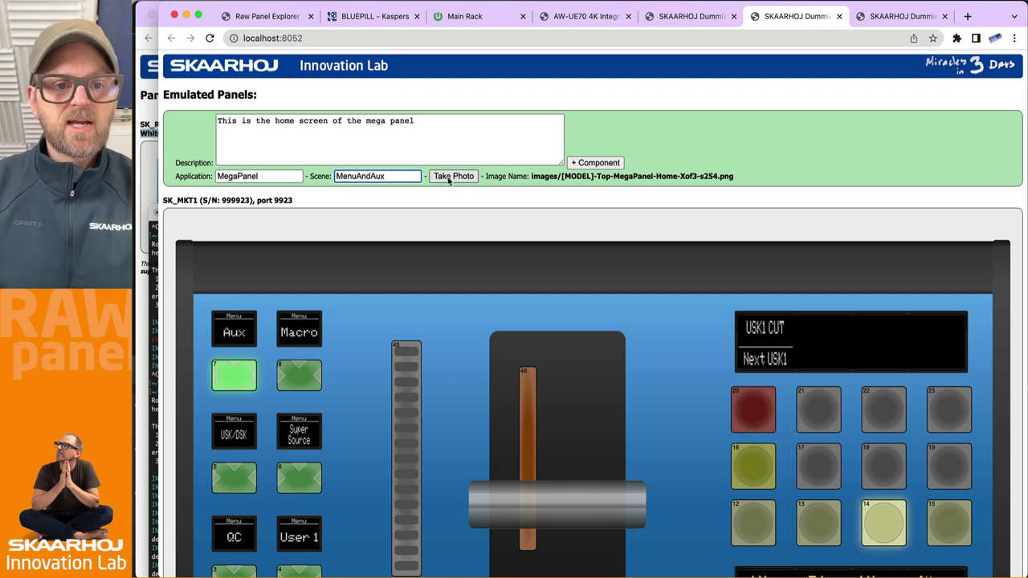
click(448, 180)
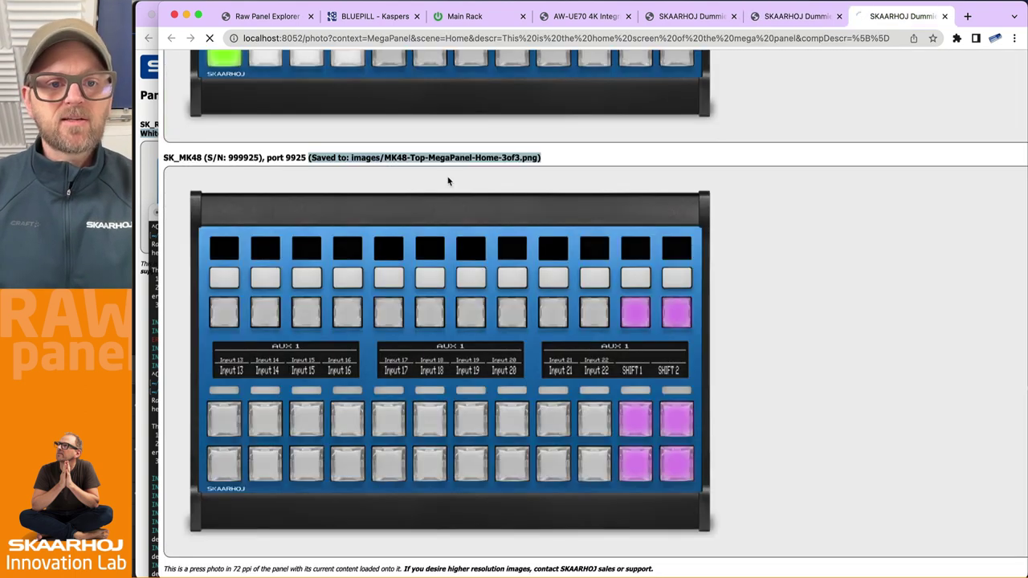
Step: Compare the Home and MenuAndAux photos, examining the MKT1's menu displays and the AUX buttons on the Master Key 48
scroll(666, 271, up, 5)
scroll(665, 273, up, 2)
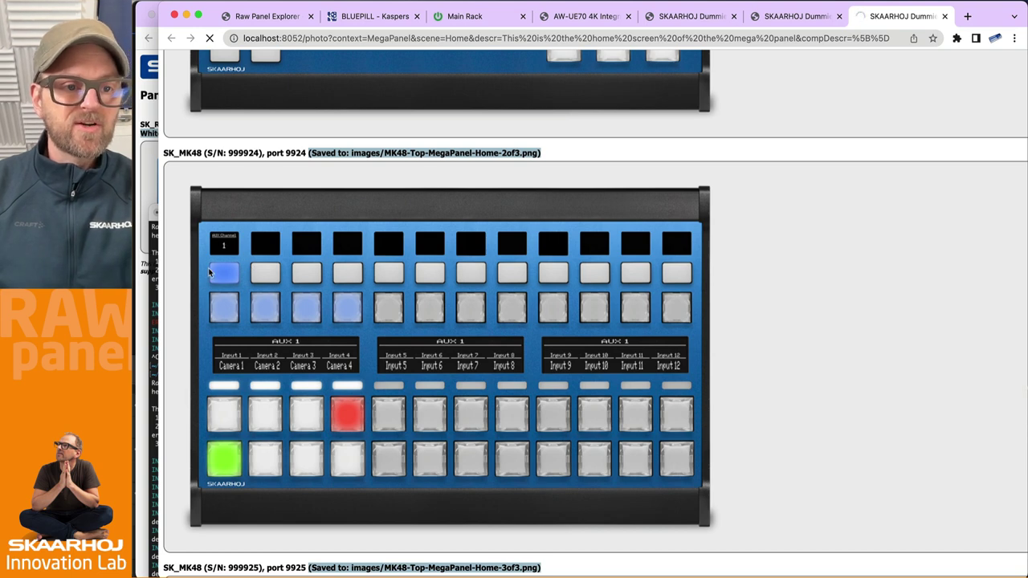
scroll(241, 316, up, 8)
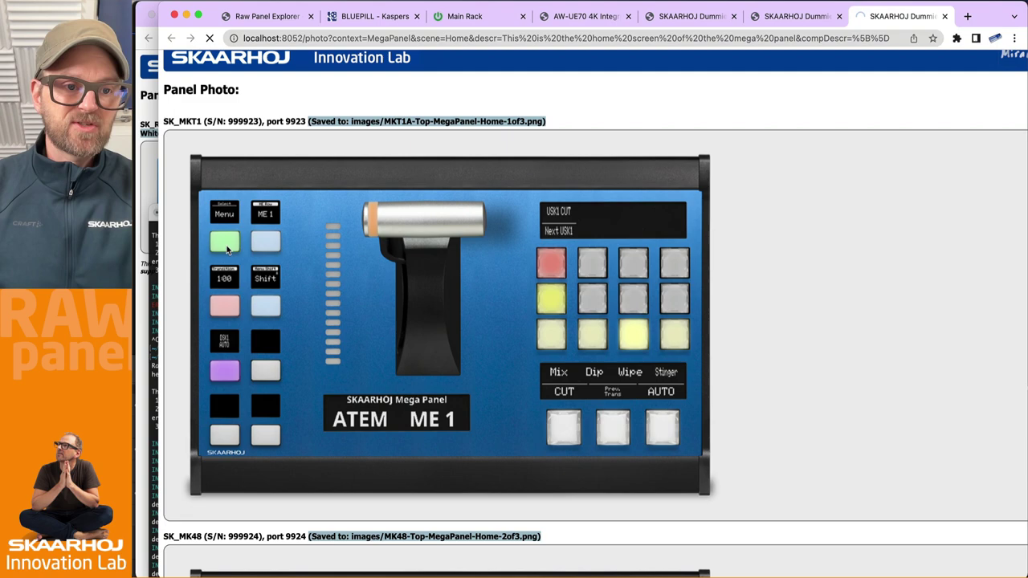
scroll(279, 269, down, 2)
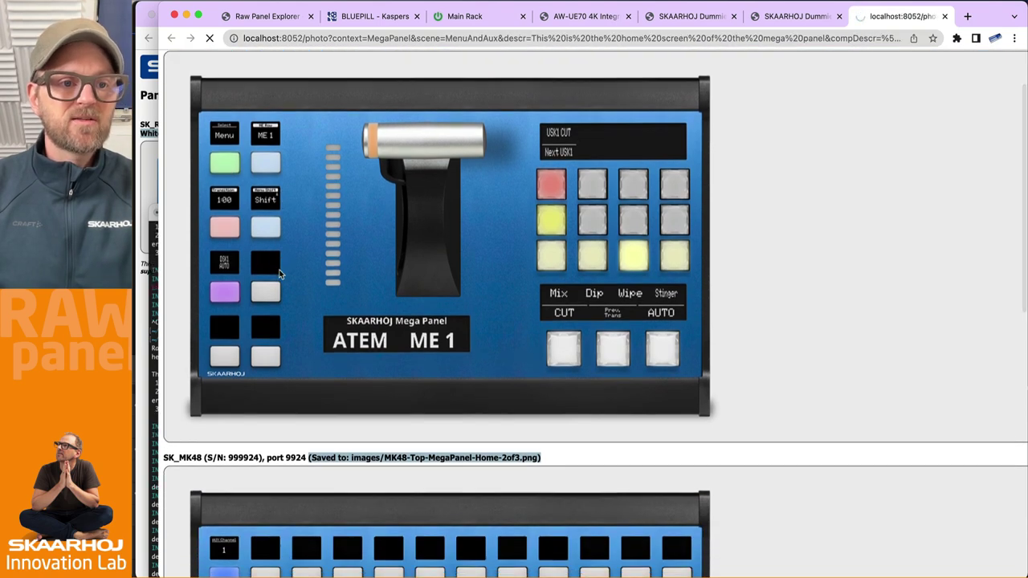
scroll(236, 264, down, 2)
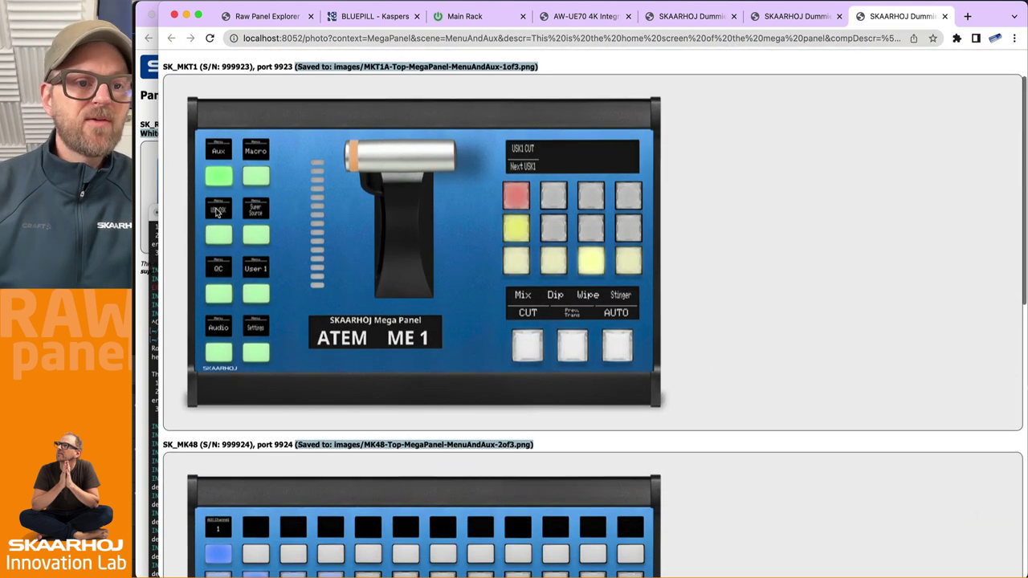
scroll(217, 212, up, 5)
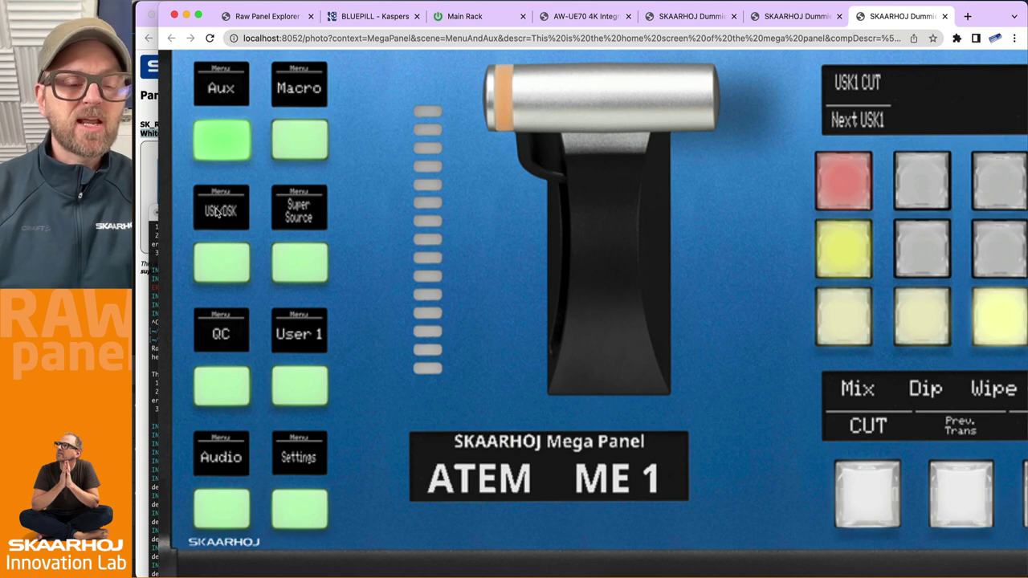
scroll(217, 212, down, 5)
scroll(215, 214, down, 6)
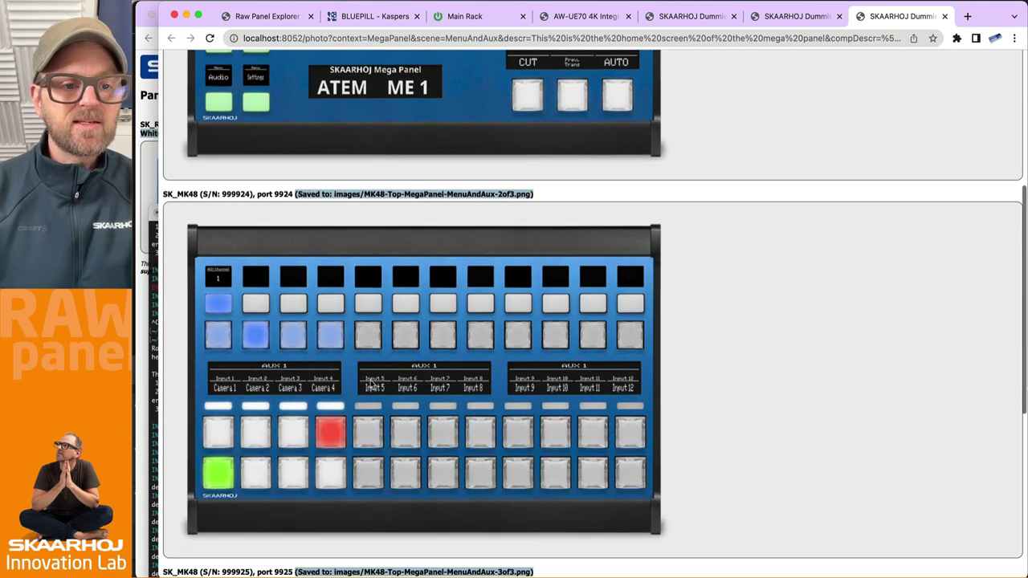